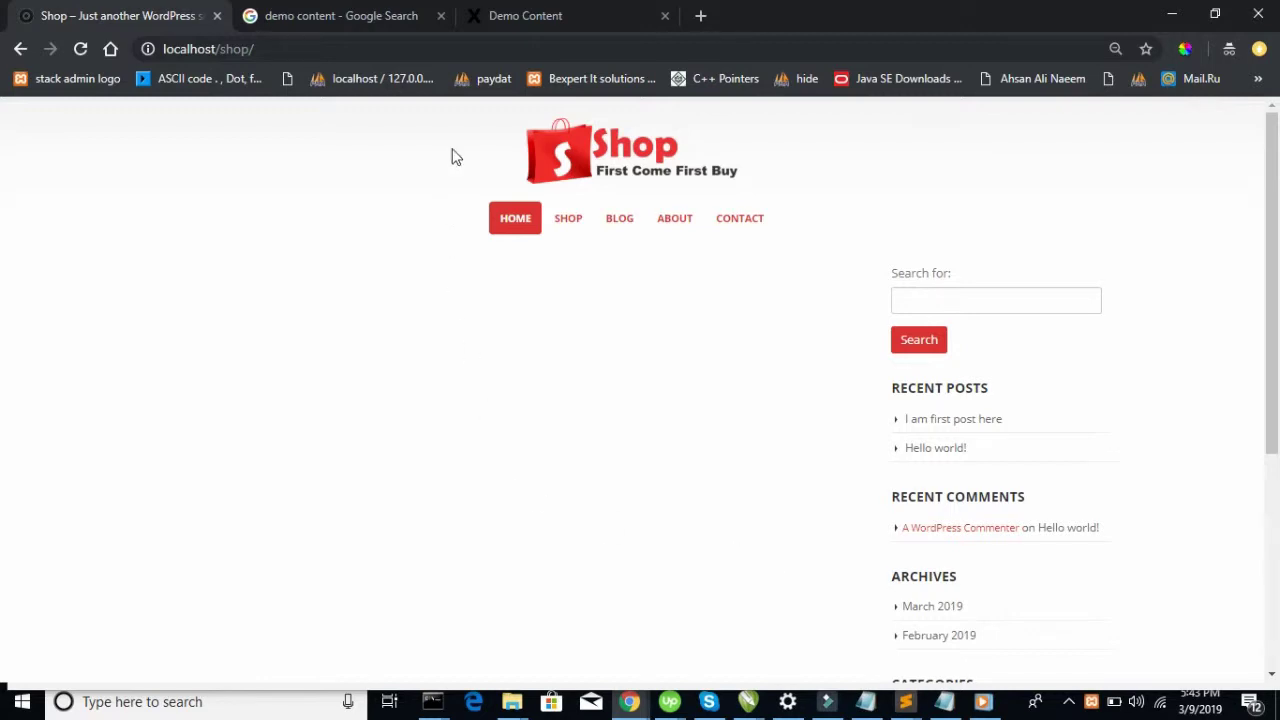
Step: Switch to the WordPress admin browser window and open the Porto theme's plugins page
mouse_move(636, 708)
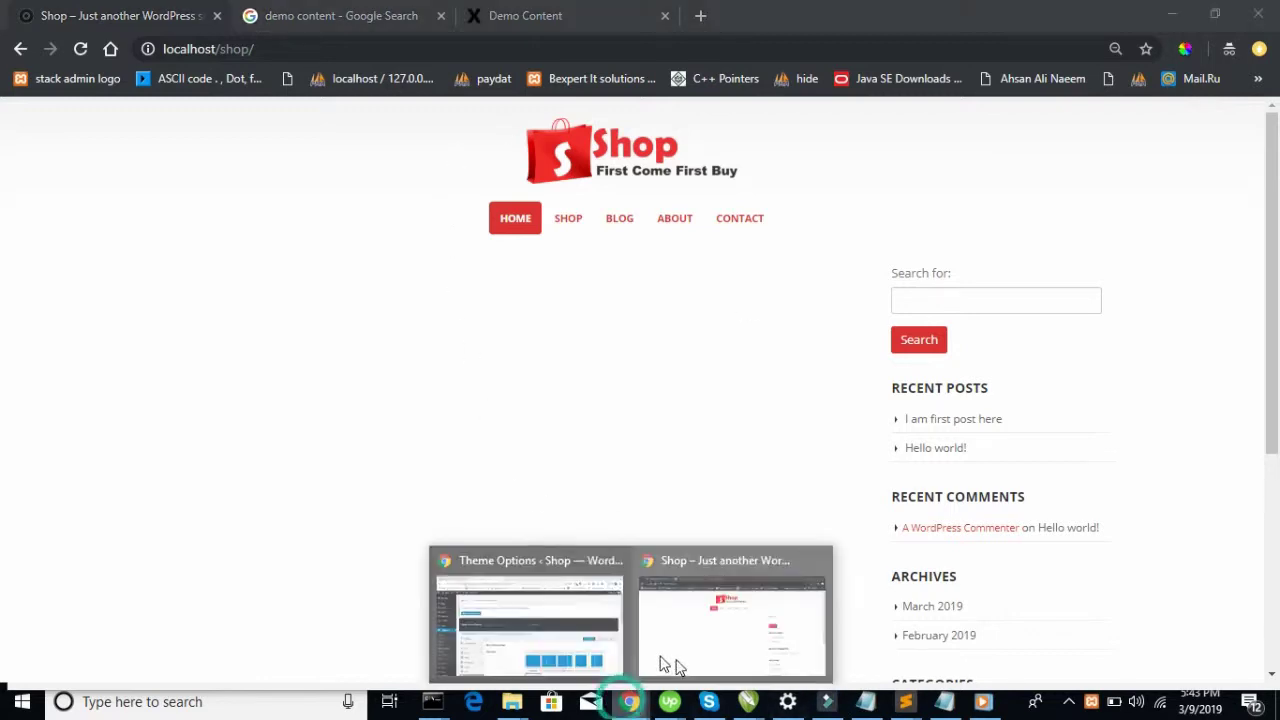
left_click(530, 615)
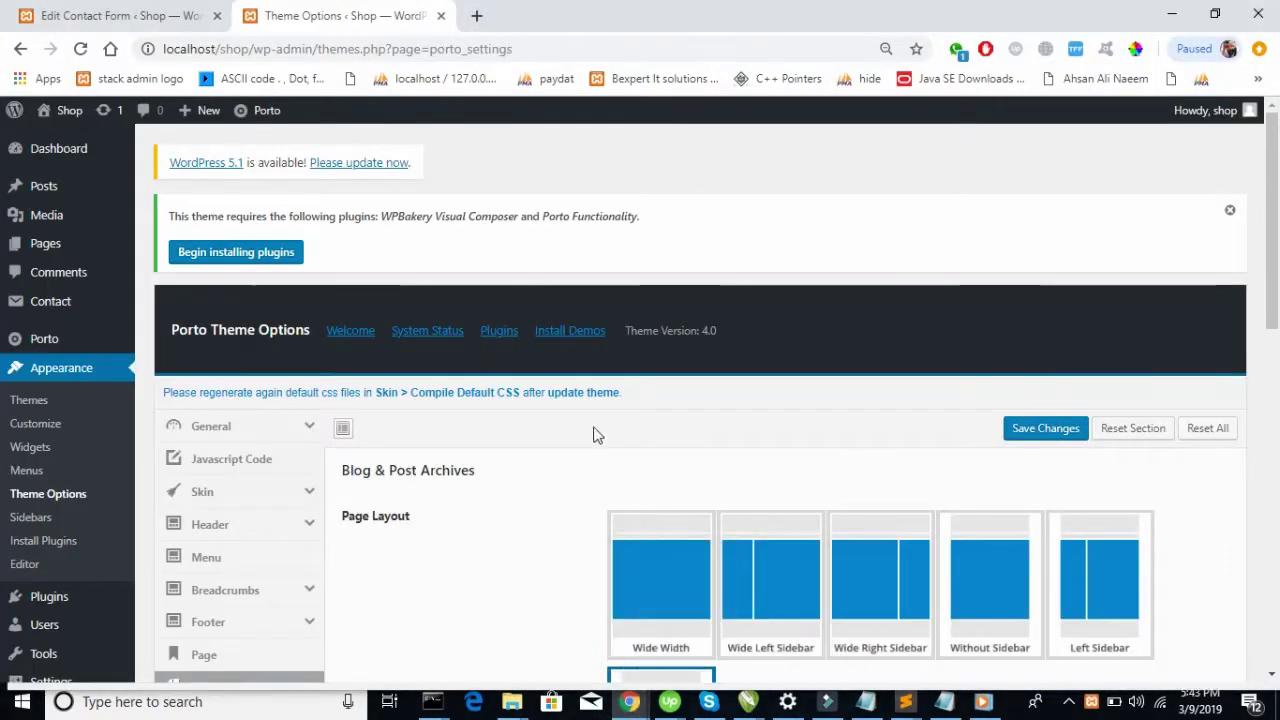
left_click(500, 338)
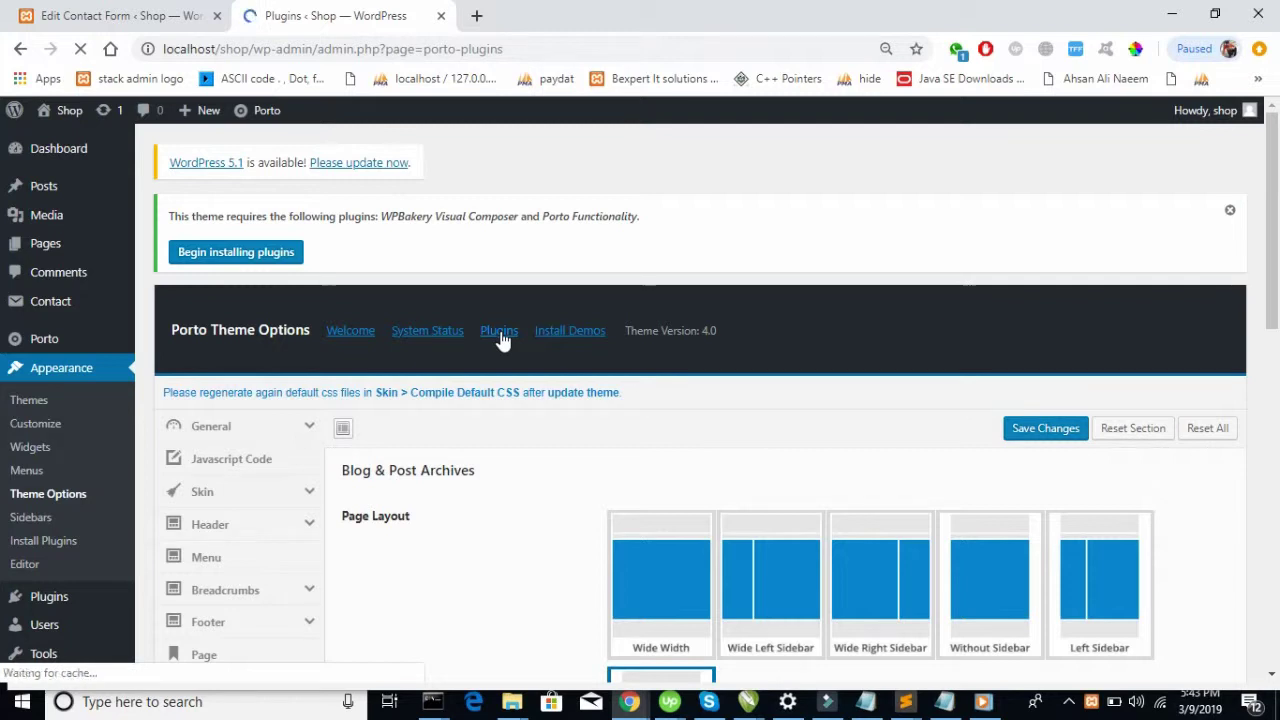
scroll(500, 340, "down", 2)
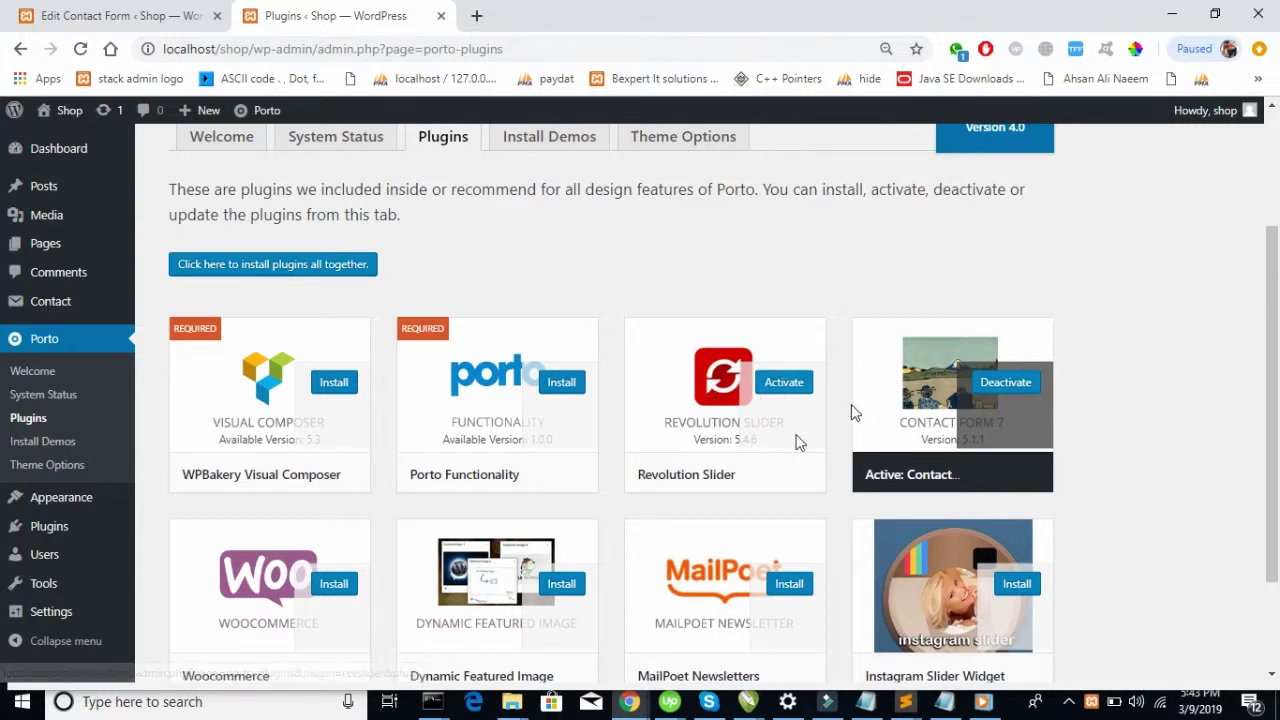
Step: Try to activate the Revolution Slider plugin from the Porto plugins page, then return to that page
left_click(784, 382)
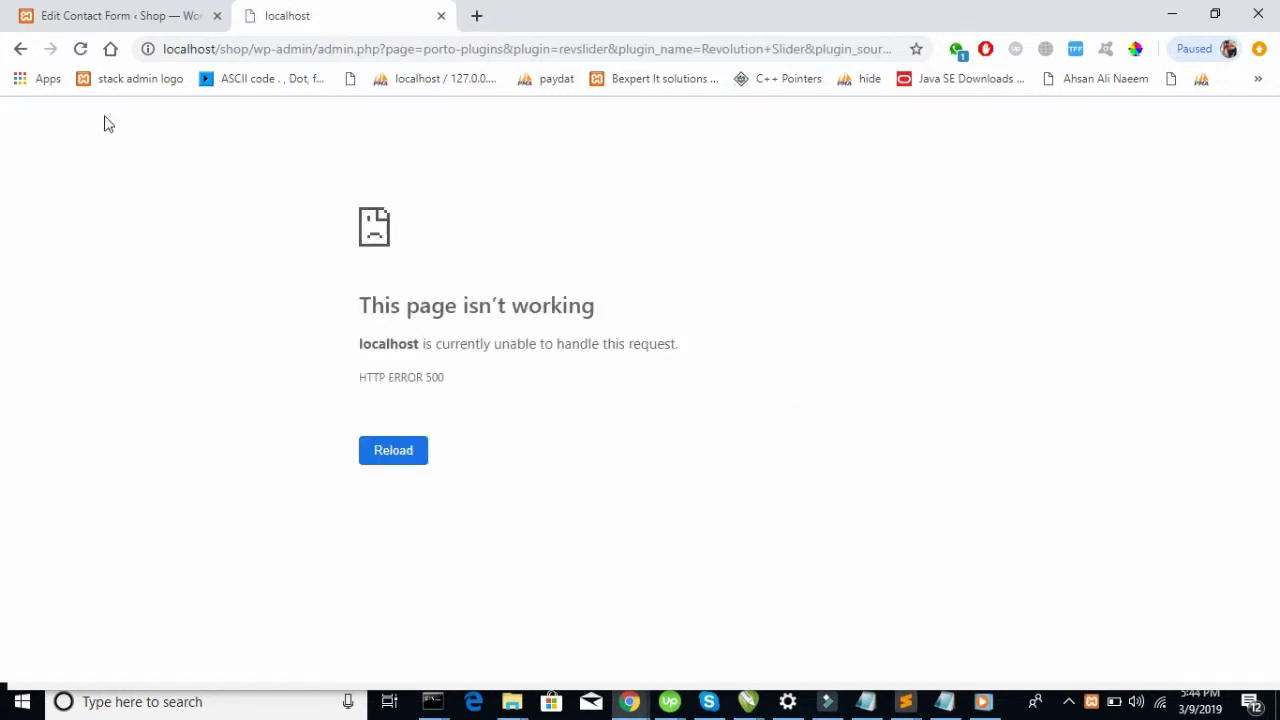
left_click(12, 56)
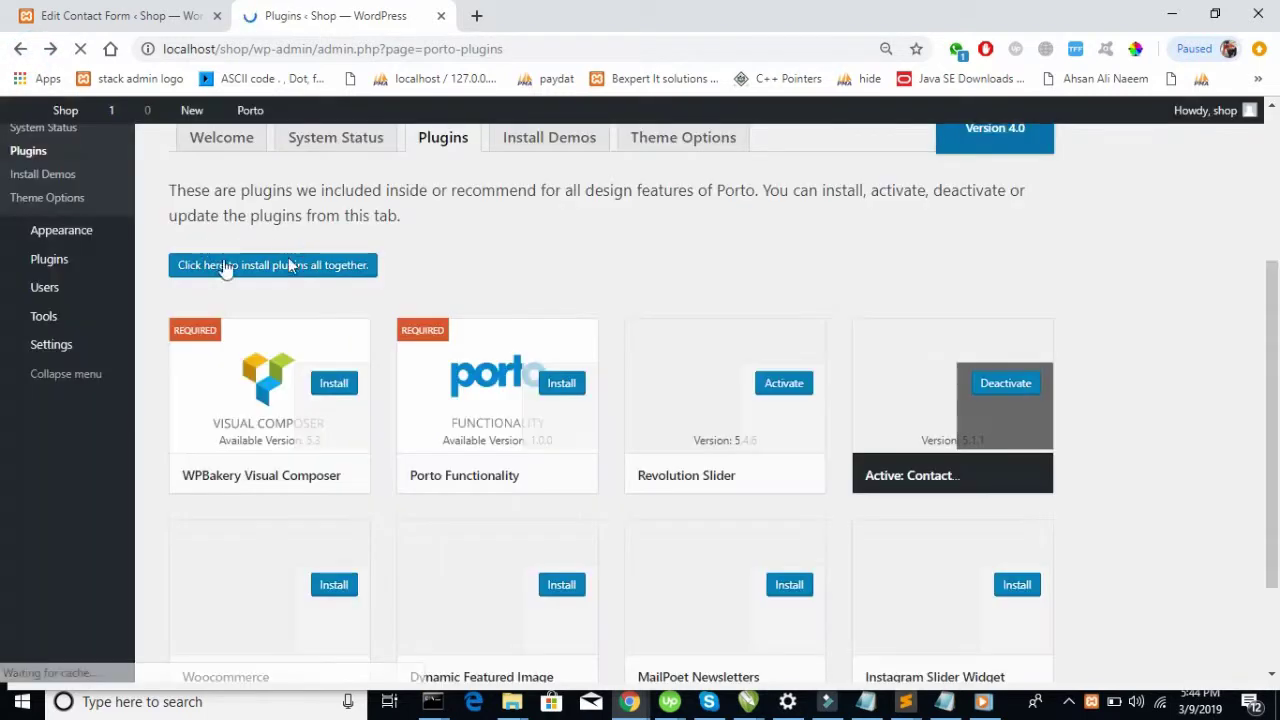
left_click(83, 52)
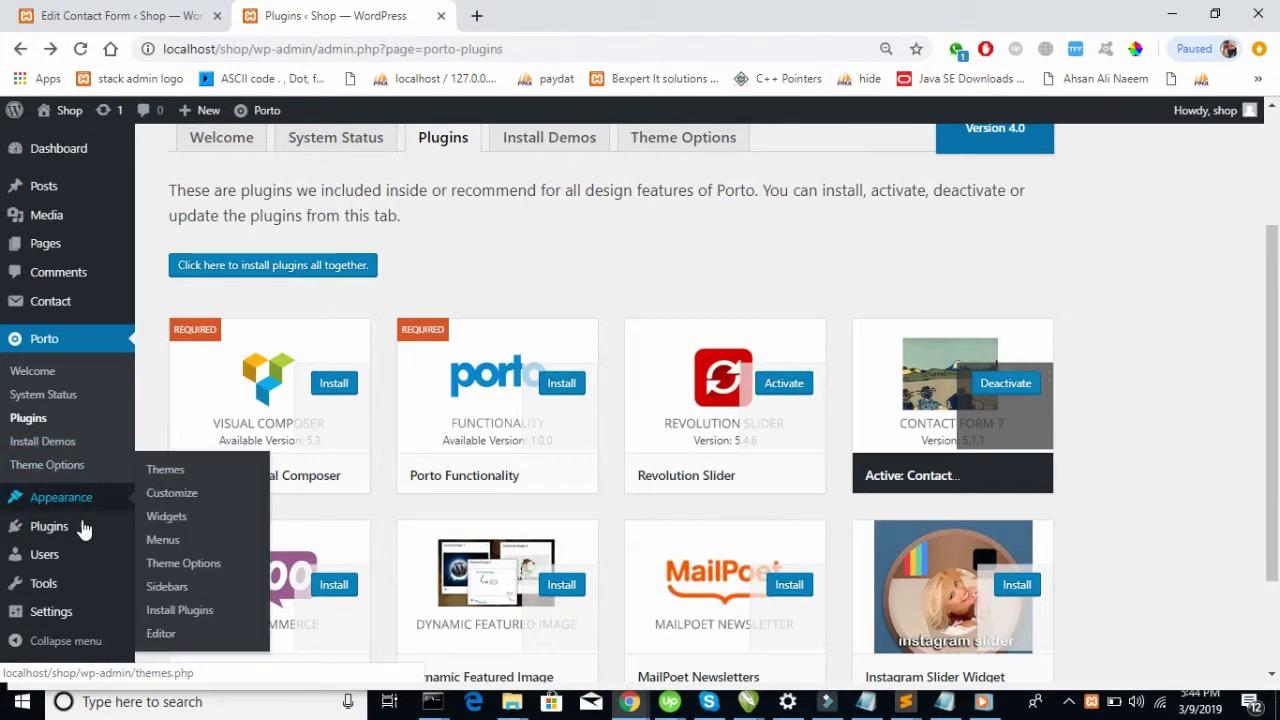
Step: Activate the Slider Revolution plugin in WordPress's list of installed plugins
mouse_move(86, 529)
left_click(170, 540)
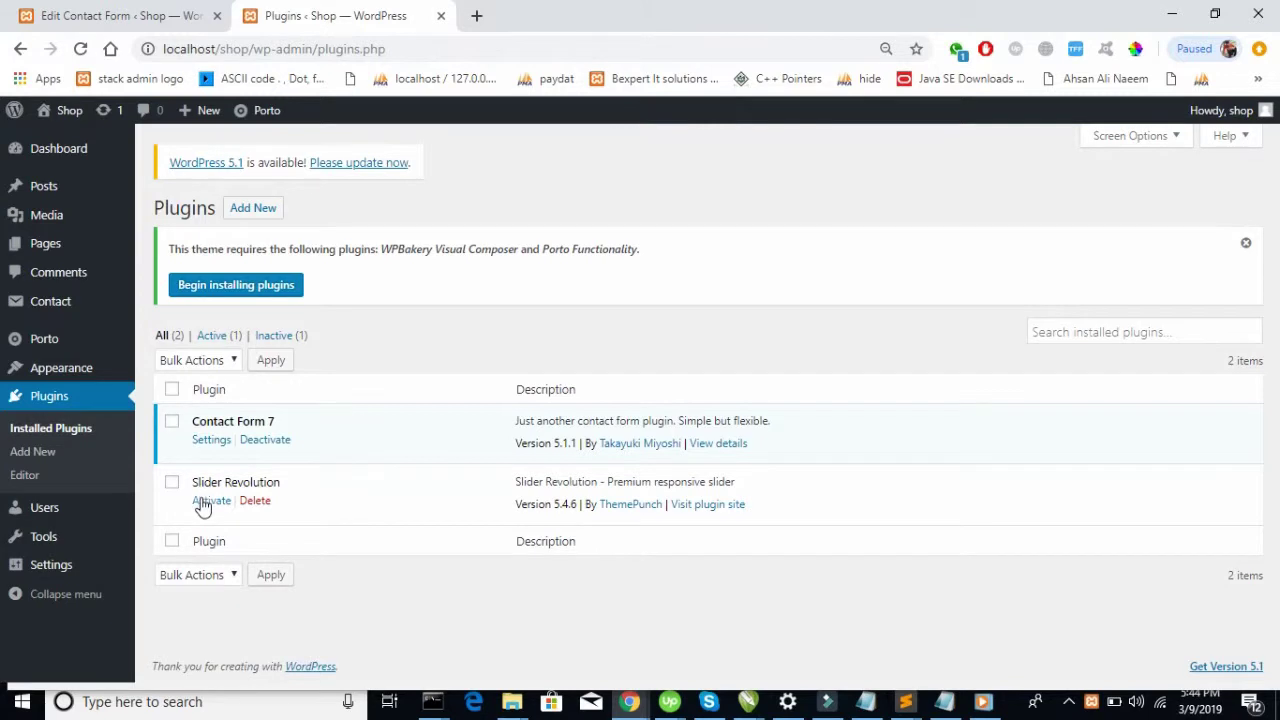
left_click(203, 505)
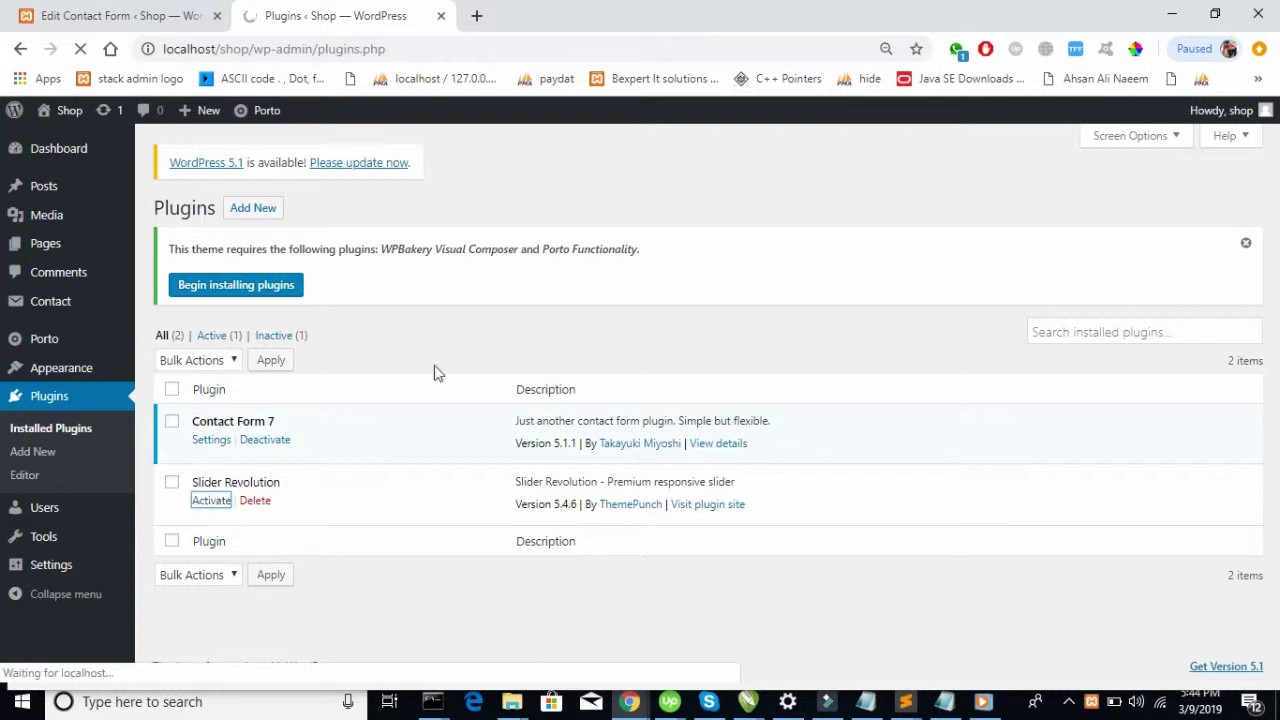
Step: Open the Google home page in a new browser tab
left_click(474, 17)
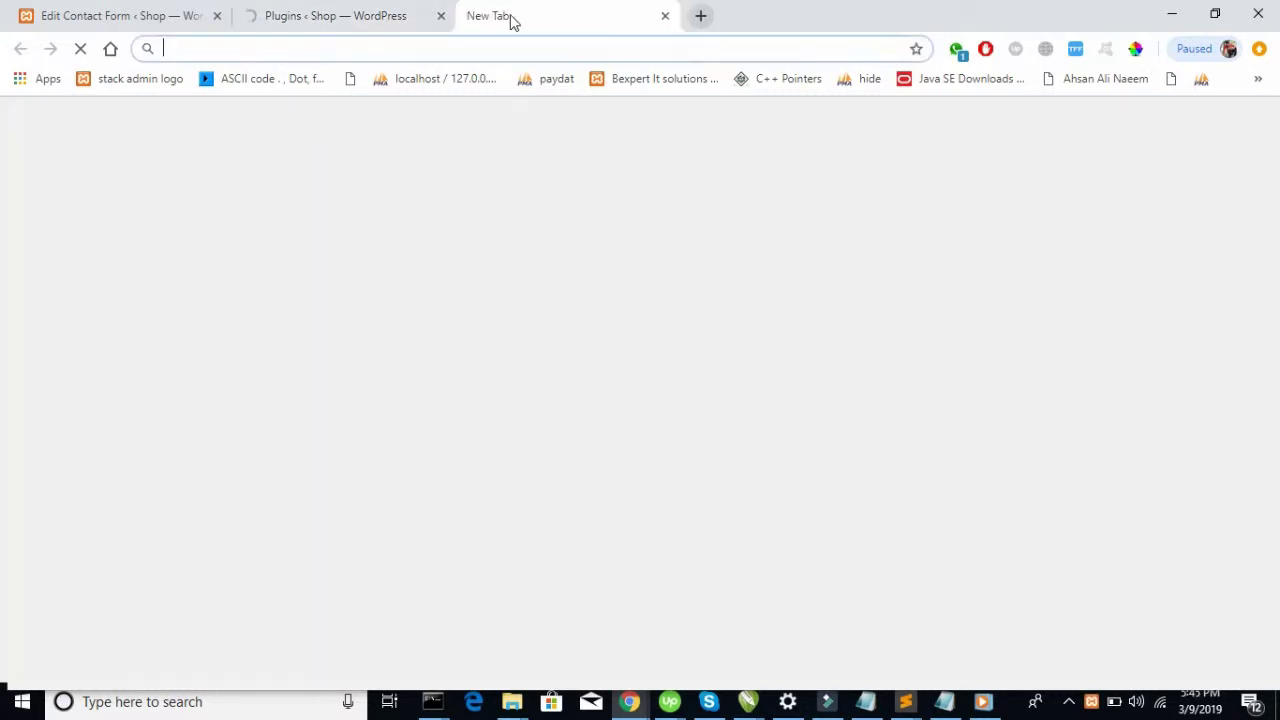
type("go")
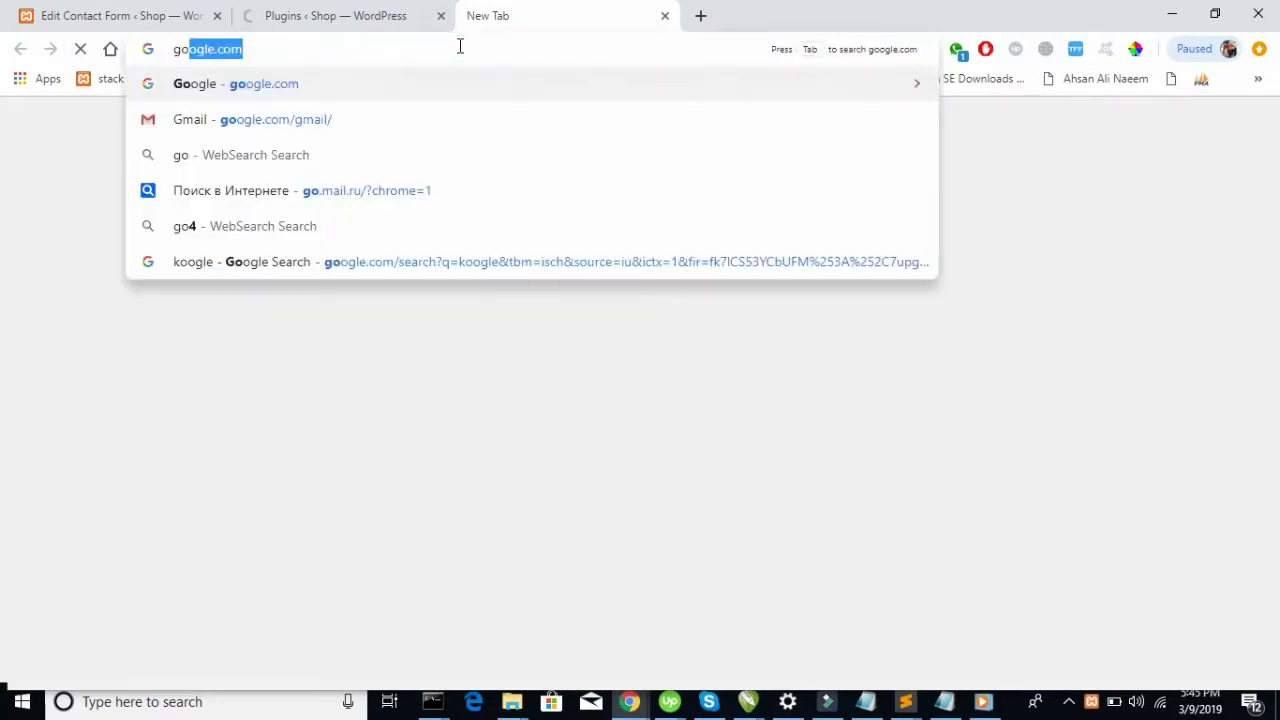
key("Return")
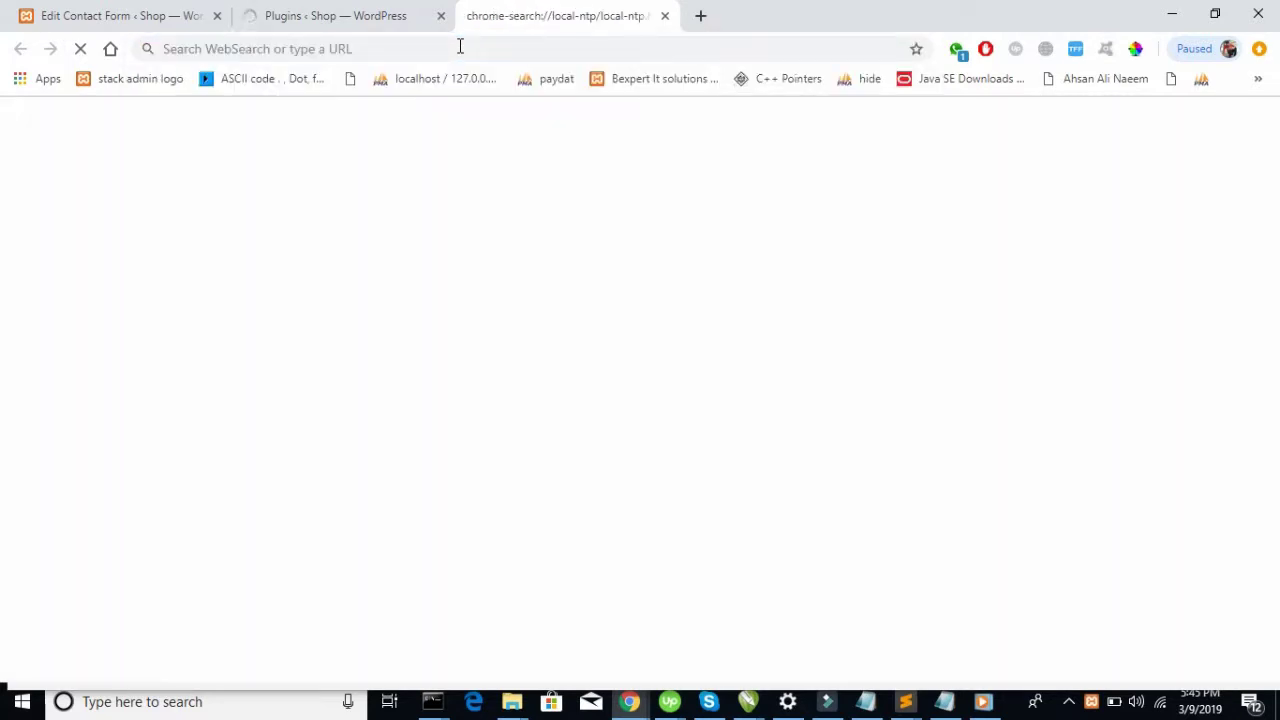
left_click(460, 46)
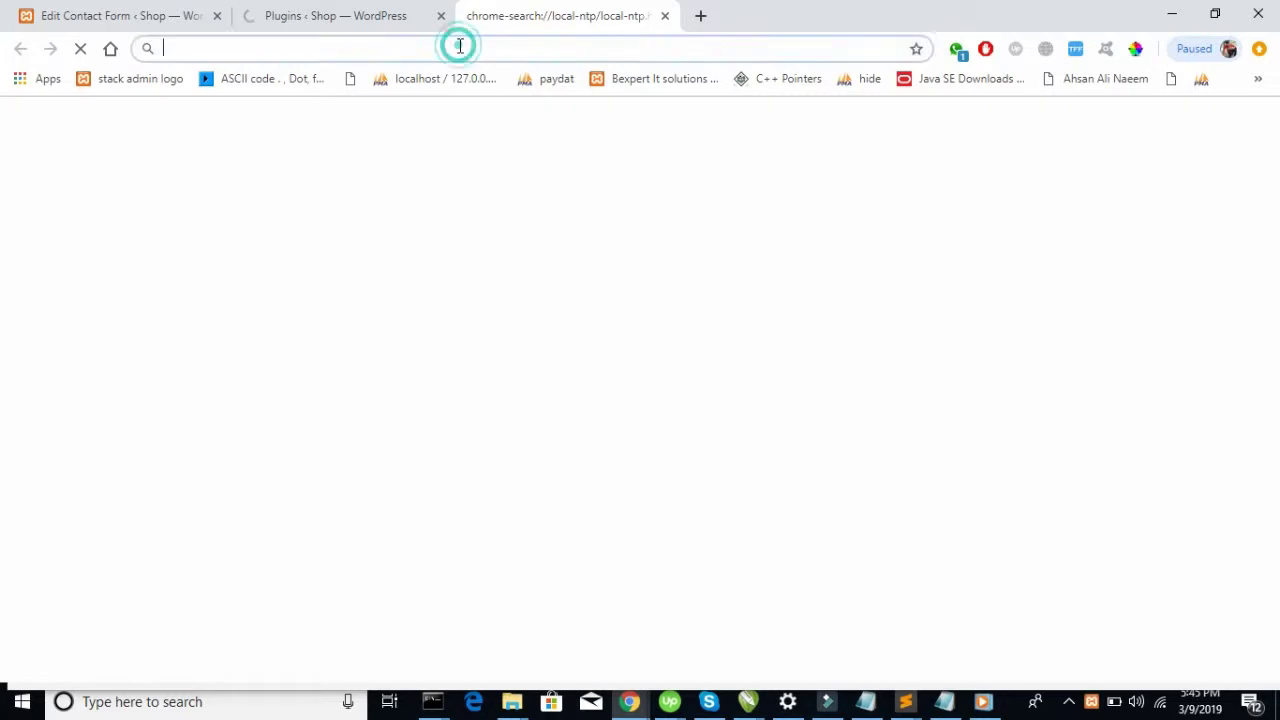
type("g")
key("Return")
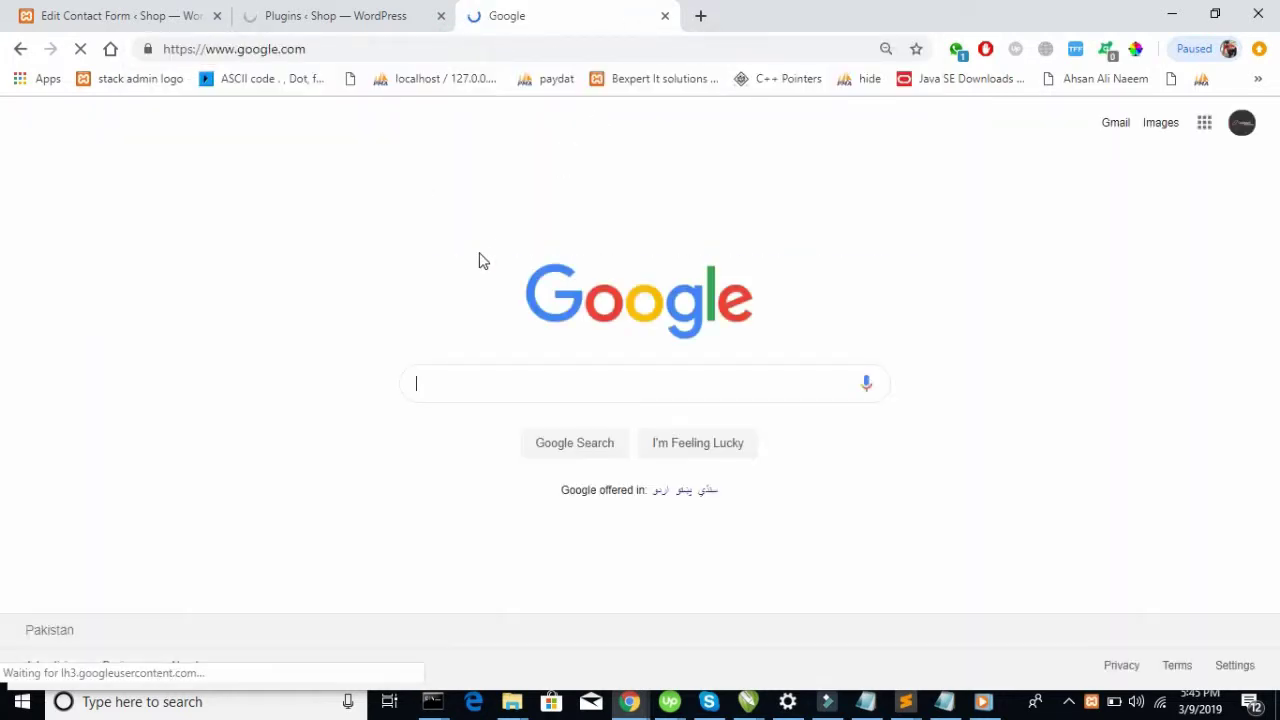
Step: Search Google for "revolution slider"
type("rev")
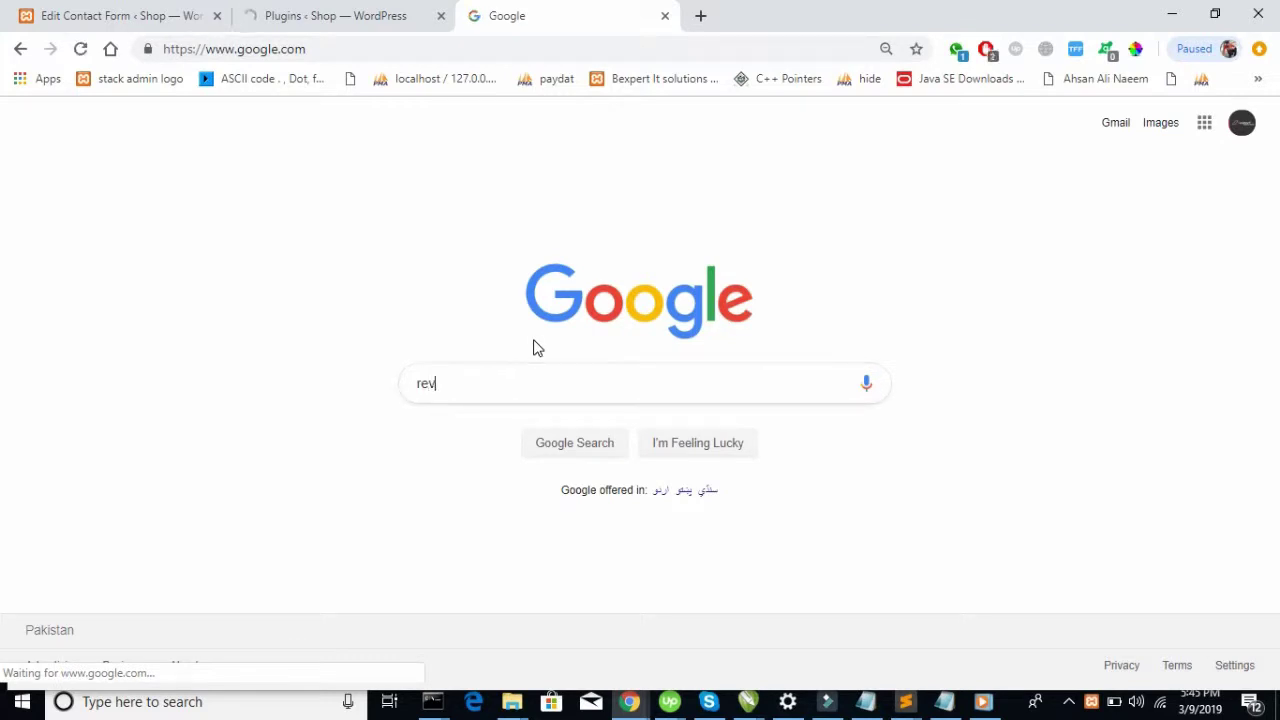
type("olution")
key("Down")
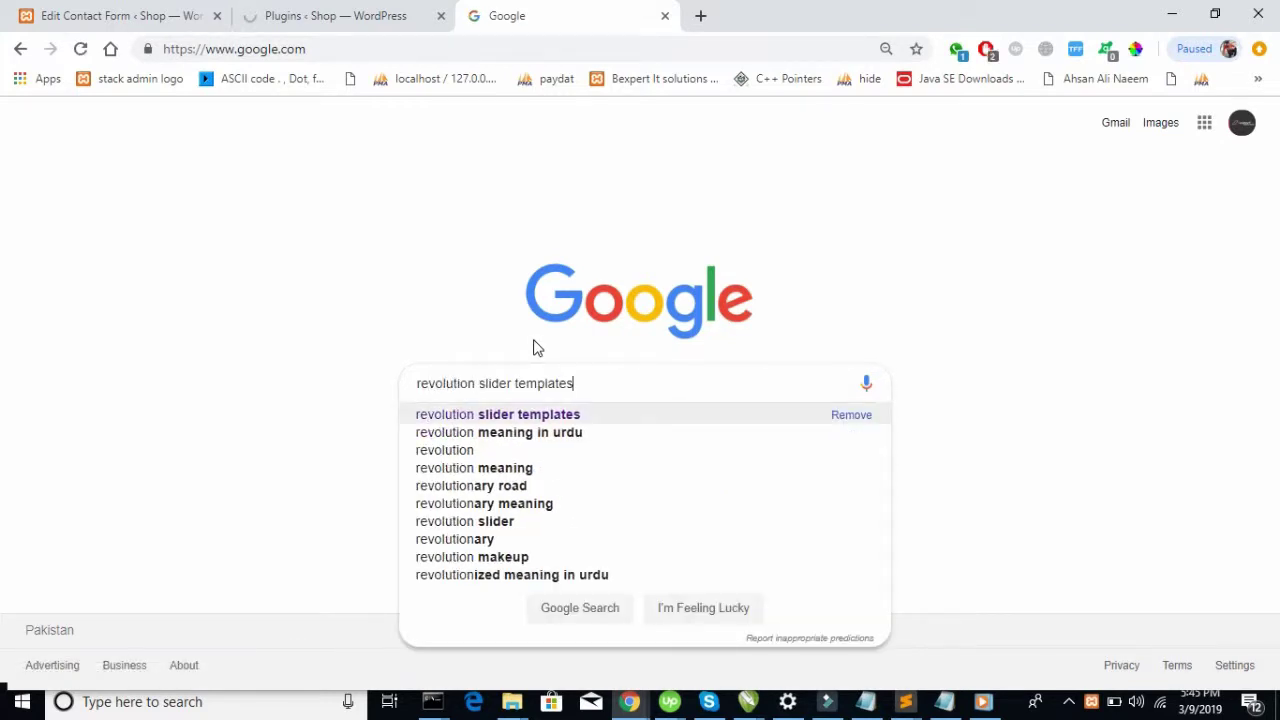
key("BackSpace")
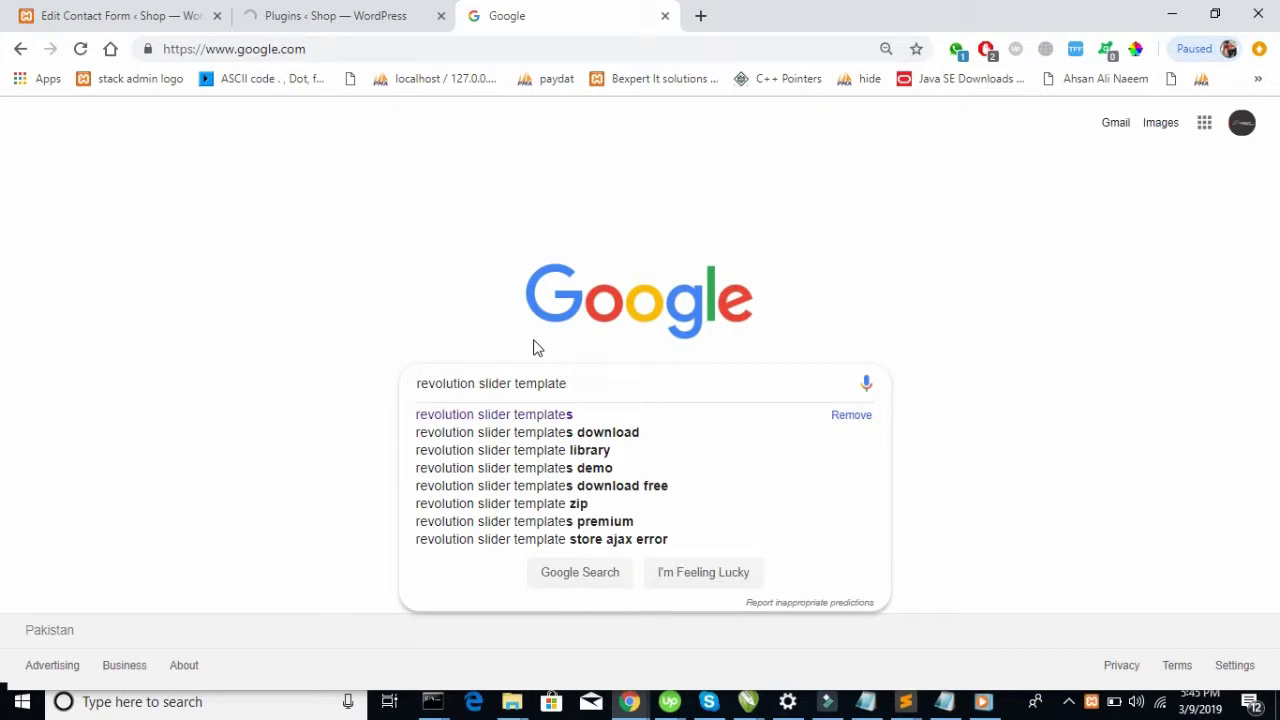
key("BackSpace")
key("BackSpace")
key("BackSpace")
key("BackSpace")
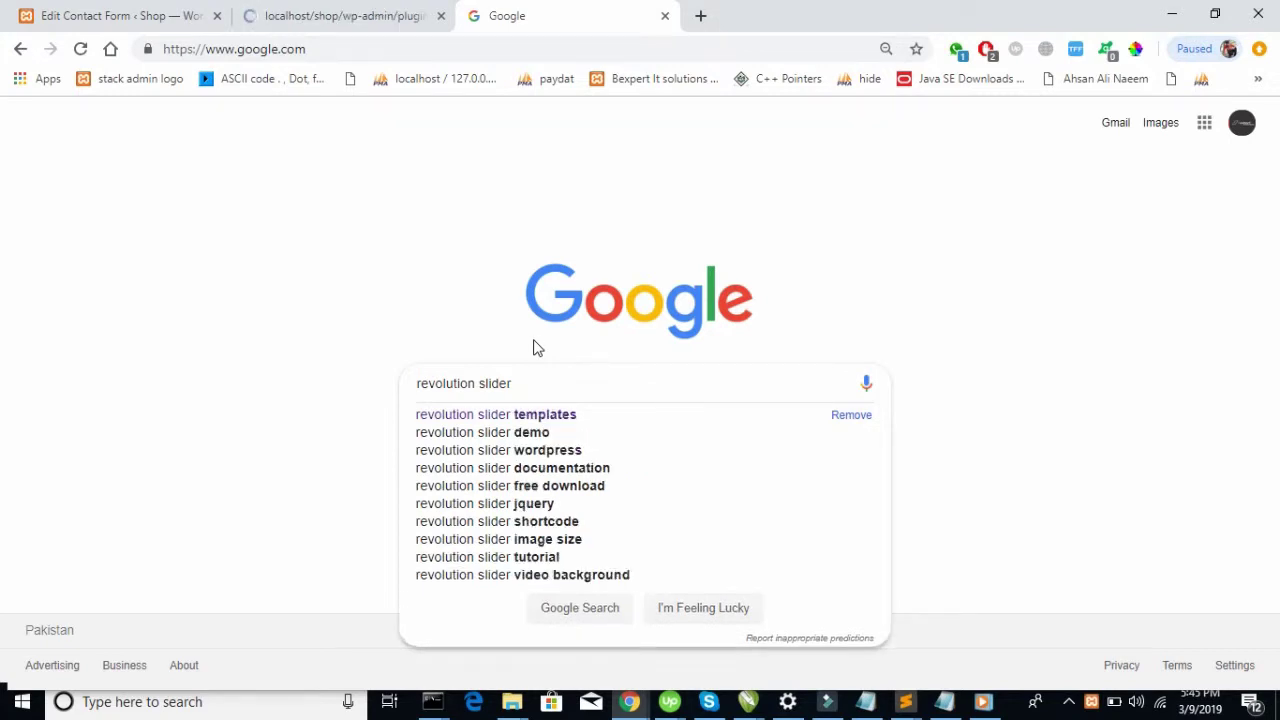
key("Return")
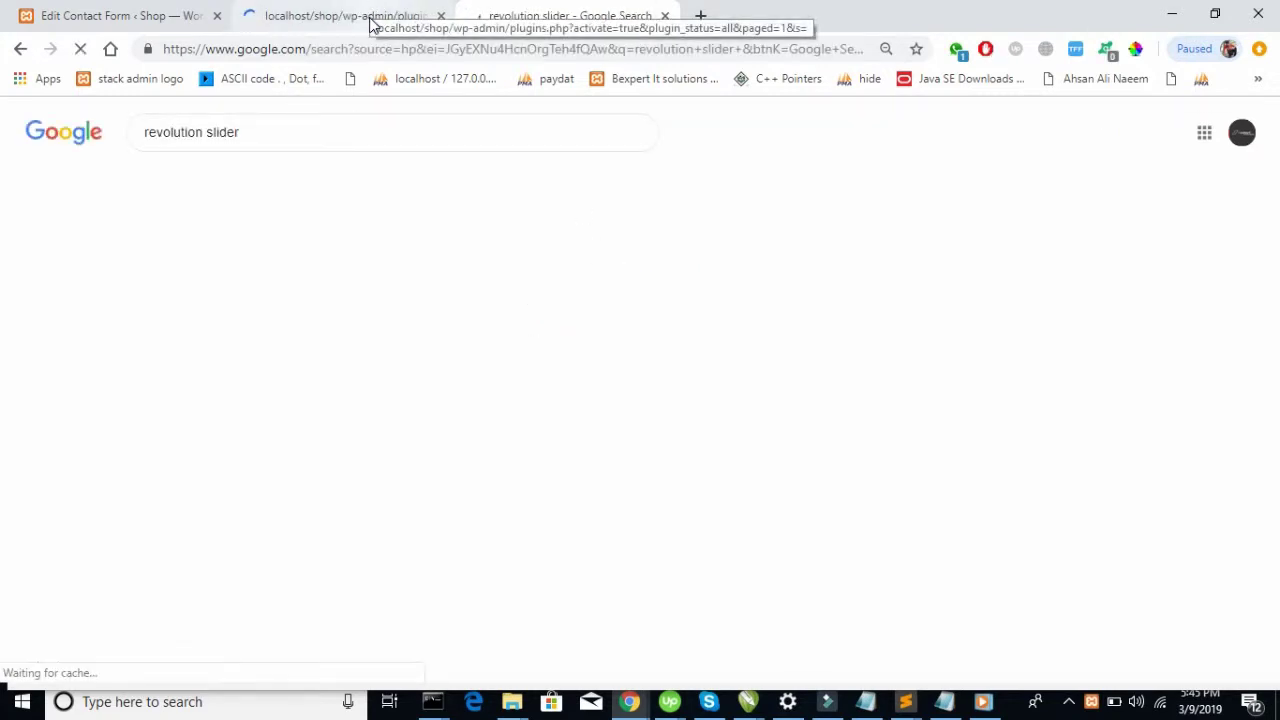
Step: Return to the WordPress plugins page and open the Slider Revolution overview of all sliders
left_click(391, 16)
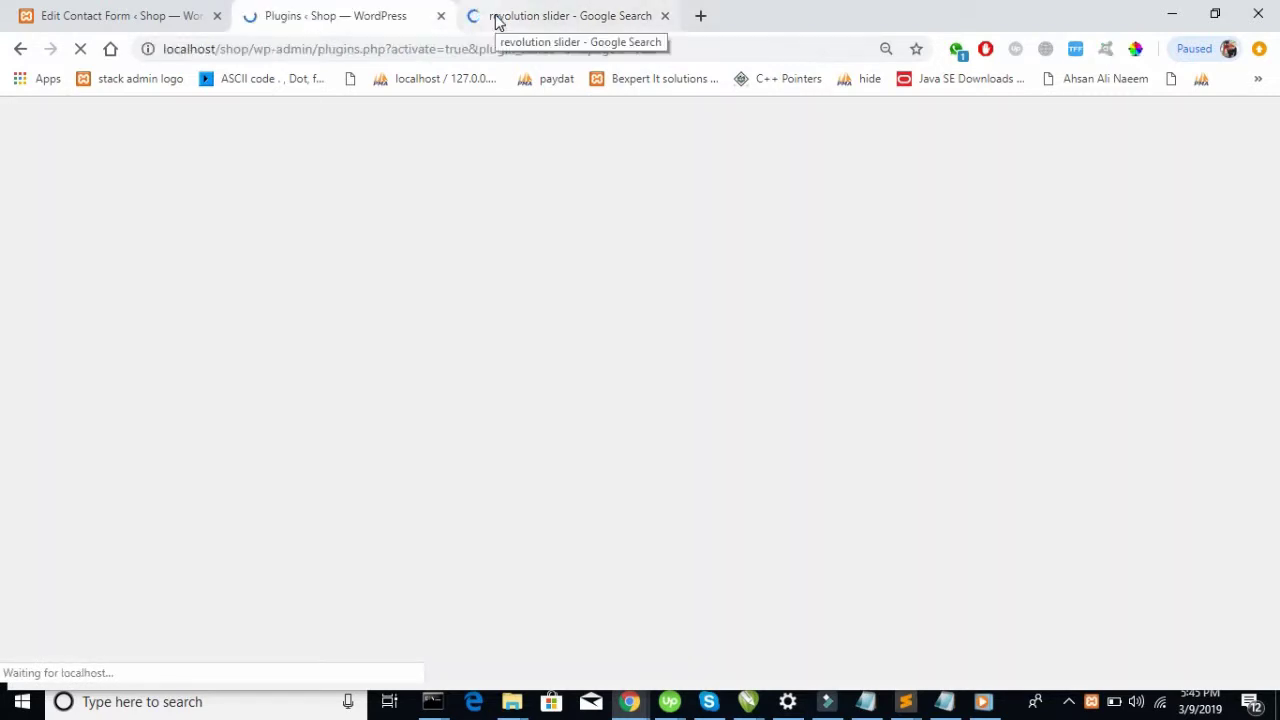
left_click(497, 20)
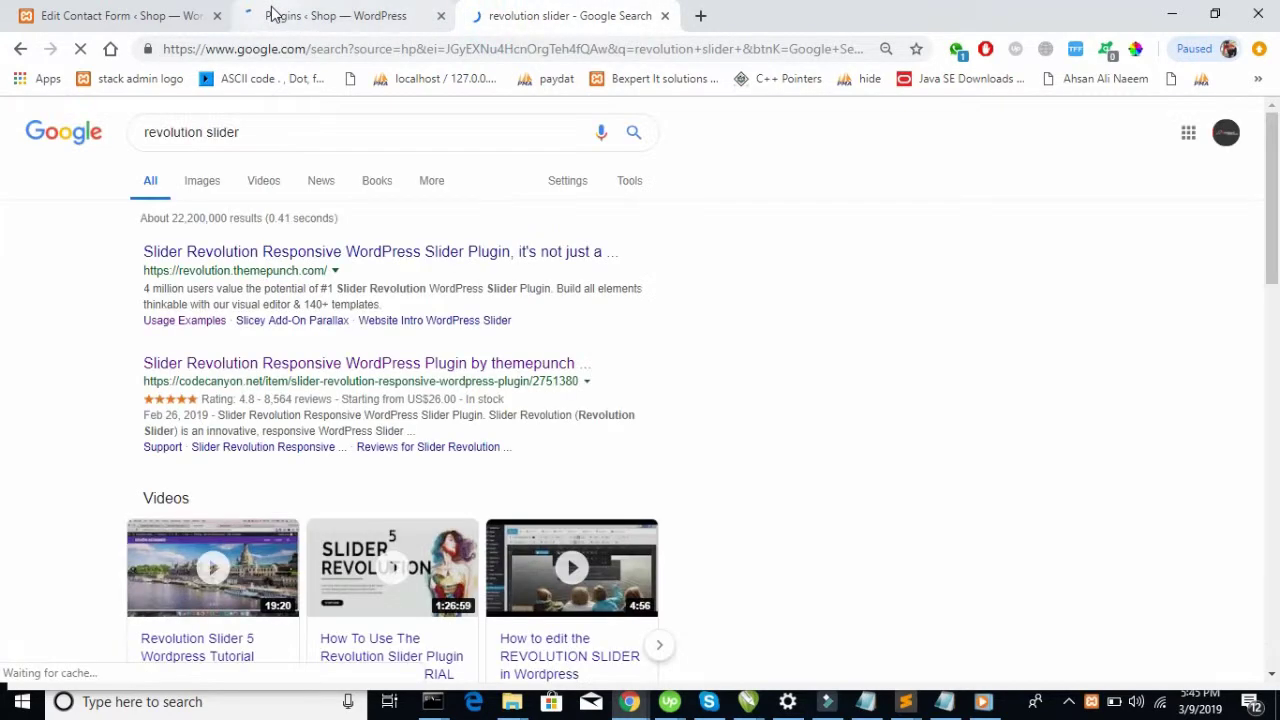
left_click(270, 18)
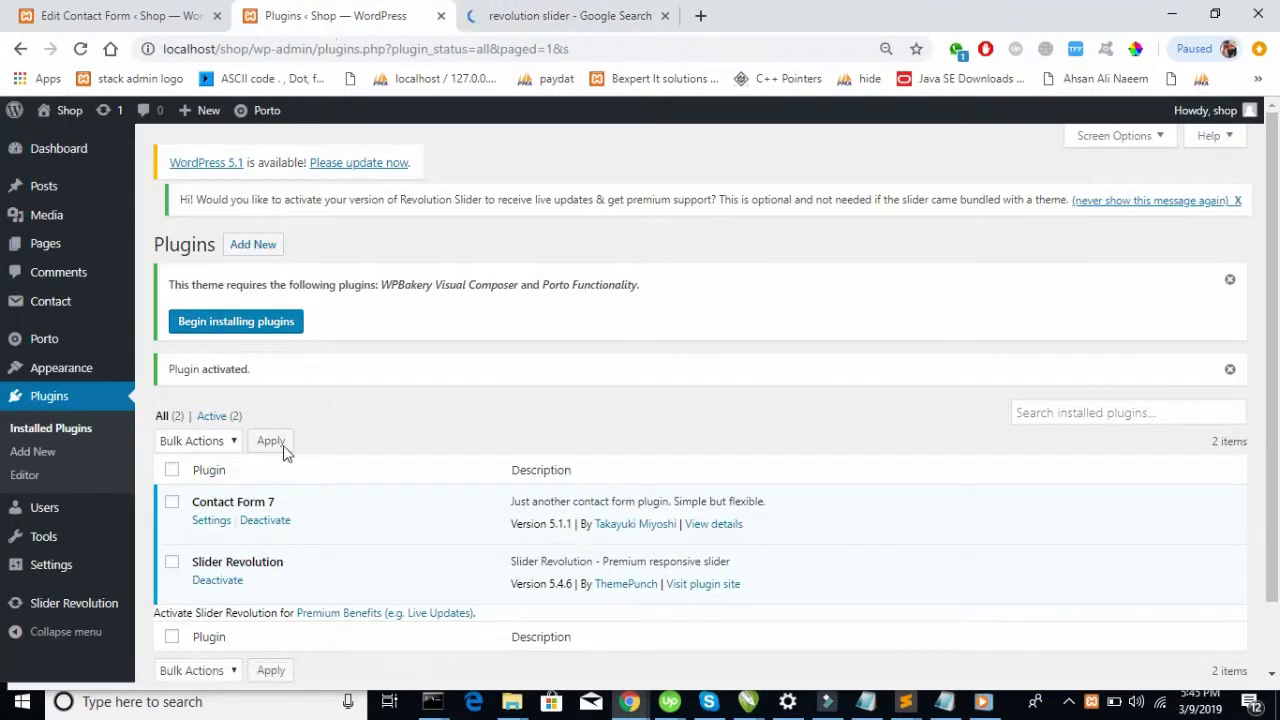
mouse_move(105, 608)
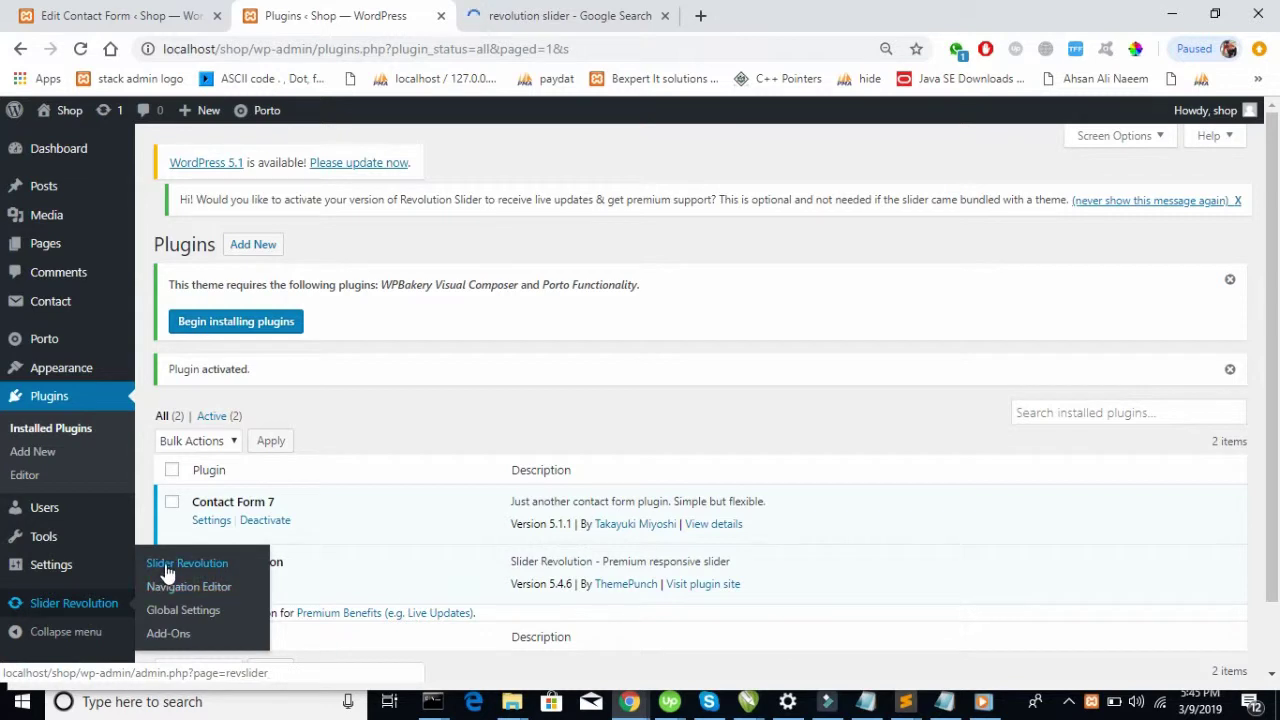
left_click(220, 565)
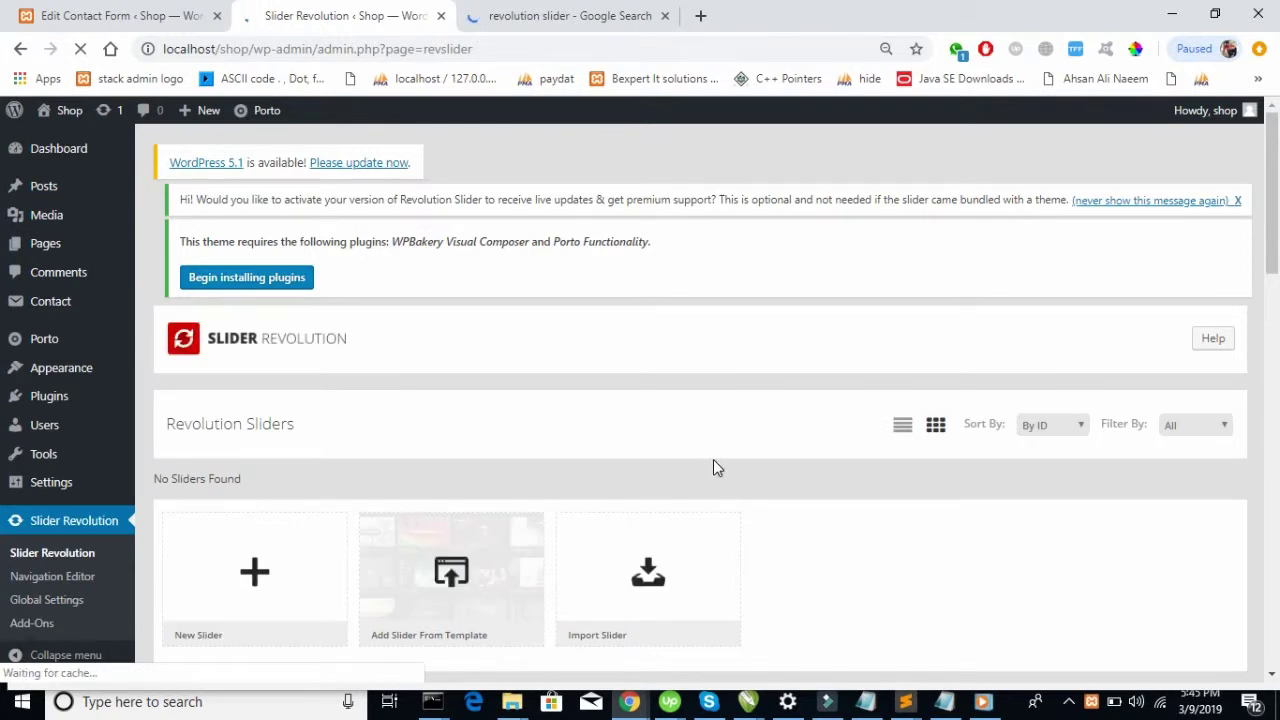
Step: Look over the Slider Revolution overview page and start a new slider
scroll(713, 467, "down", 1)
scroll(715, 455, "down", 6)
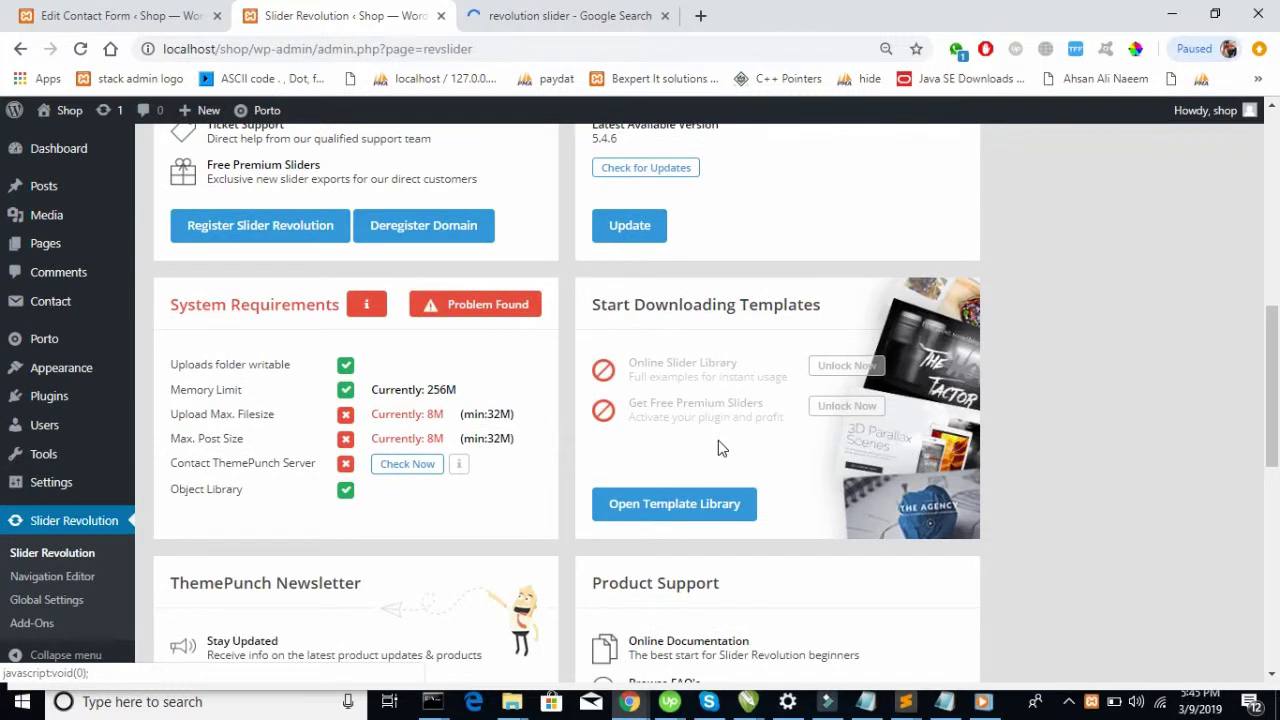
scroll(718, 445, "up", 6)
left_click(292, 516)
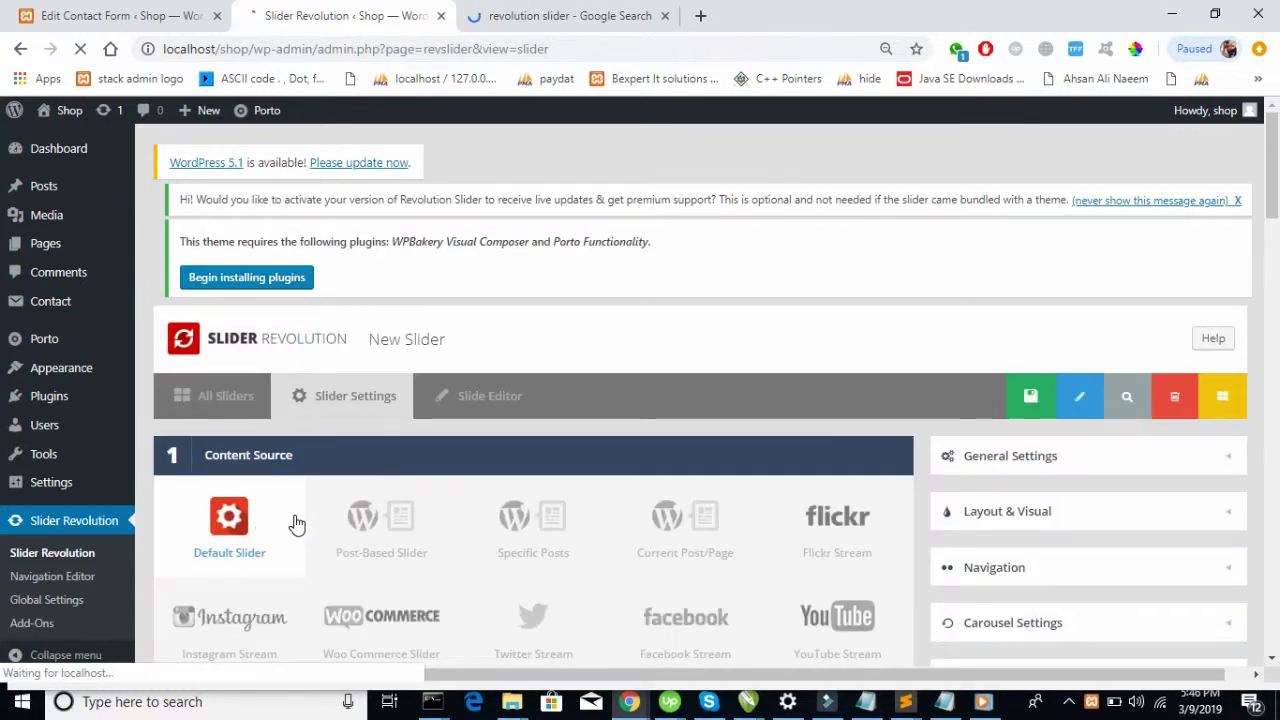
Step: Review the new slider's settings: content source, title and shortcode, slider type, slide layout, device grid sizes and build options
scroll(296, 524, "down", 2)
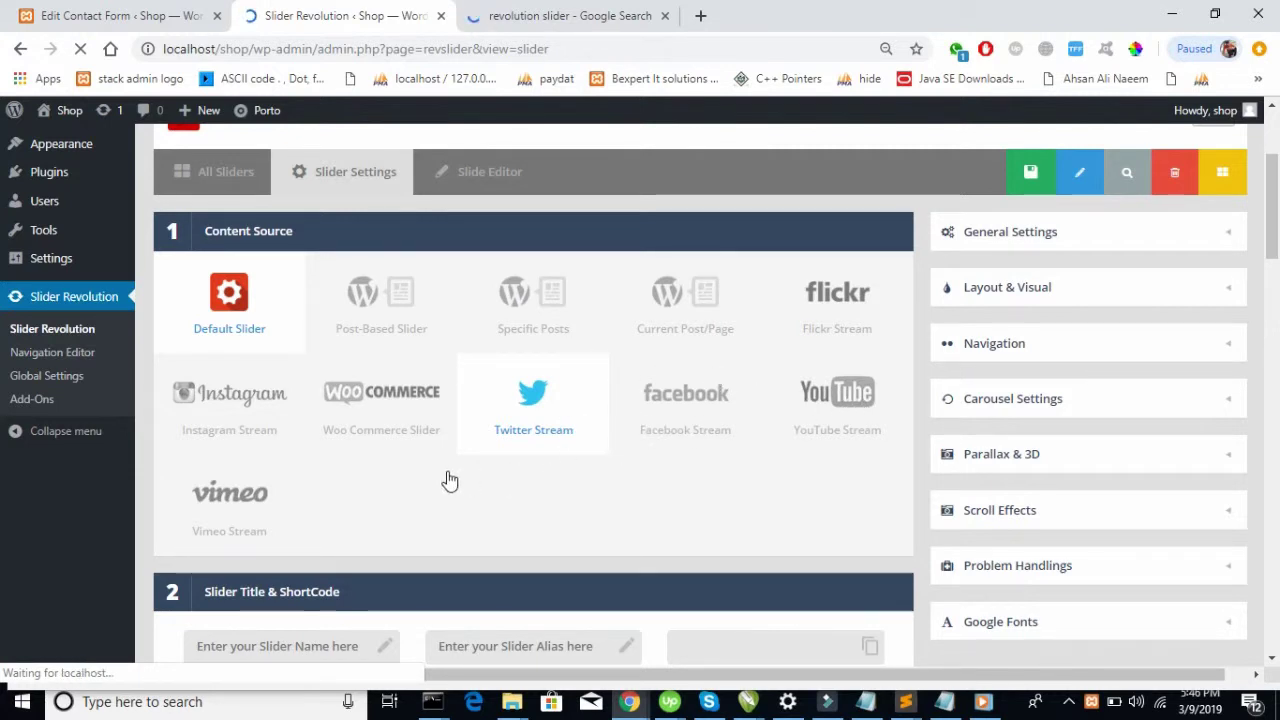
left_click(408, 290)
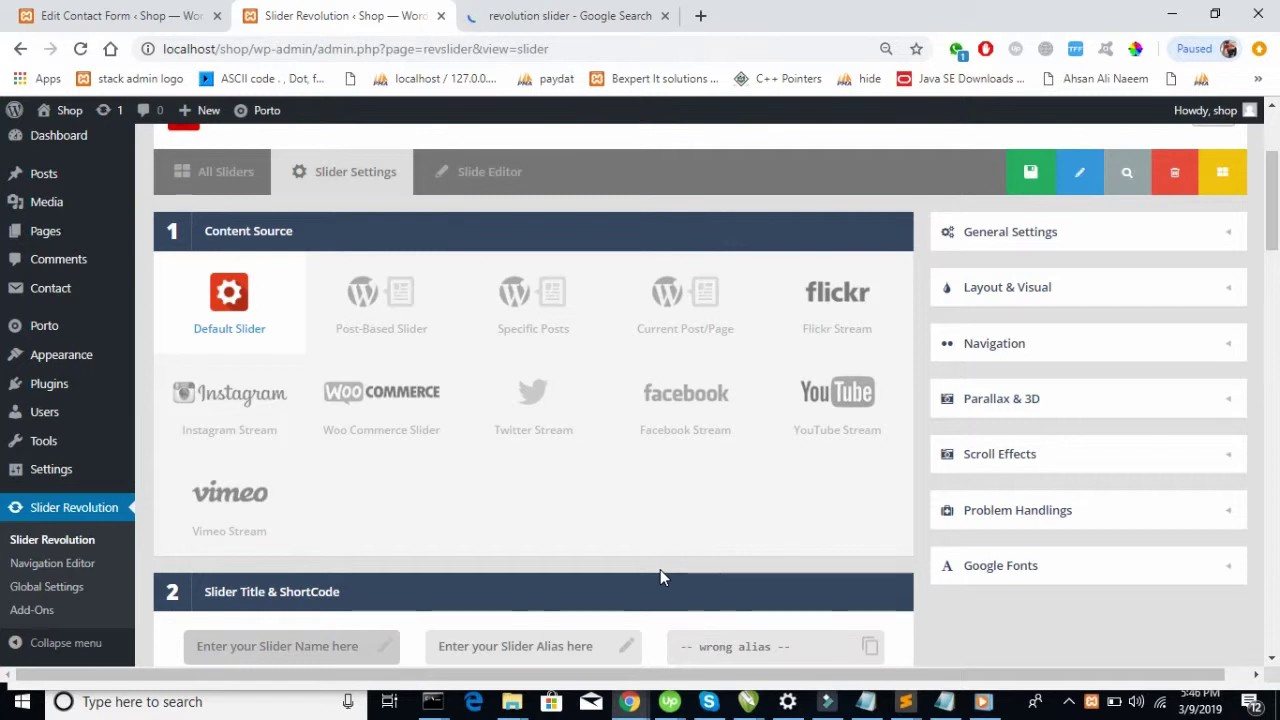
scroll(660, 571, "down", 5)
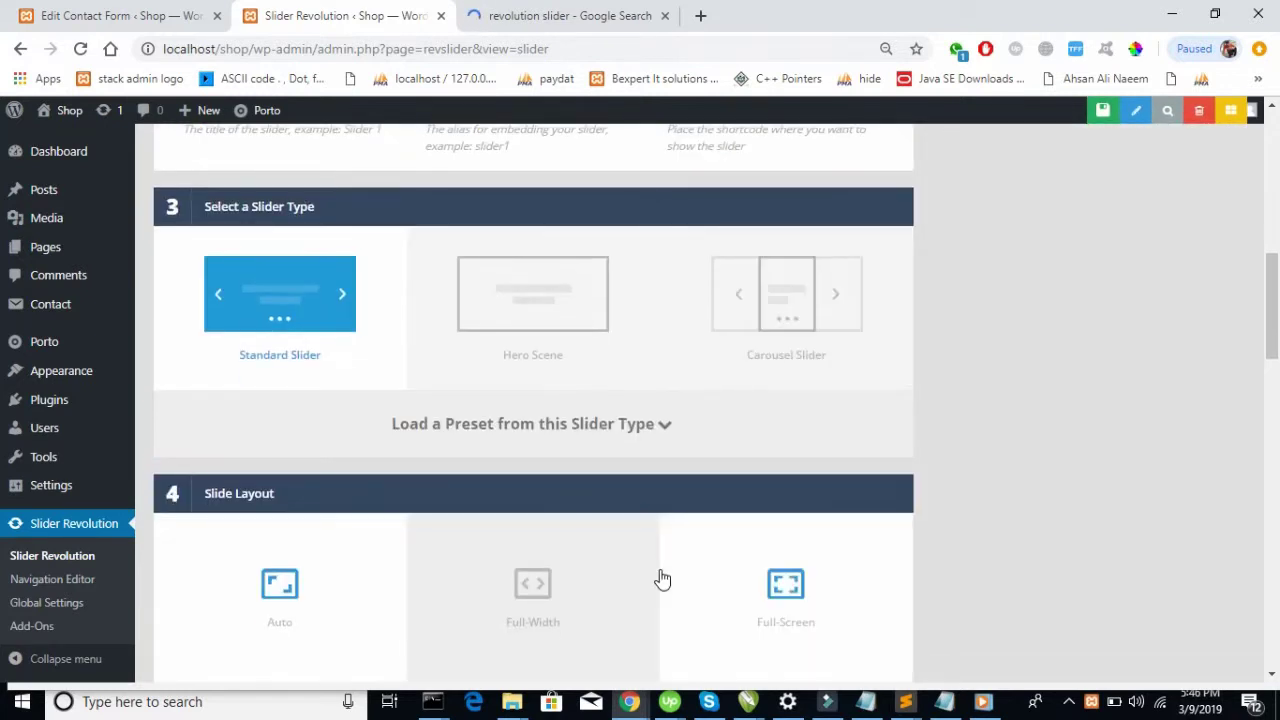
scroll(661, 577, "up", 1)
scroll(660, 577, "down", 3)
scroll(660, 577, "down", 1)
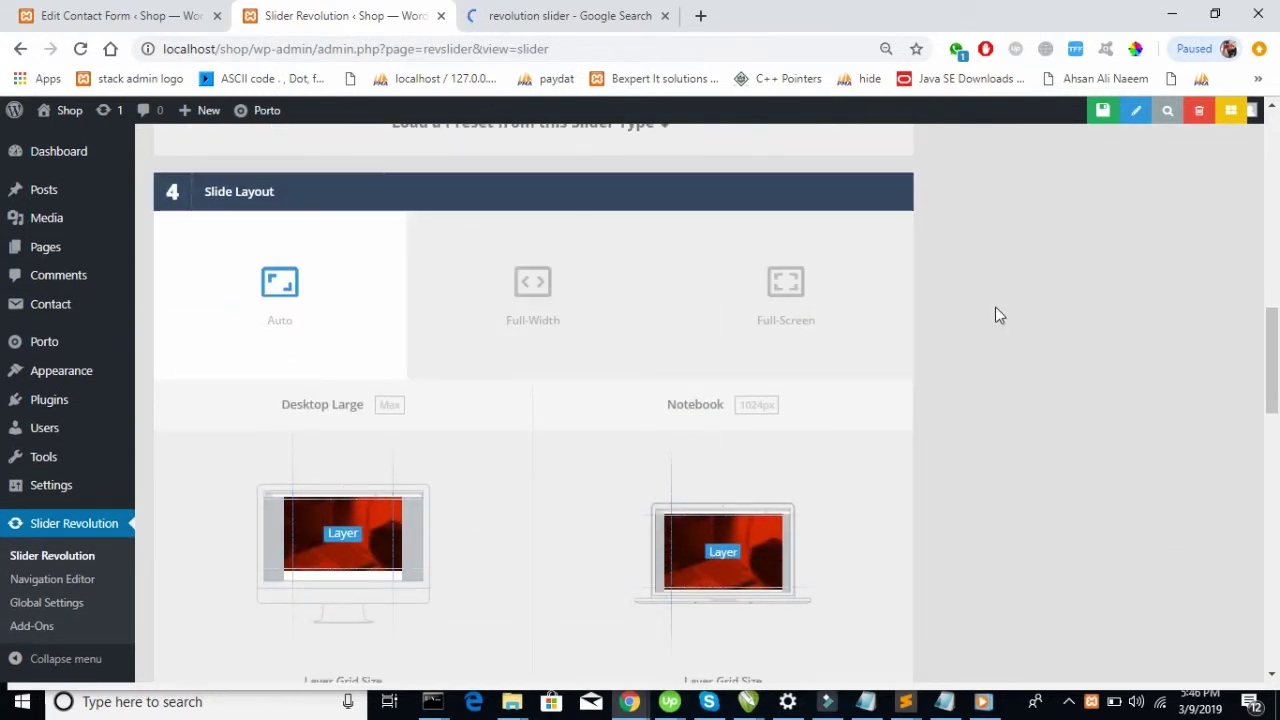
scroll(995, 315, "down", 7)
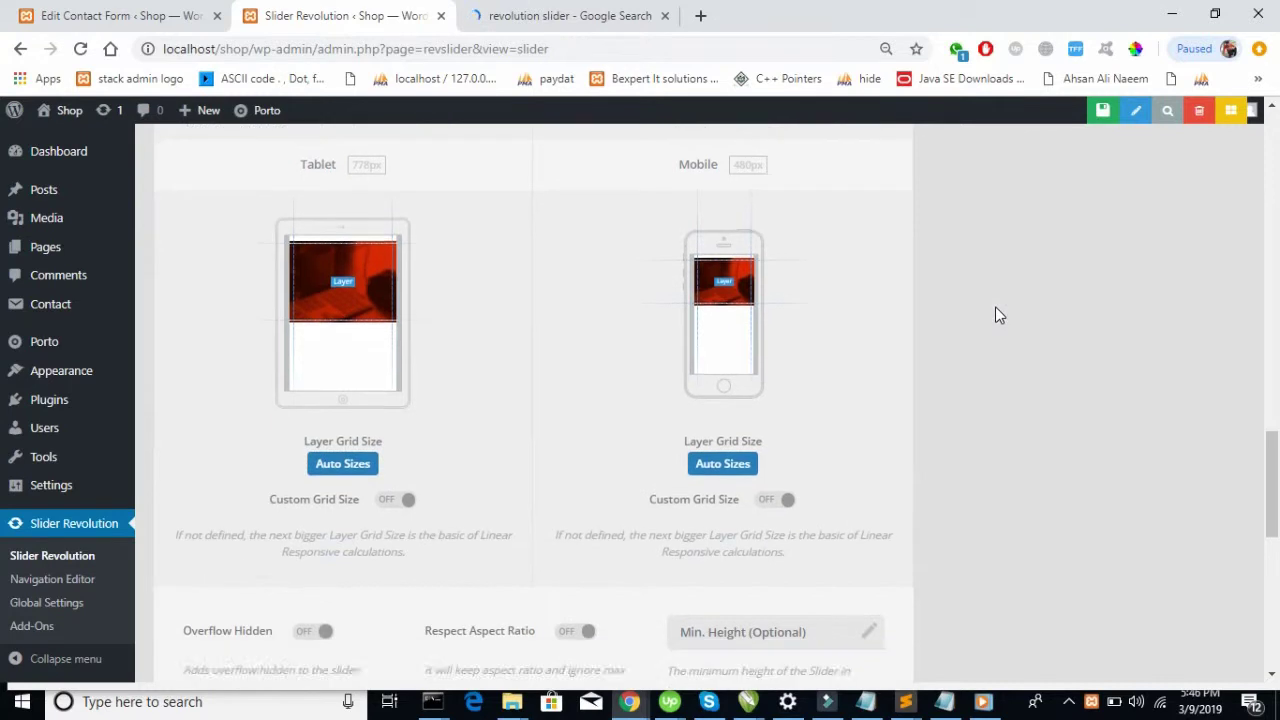
scroll(995, 315, "down", 2)
scroll(995, 315, "down", 6)
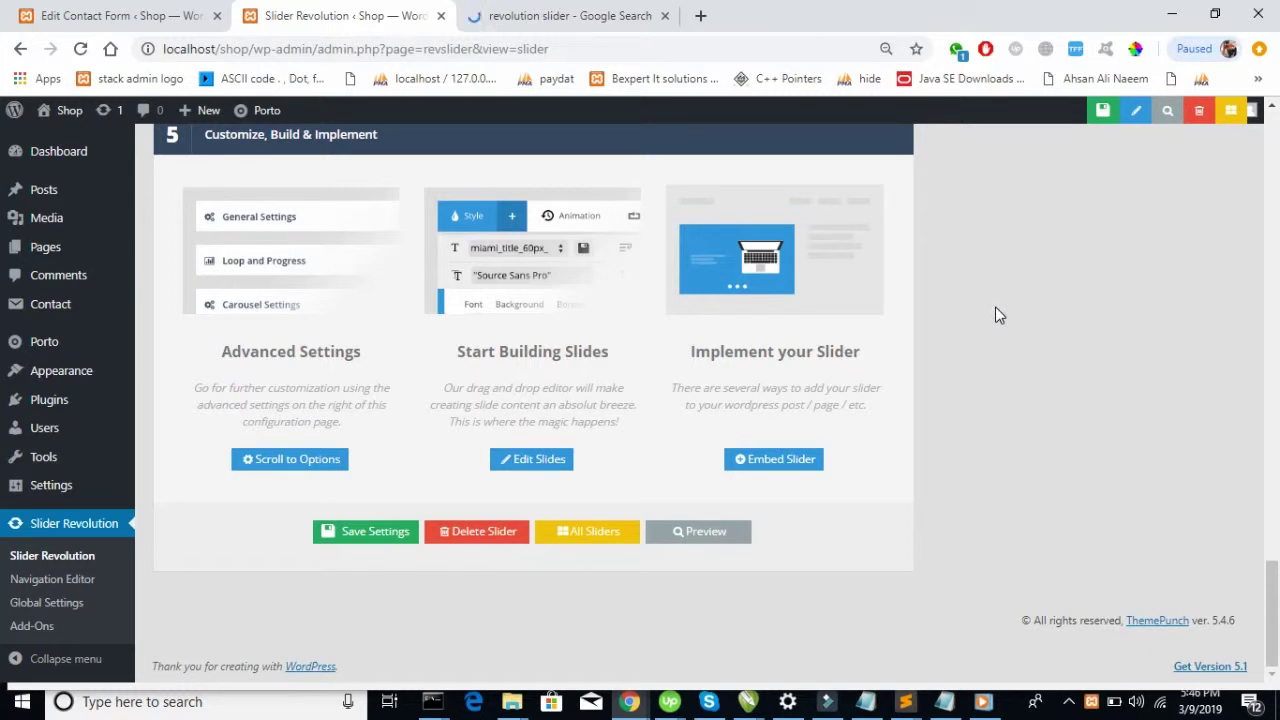
scroll(995, 315, "up", 7)
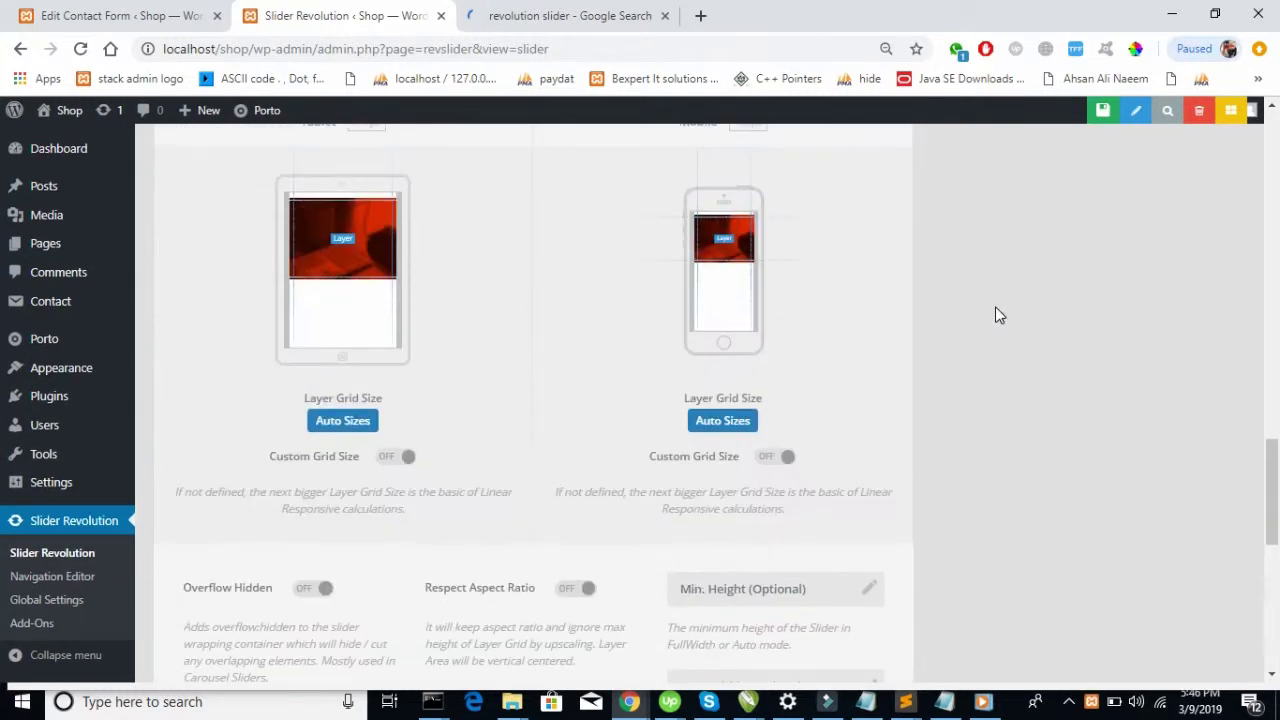
scroll(995, 315, "up", 5)
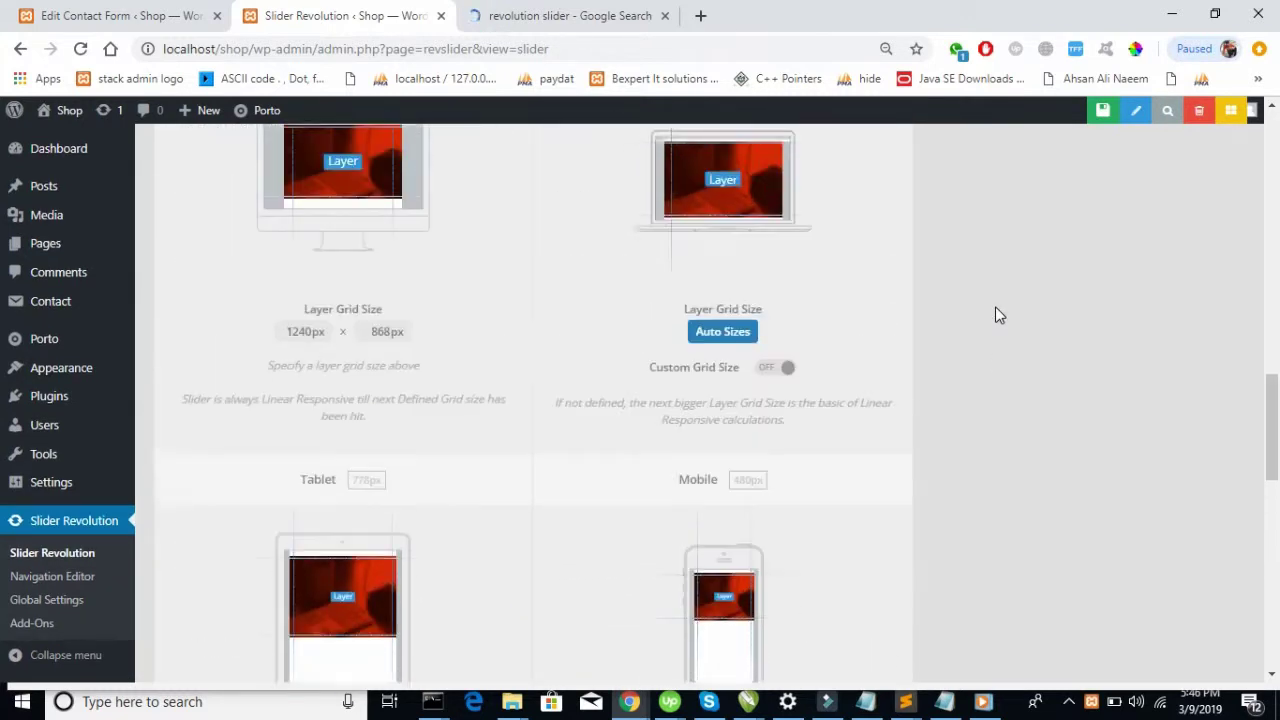
scroll(995, 315, "up", 3)
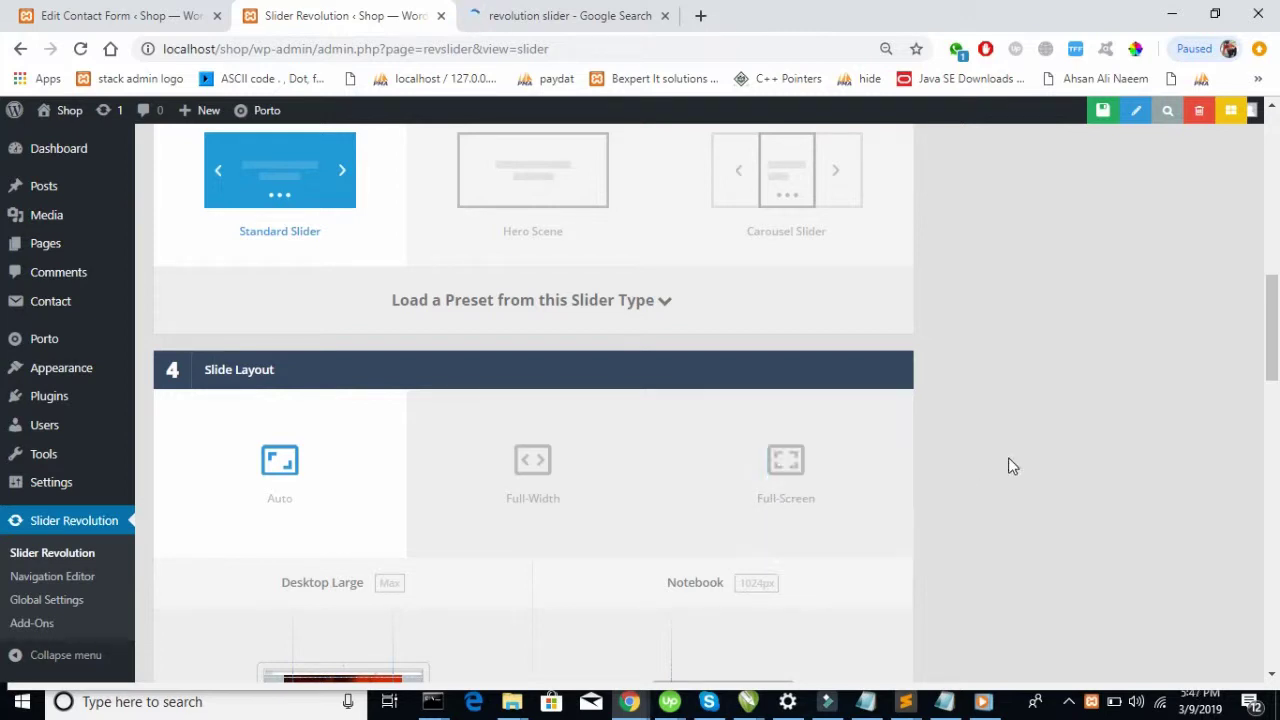
Step: Leave the new slider's settings and return to the overview of all sliders
scroll(1008, 460, "up", 10)
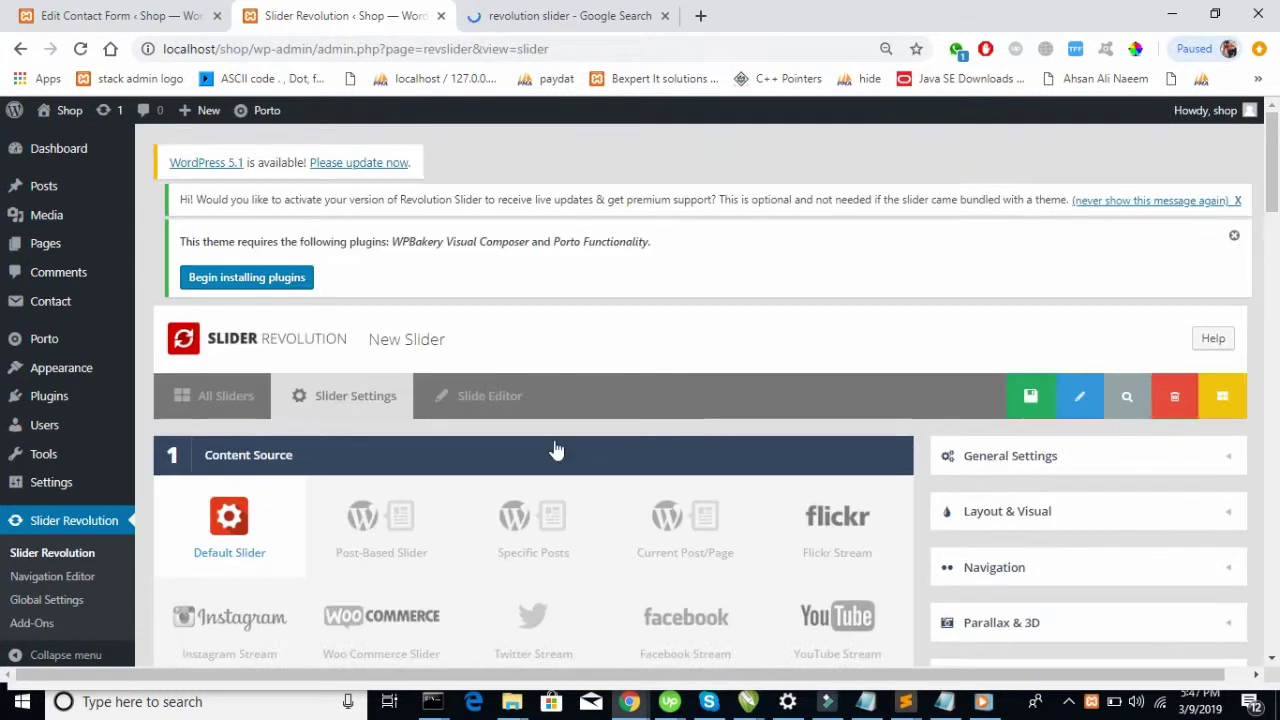
scroll(497, 451, "down", 1)
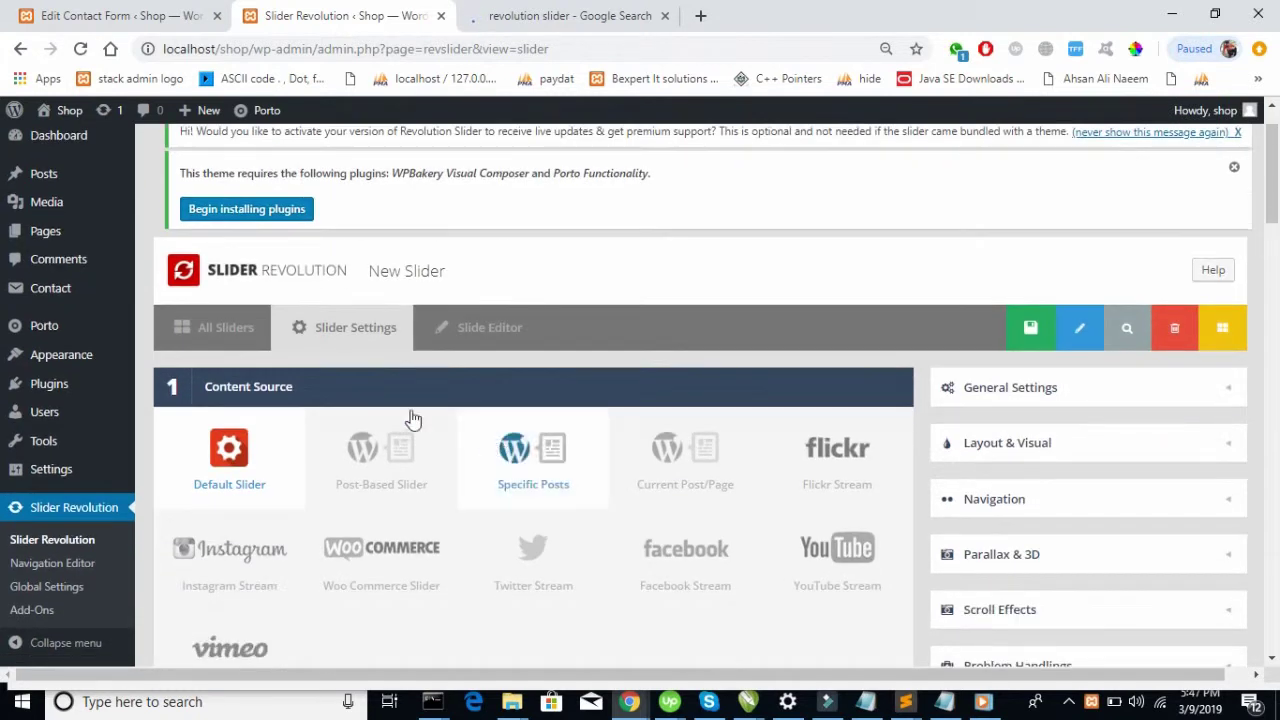
left_click(192, 340)
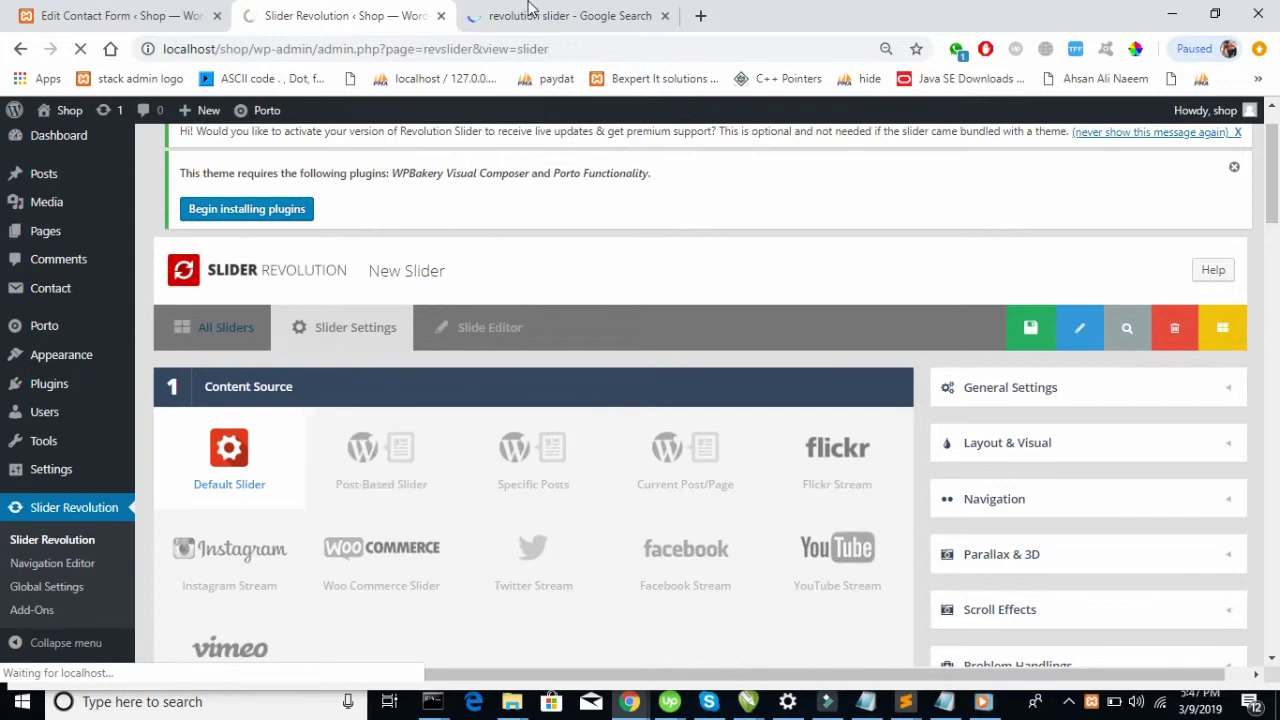
Step: Open the official revolution.themepunch.com result from the Google search in a new tab and switch to it
left_click(586, 17)
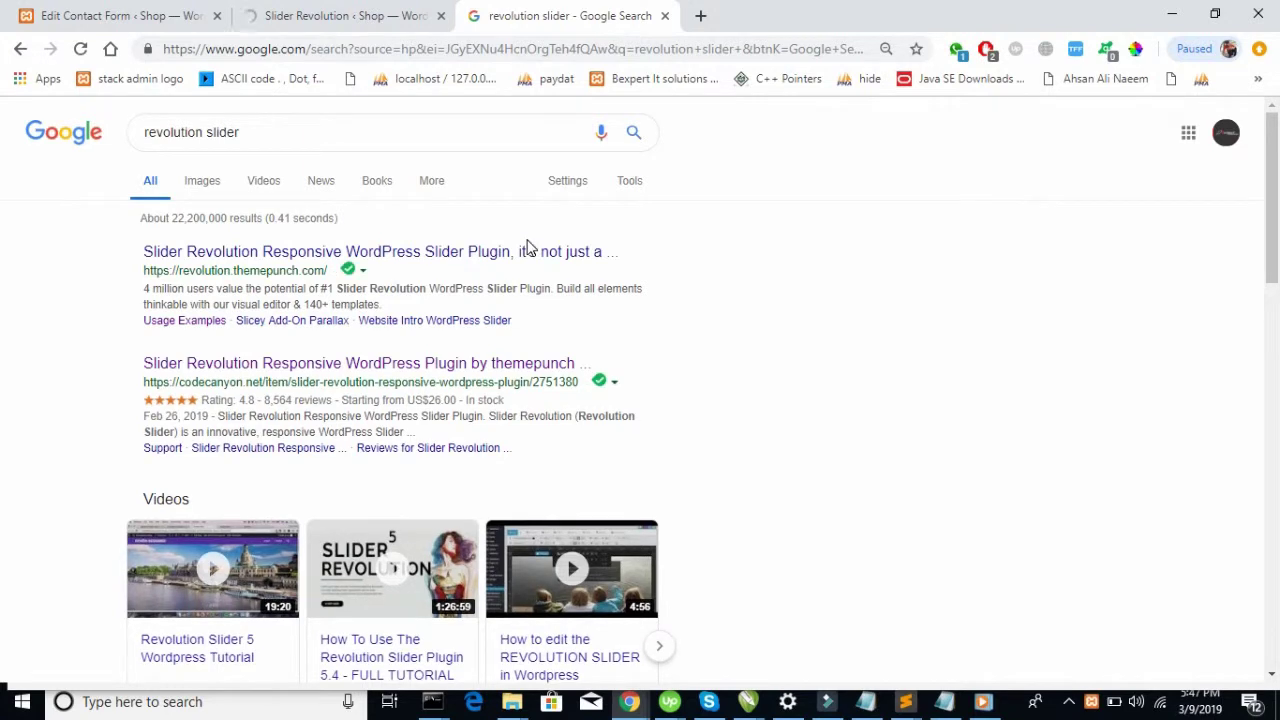
right_click(311, 260)
left_click(357, 271)
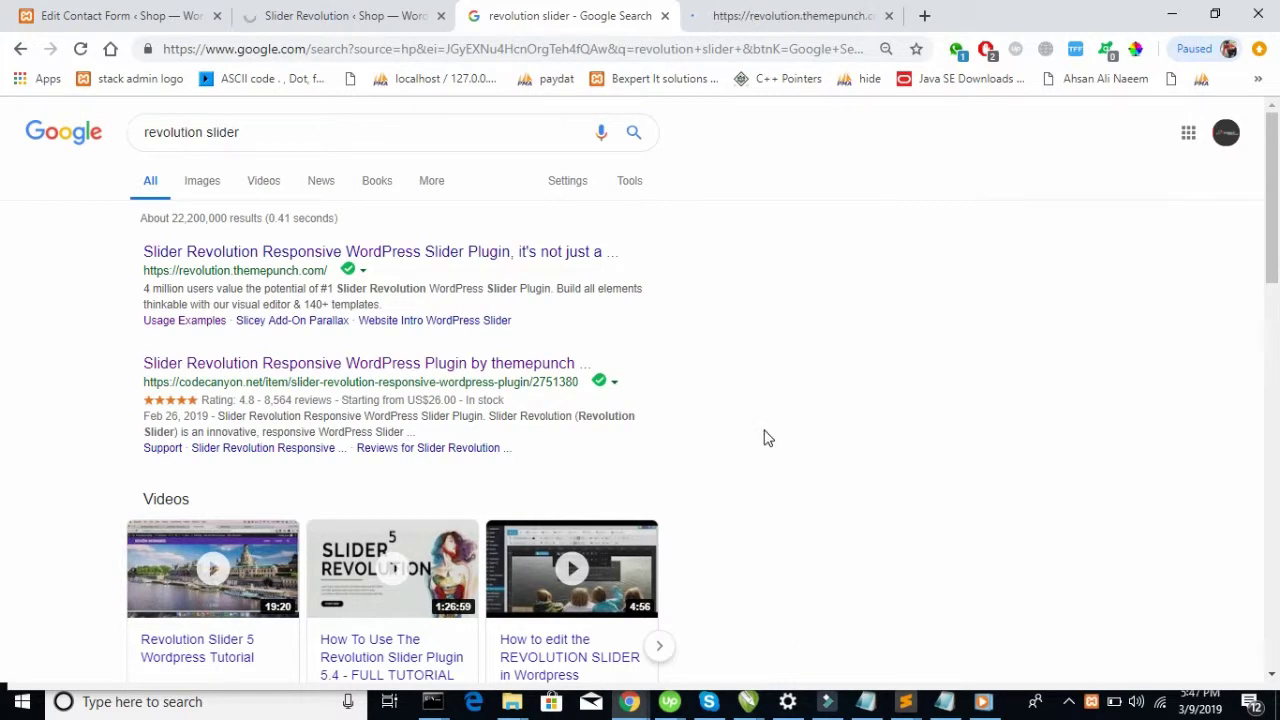
scroll(767, 438, "down", 9)
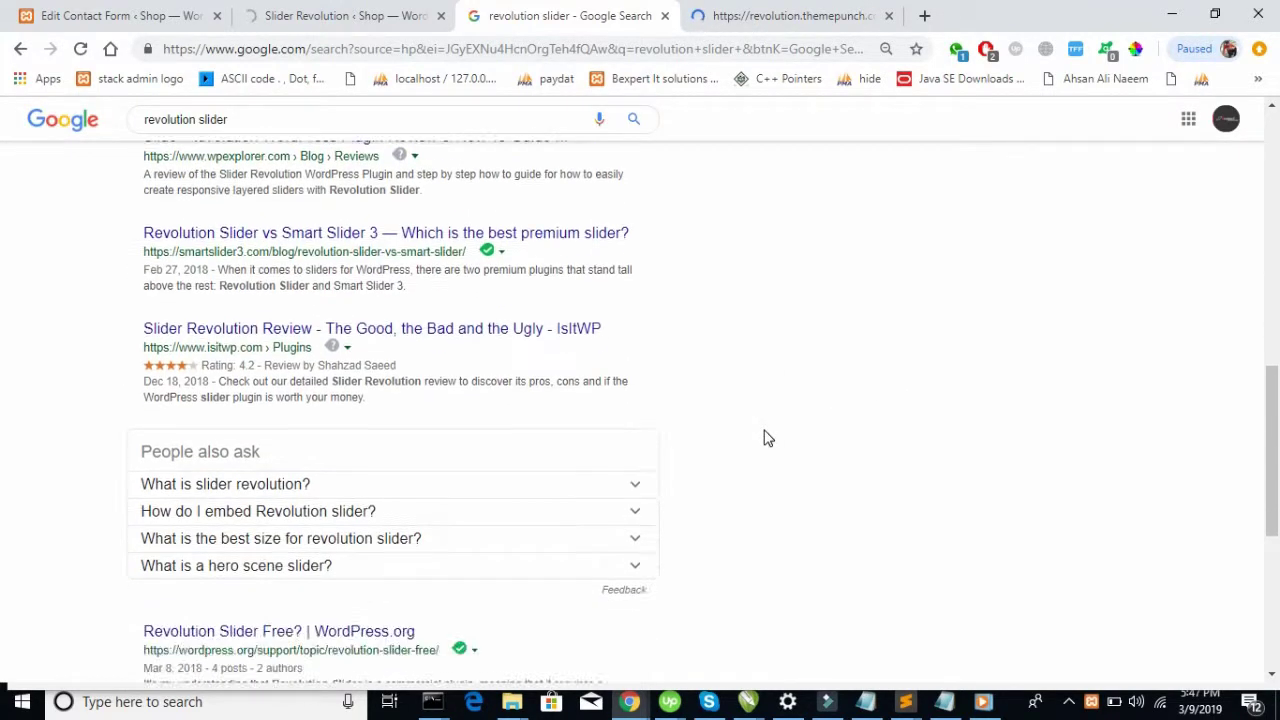
scroll(767, 438, "up", 8)
left_click(795, 22)
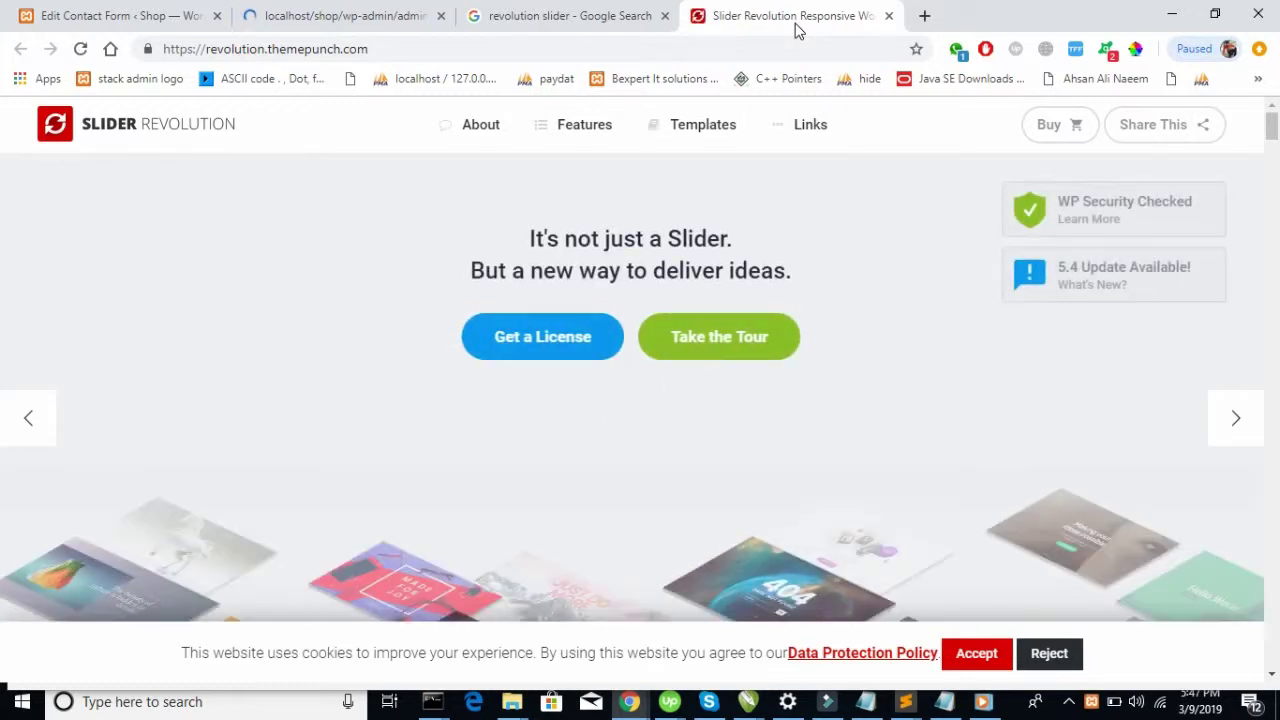
Step: Look through the Slider Revolution home page, including its version 5.4 features, add-ons, parallax effects, navigation and security sections
scroll(832, 279, "down", 1)
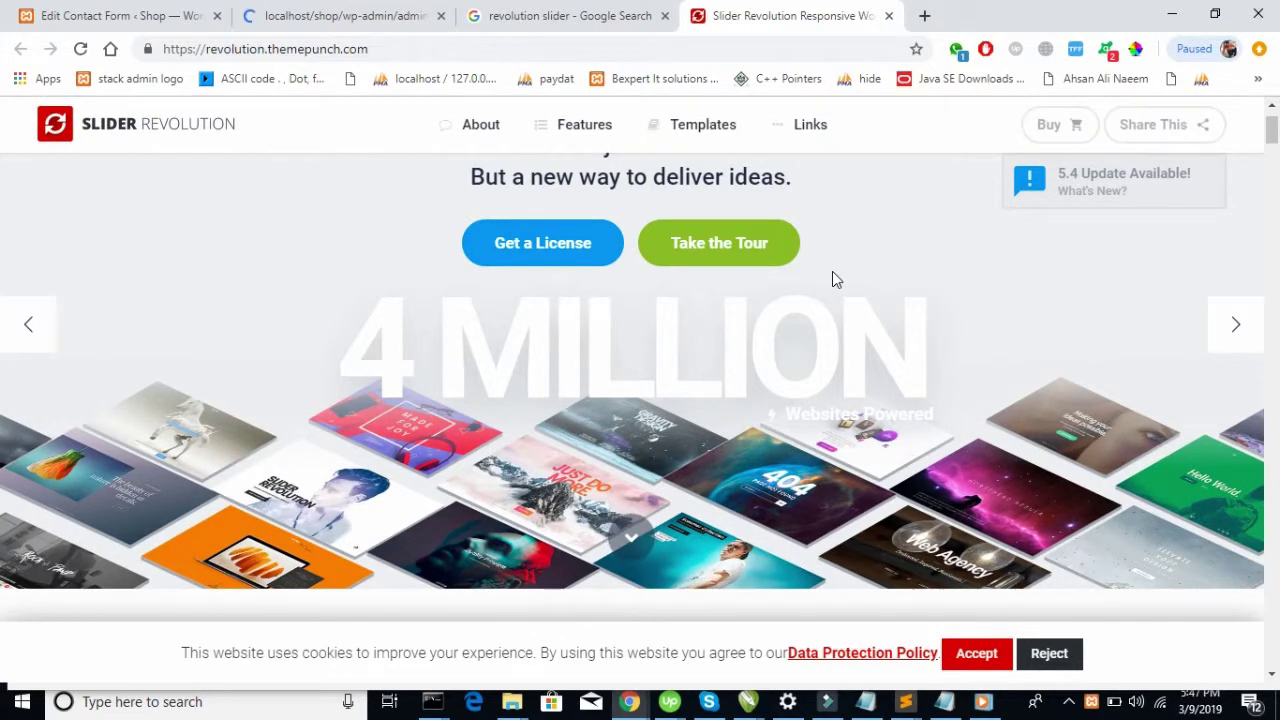
scroll(832, 272, "down", 5)
scroll(832, 273, "down", 10)
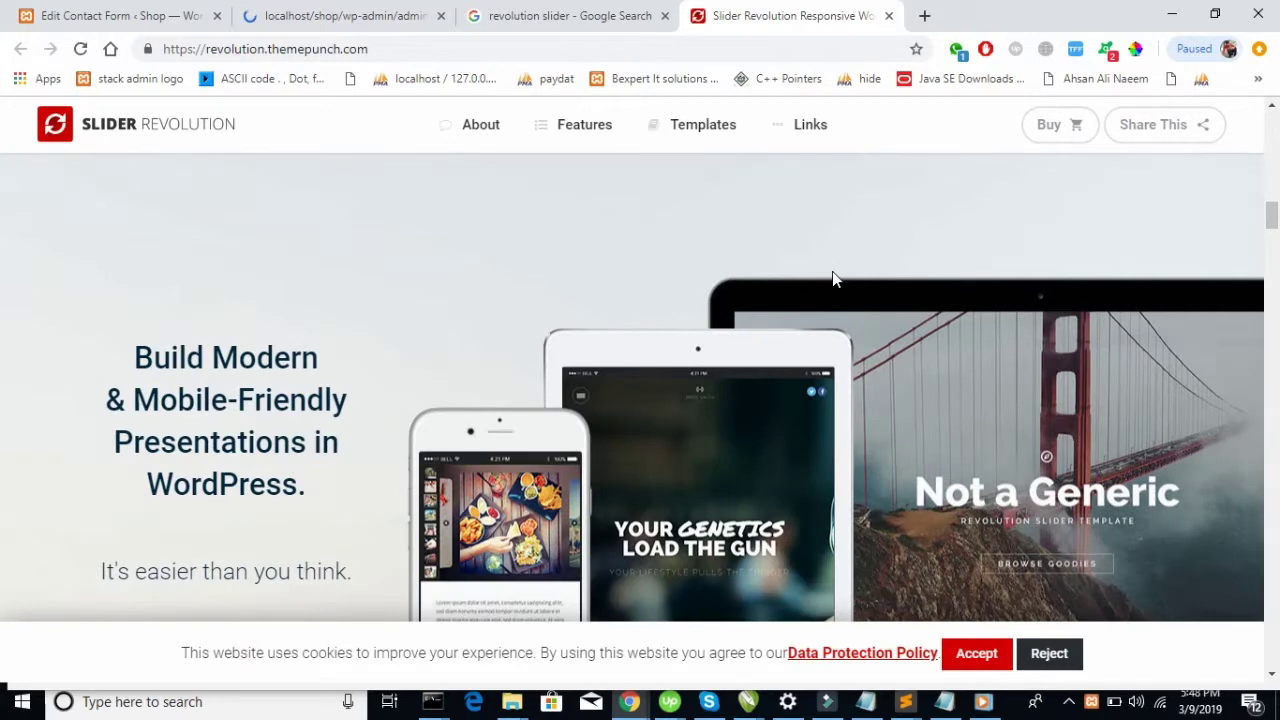
scroll(832, 278, "down", 8)
scroll(832, 271, "down", 15)
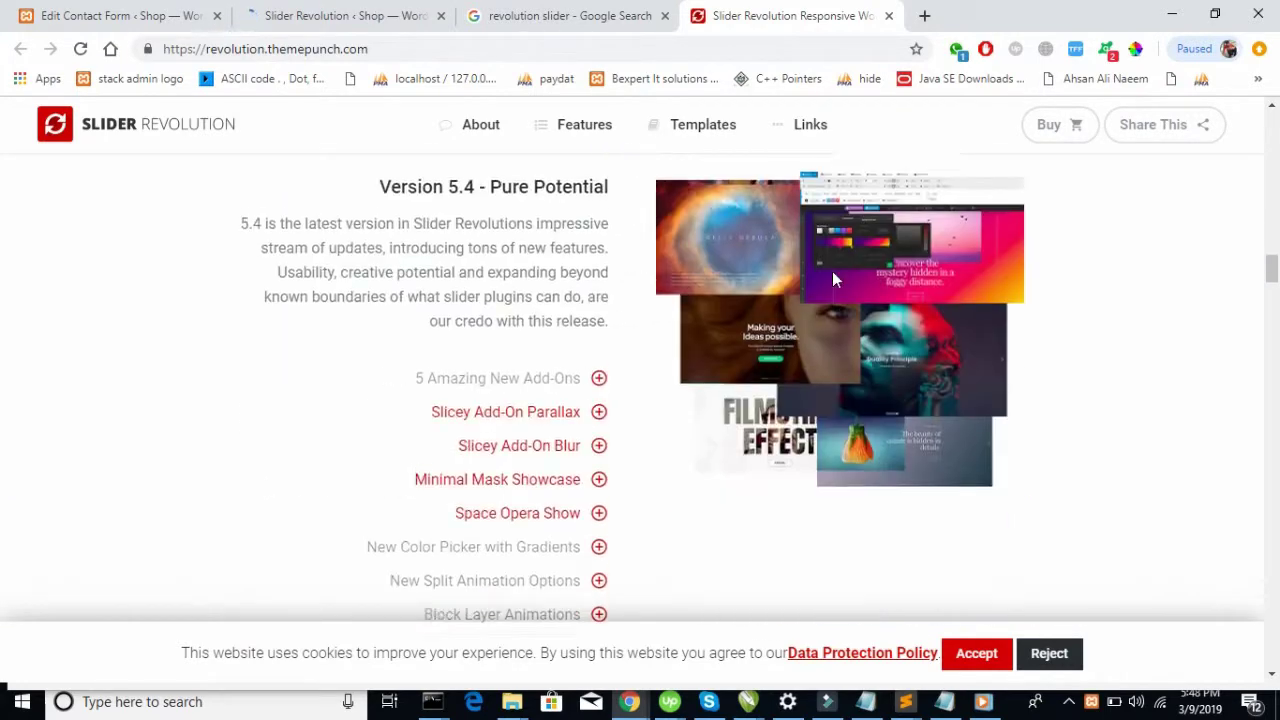
scroll(832, 271, "down", 20)
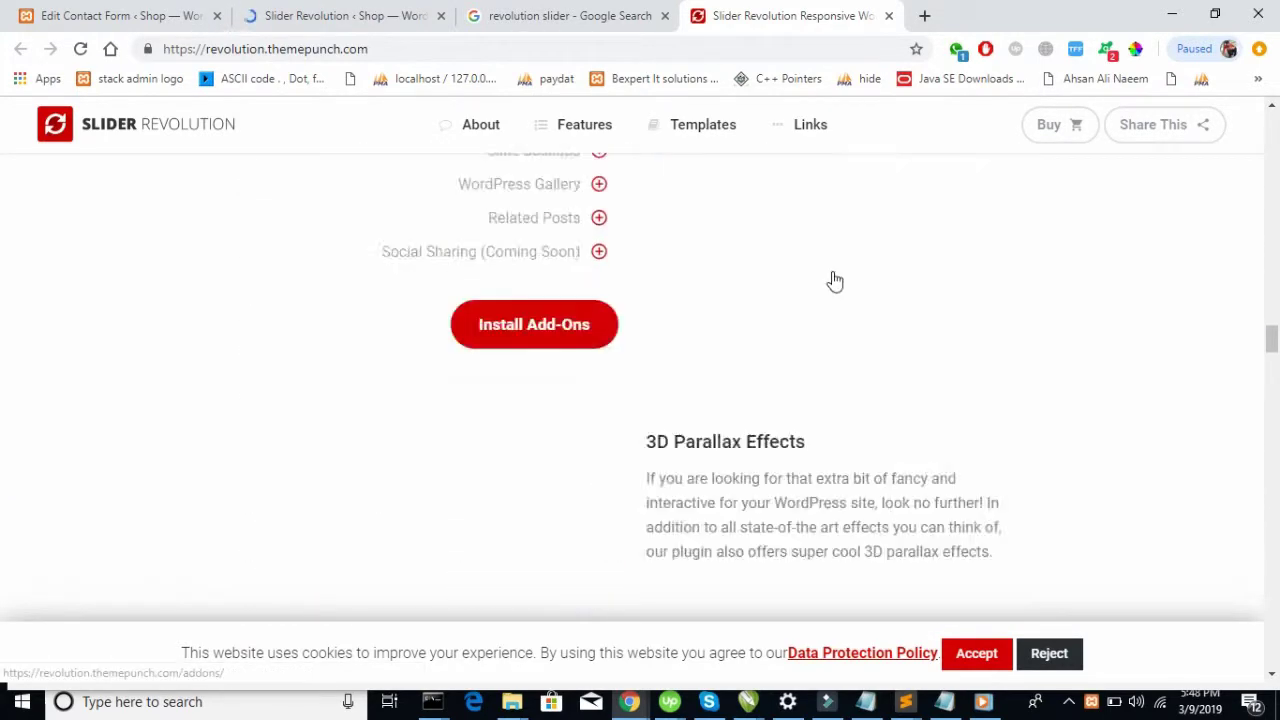
scroll(833, 271, "down", 20)
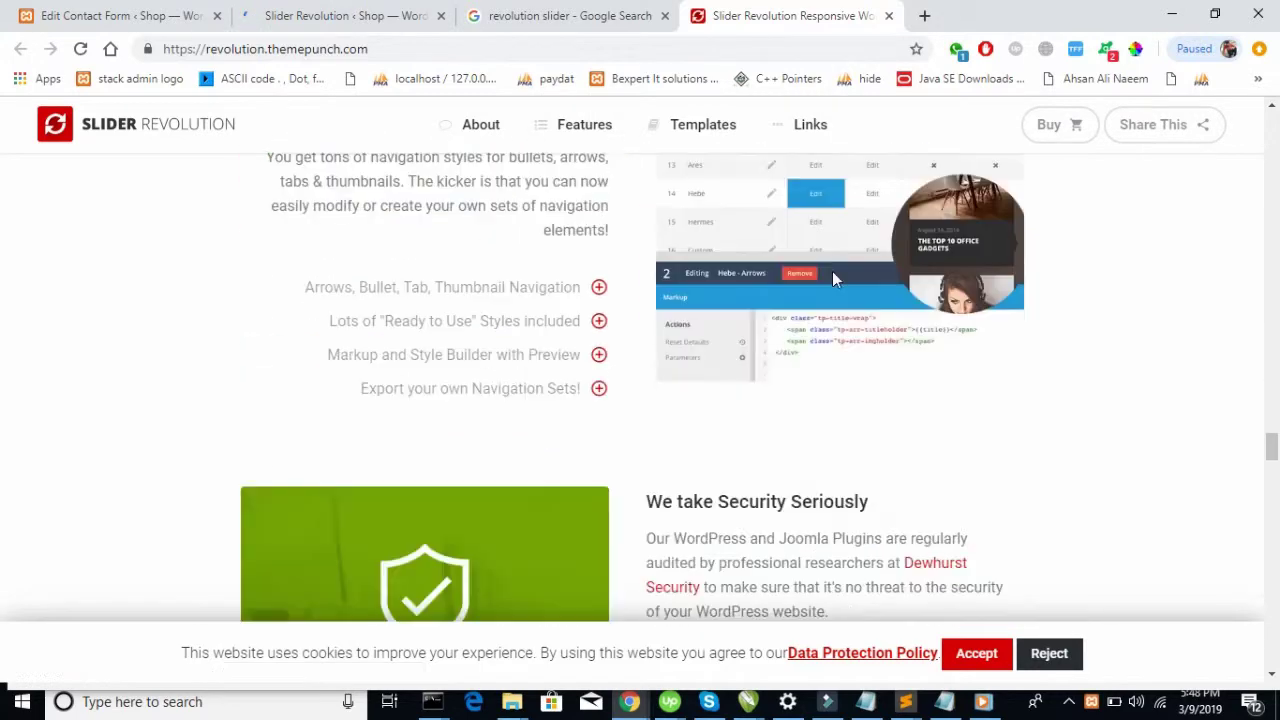
scroll(832, 271, "down", 15)
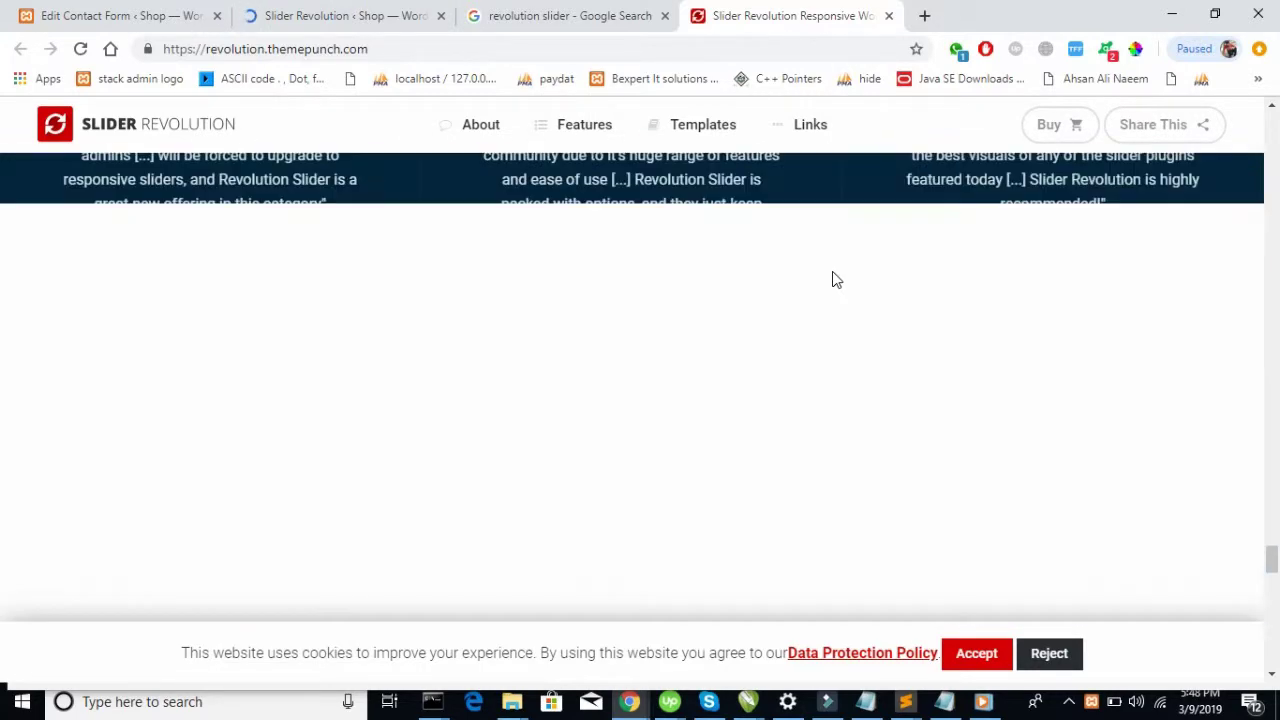
scroll(835, 281, "up", 20)
scroll(833, 275, "up", 10)
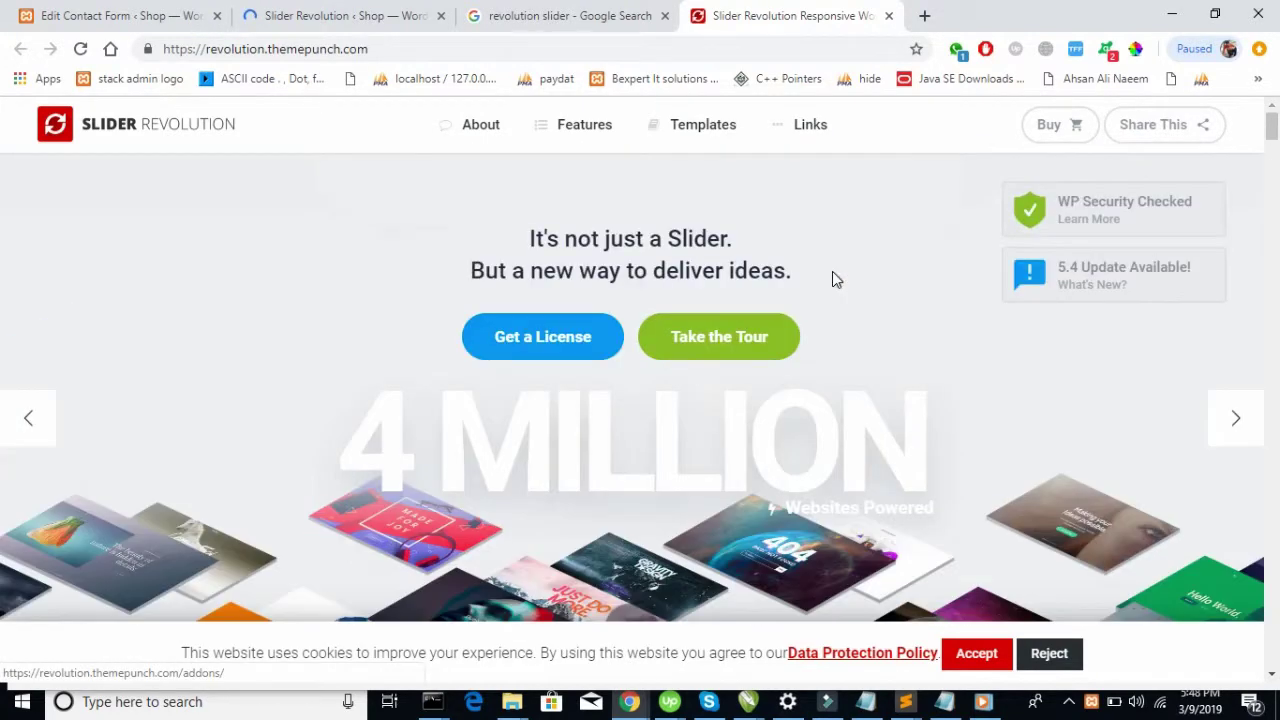
scroll(832, 272, "down", 1)
scroll(832, 272, "up", 1)
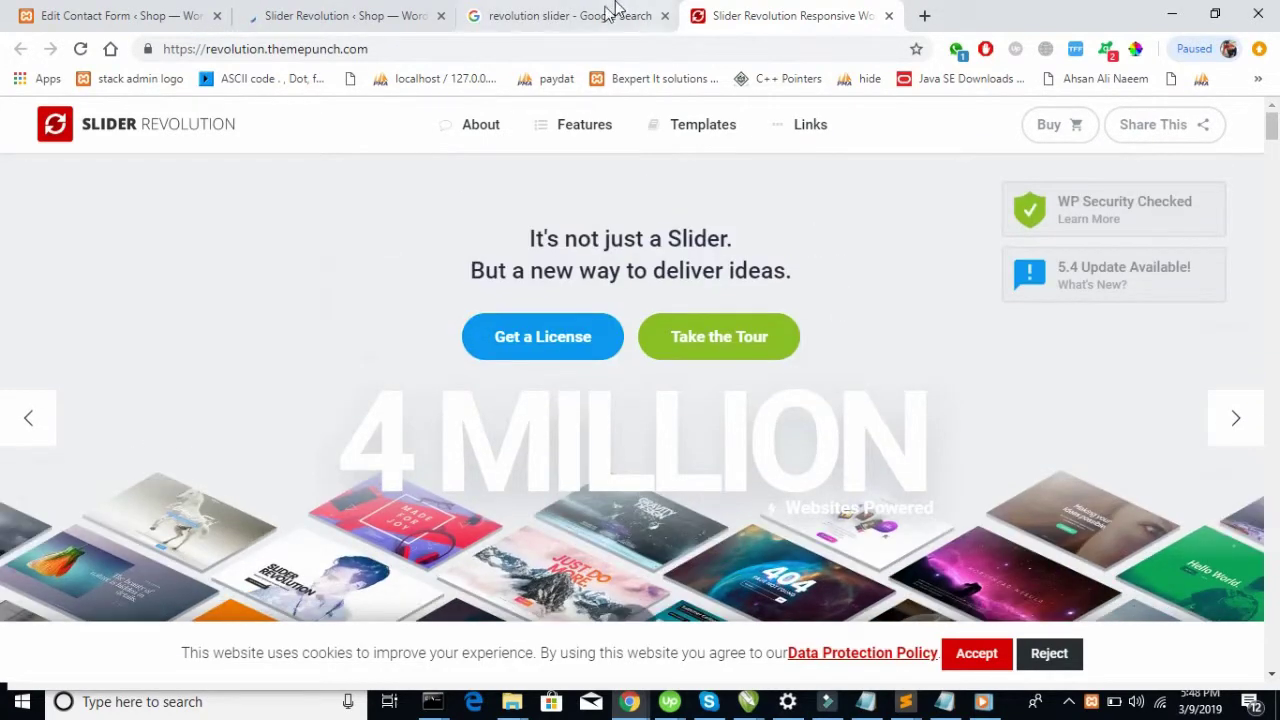
Step: Search Google for "revolution slider templates" and open the Free Slider Exchange result
left_click(595, 19)
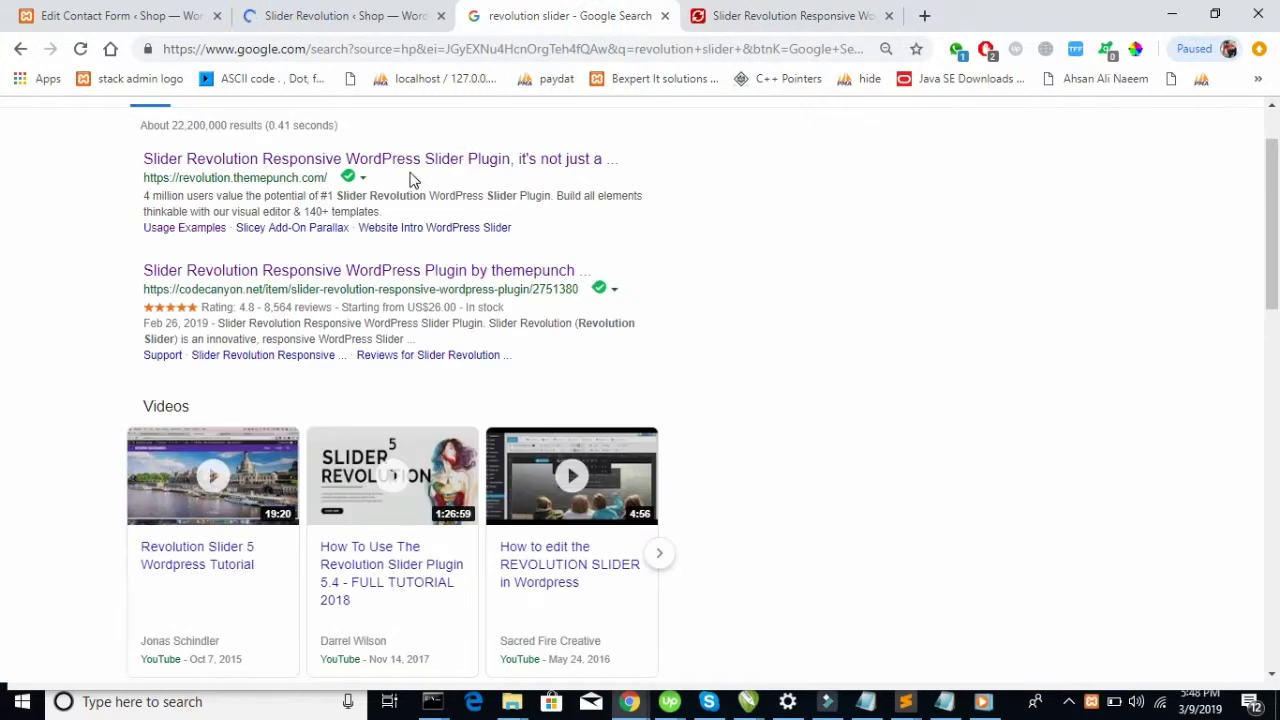
scroll(840, 427, "up", 1)
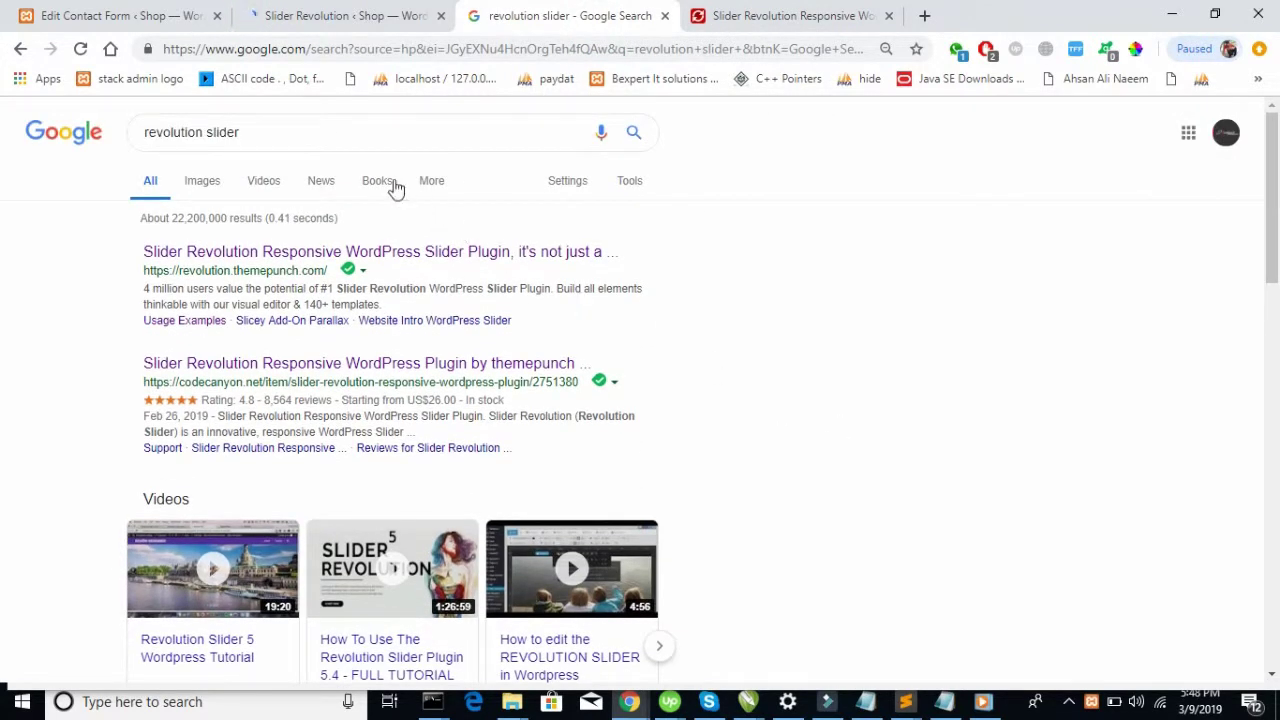
left_click(375, 144)
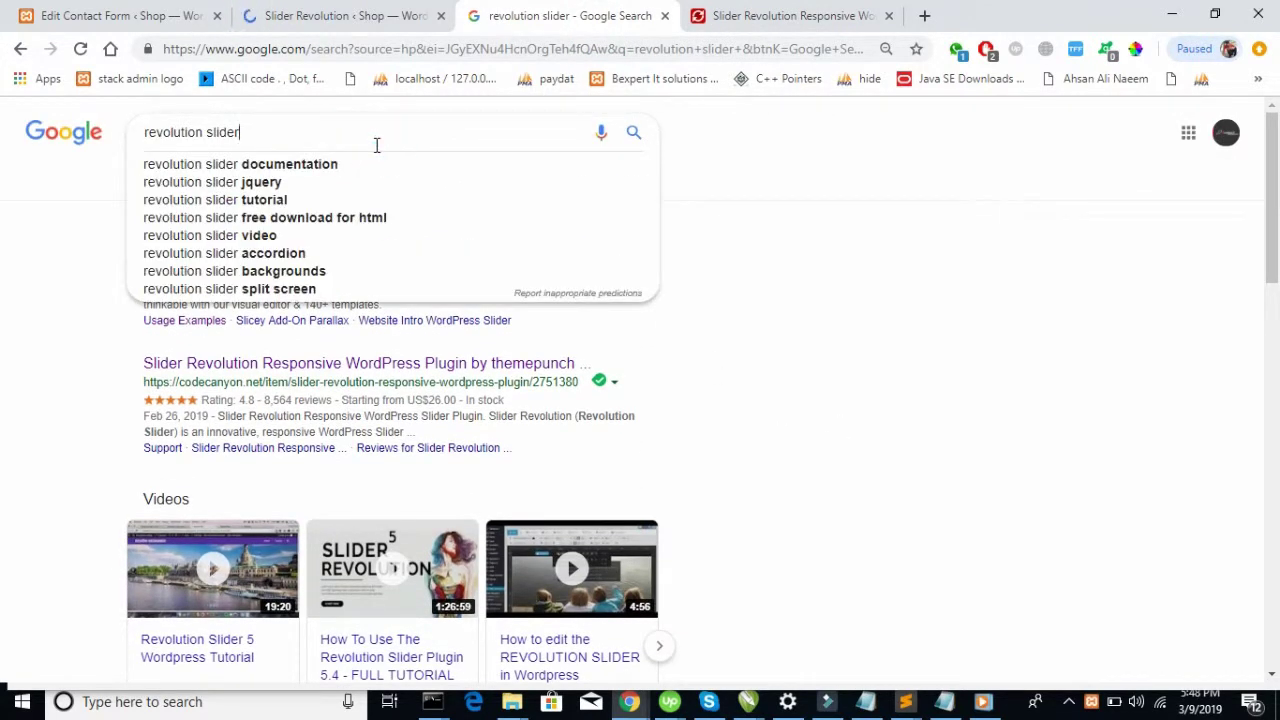
type("templates")
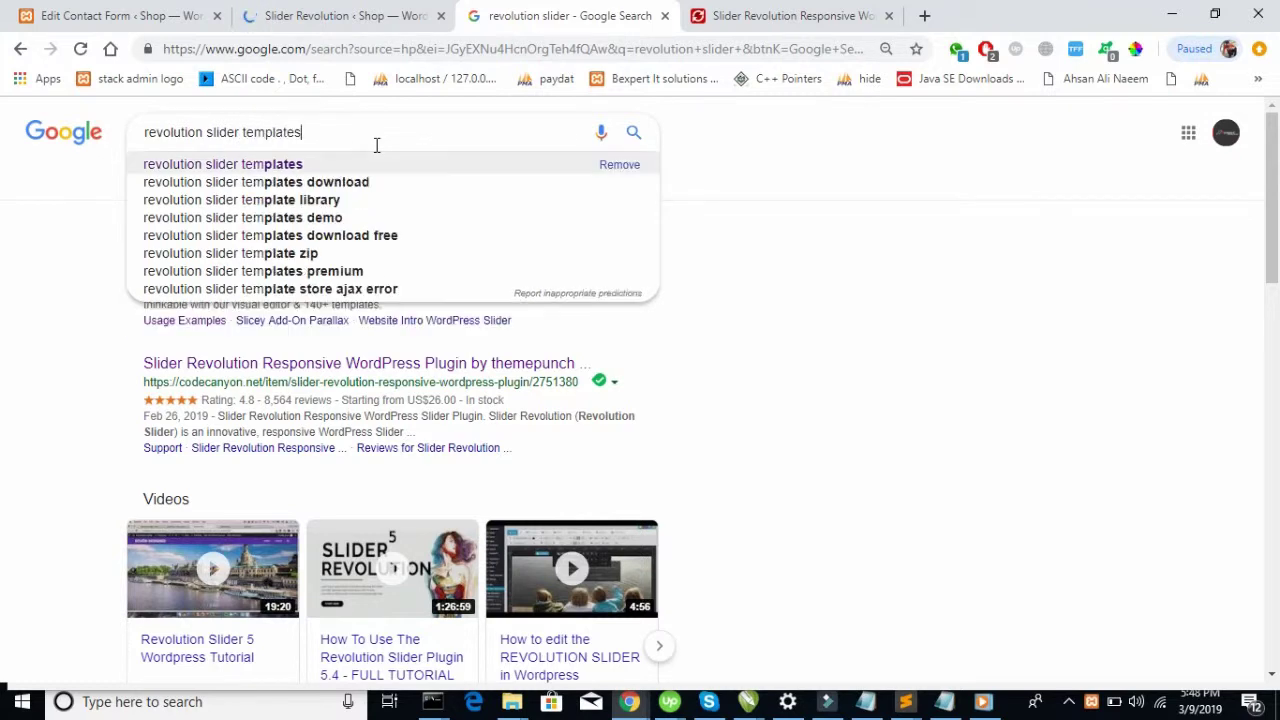
key("Return")
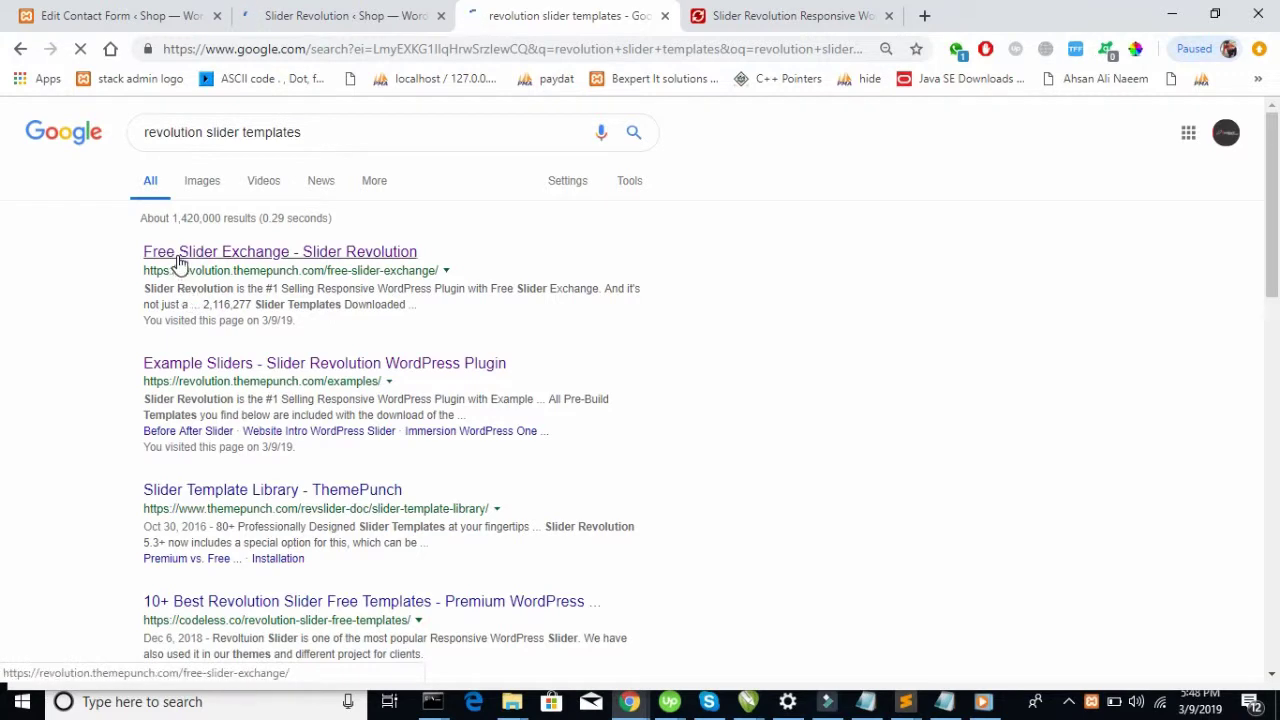
left_click(180, 258)
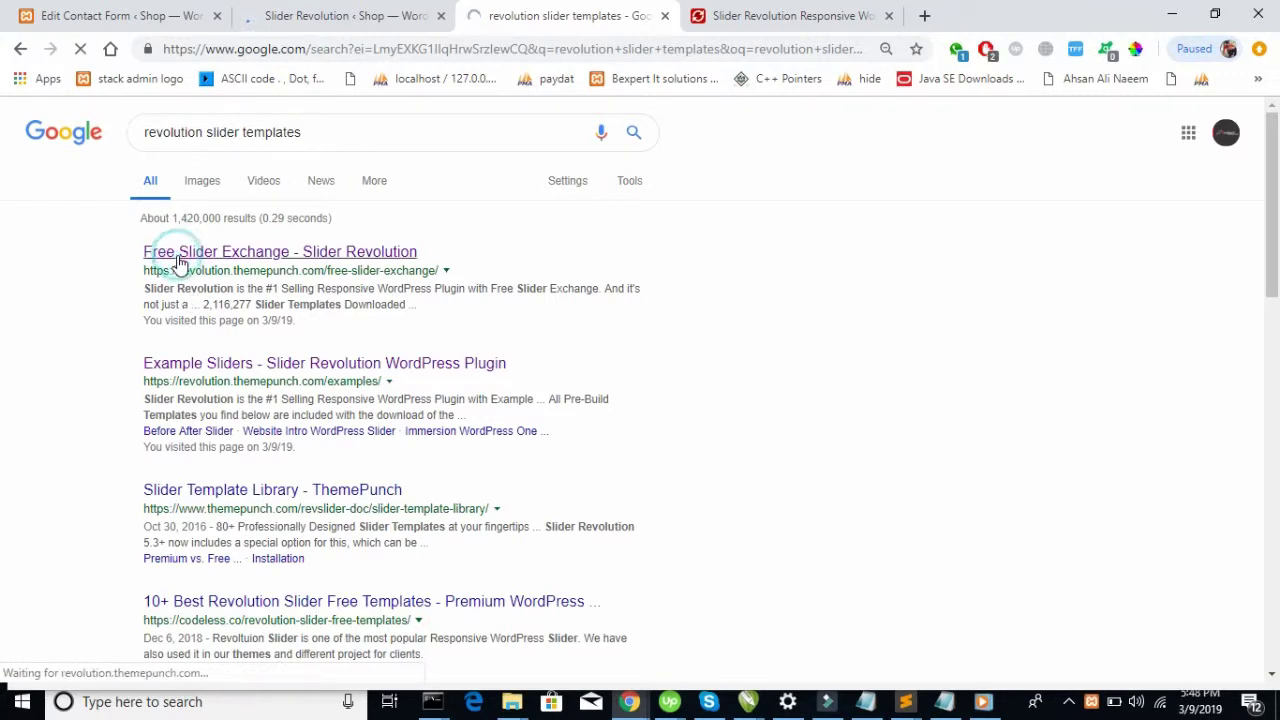
left_click(323, 20)
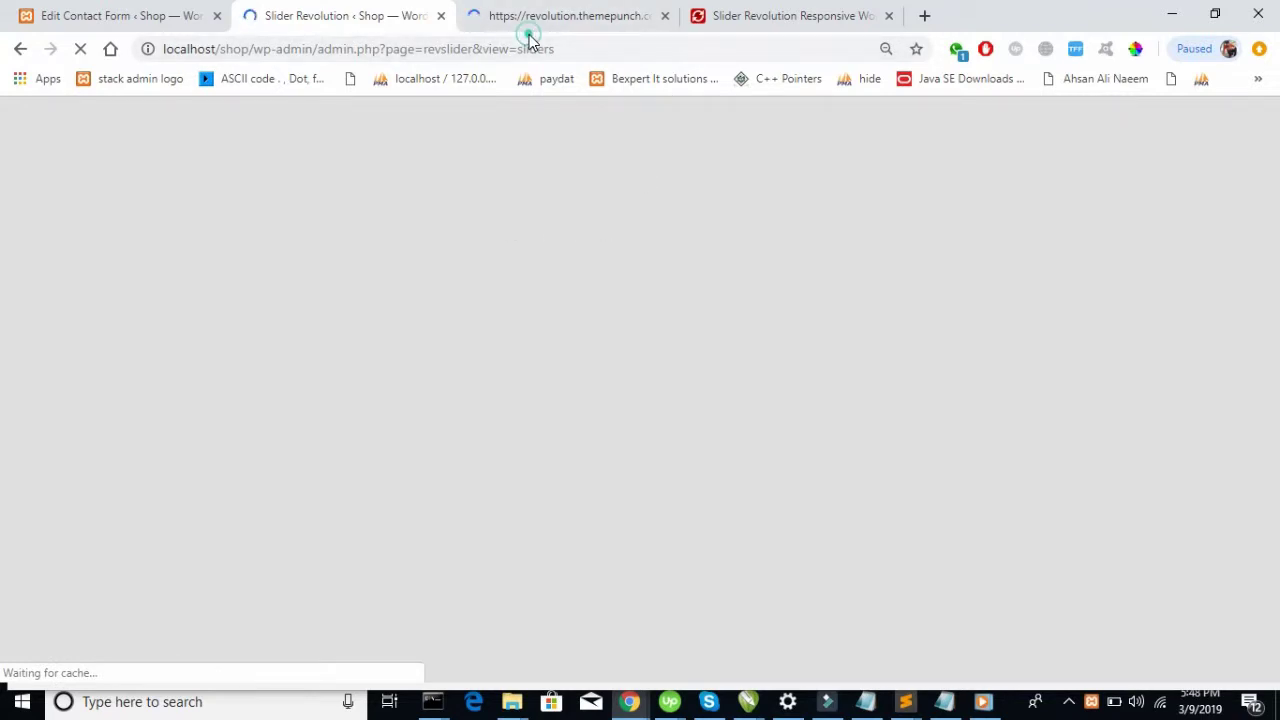
left_click(562, 27)
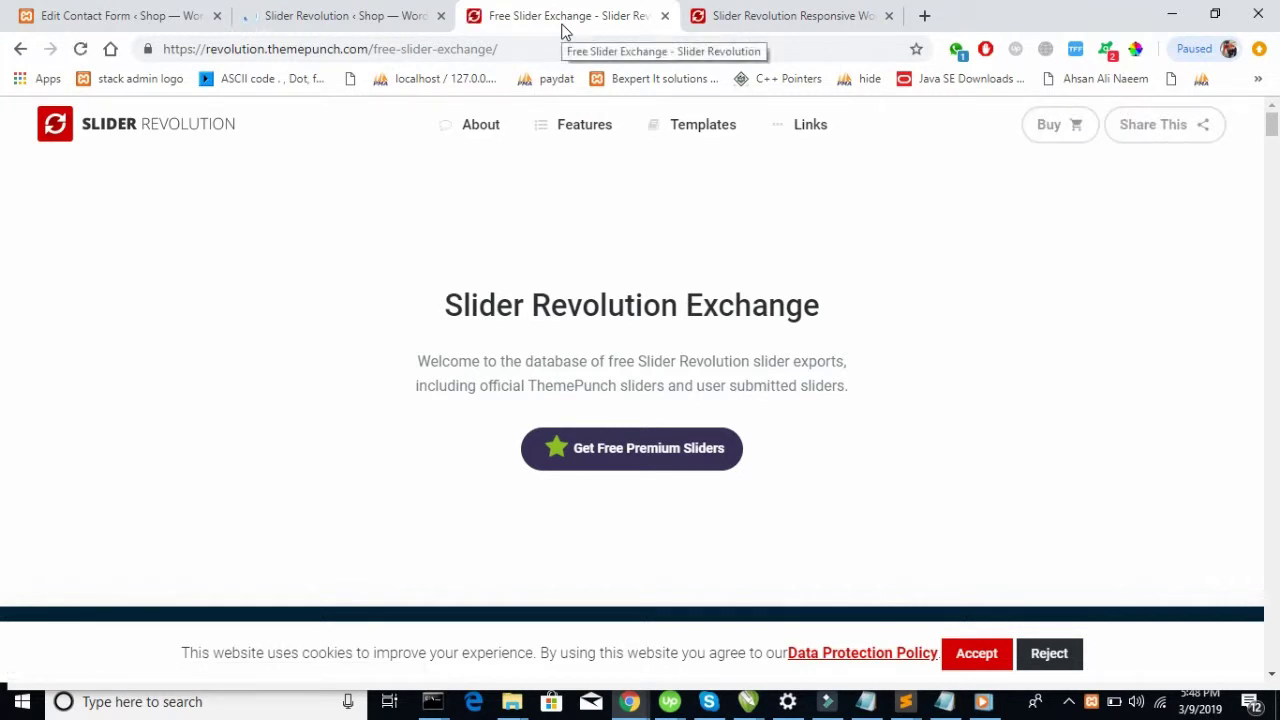
Step: Open the Classic Slider Full demo in a new tab beside the Free Slider Exchange tab and return to the exchange
scroll(739, 318, "down", 3)
scroll(739, 318, "down", 9)
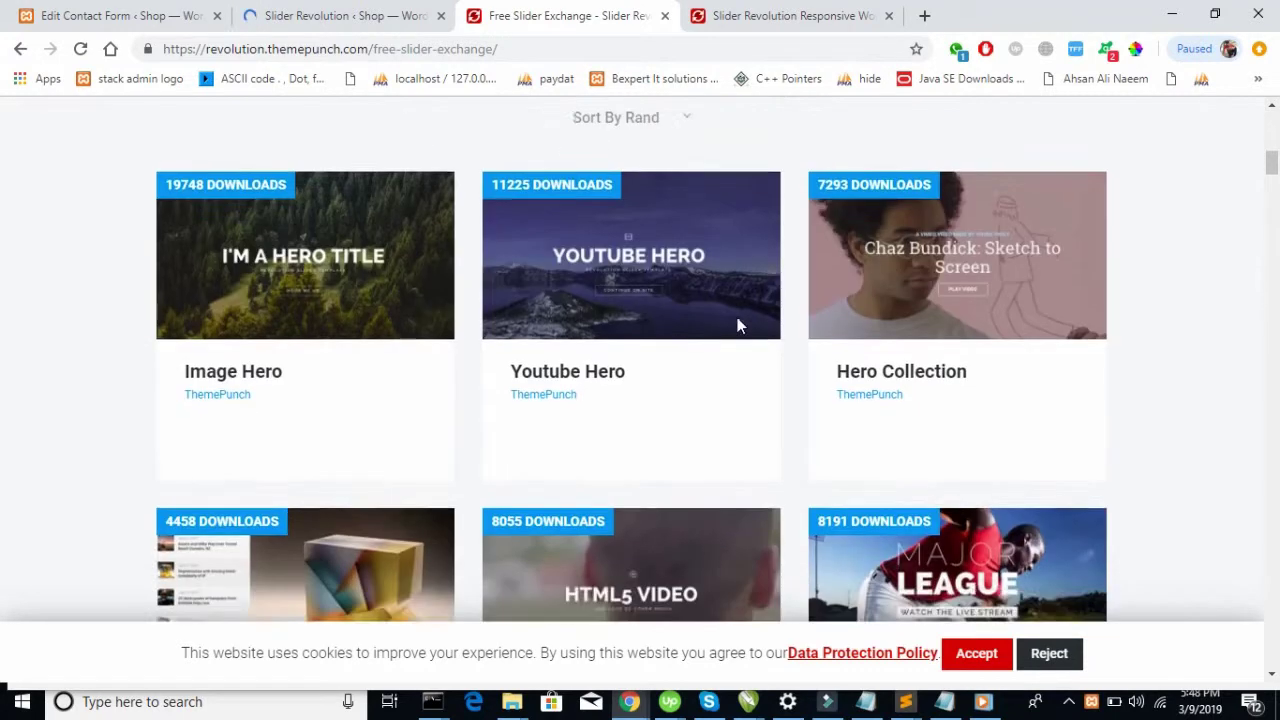
scroll(737, 323, "up", 2)
scroll(737, 327, "up", 2)
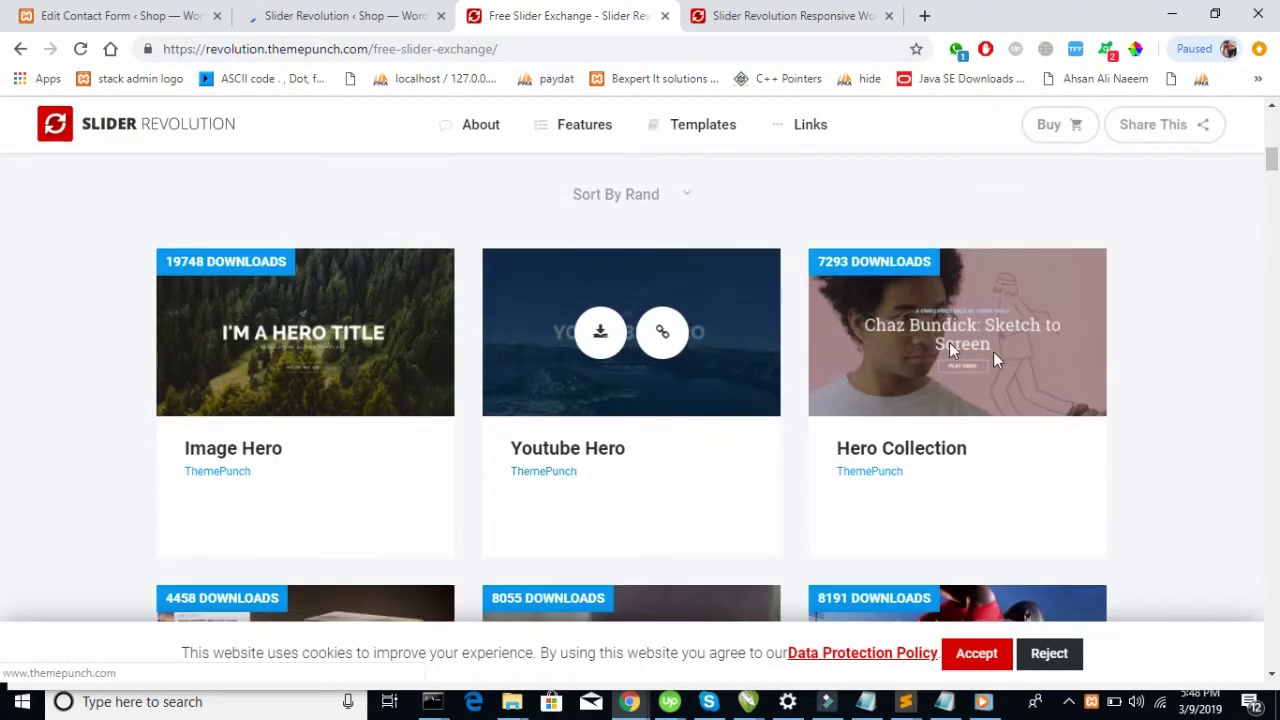
scroll(877, 363, "down", 4)
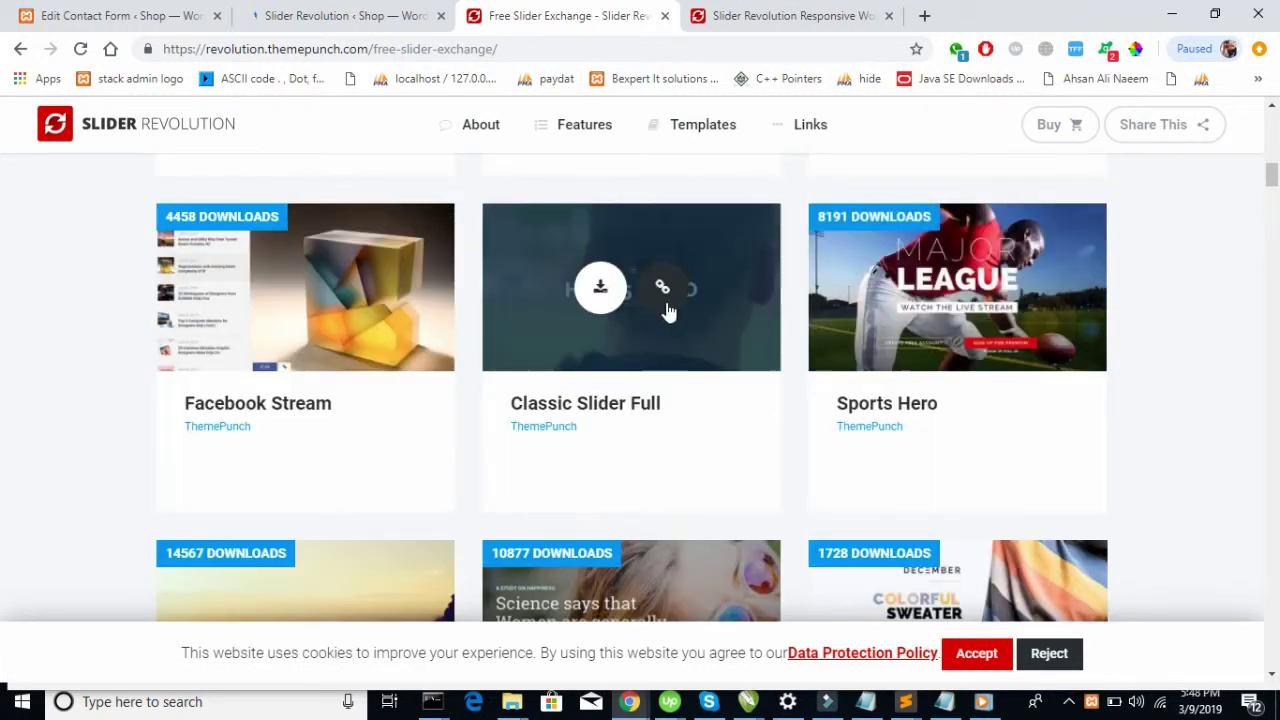
right_click(662, 292)
left_click(700, 303)
left_click_drag(889, 4, 764, 2)
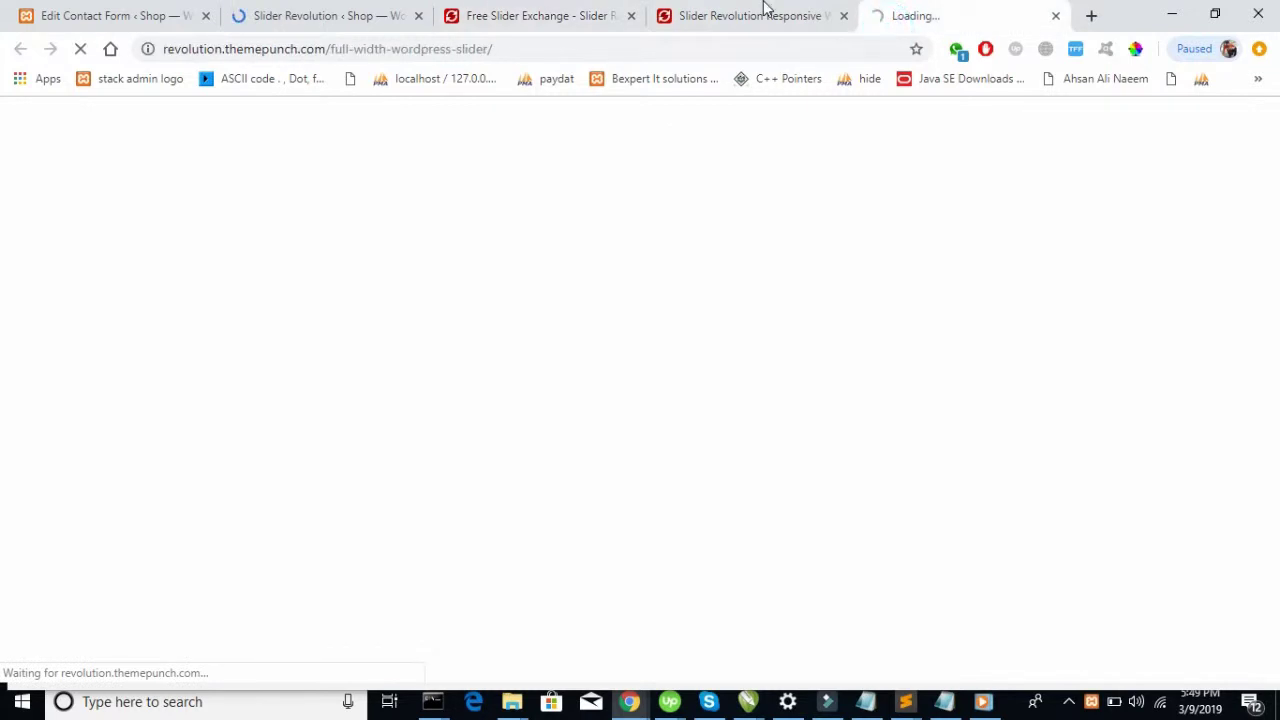
left_click(489, 26)
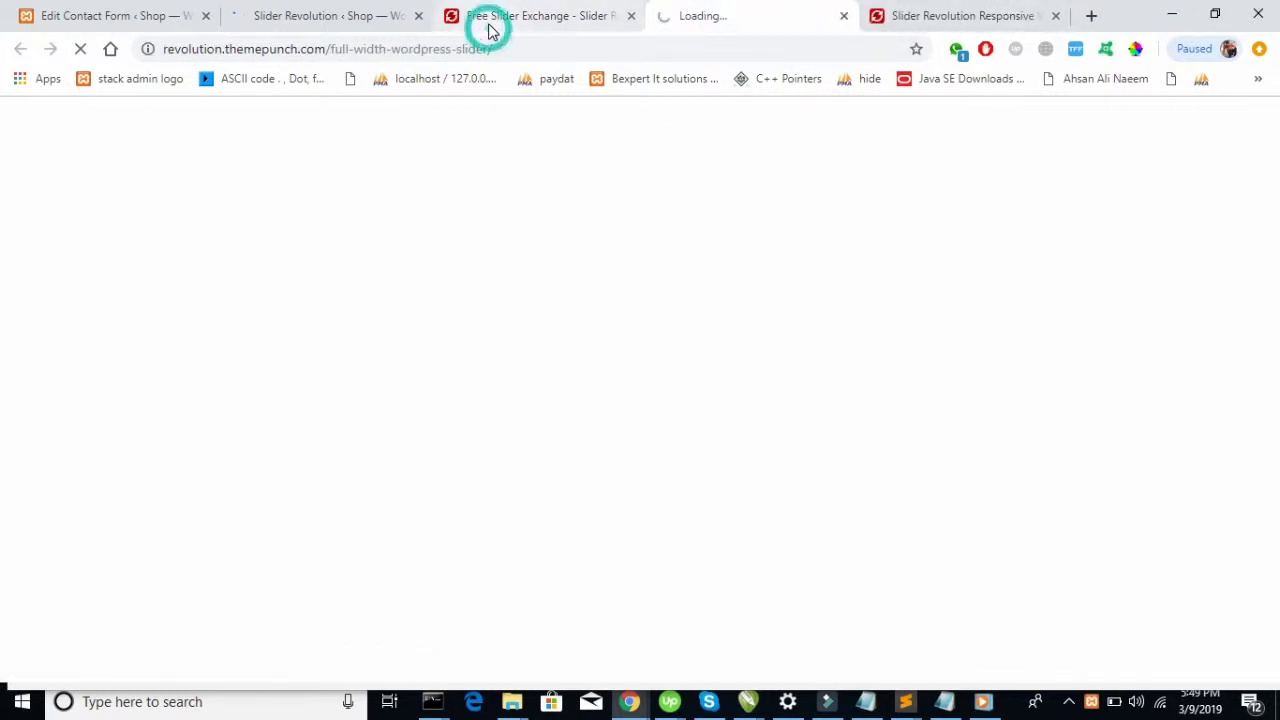
Step: Browse more free slider templates on the exchange page, from Highlight Slider and Web Product Light Hero to Nitro - Gadgets Shop
scroll(627, 290, "down", 2)
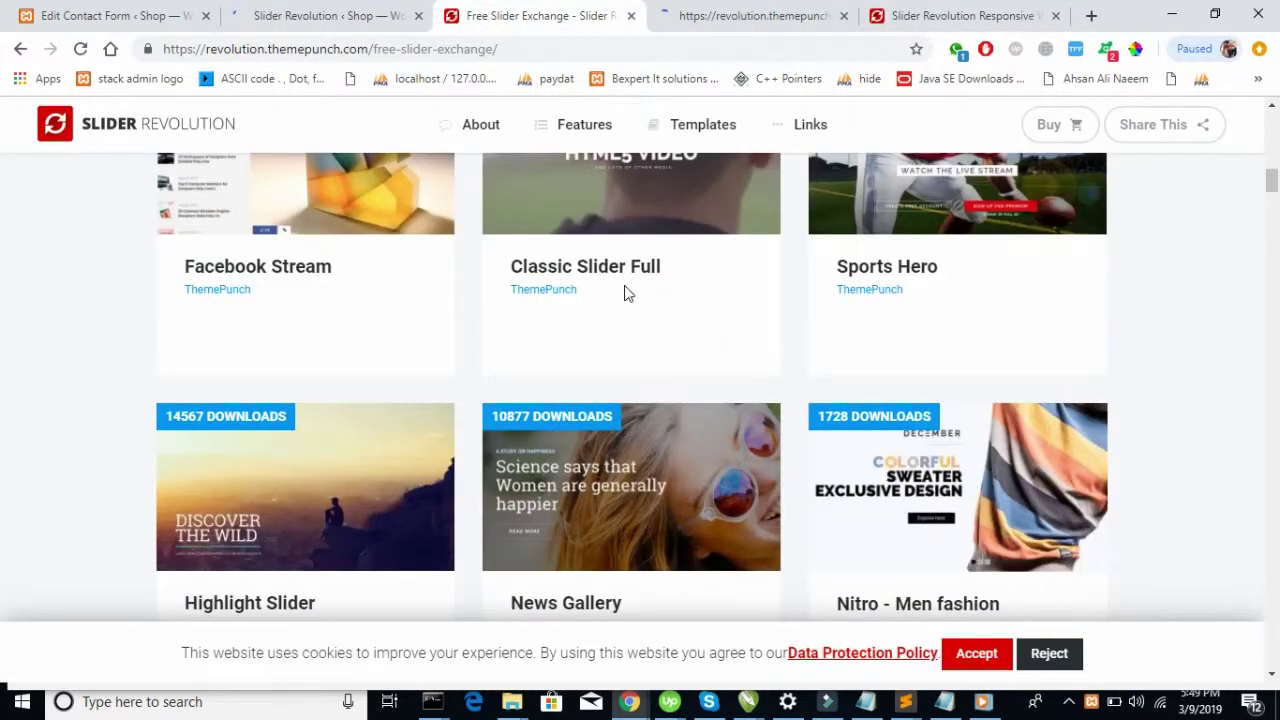
scroll(627, 292, "down", 3)
scroll(932, 427, "down", 1)
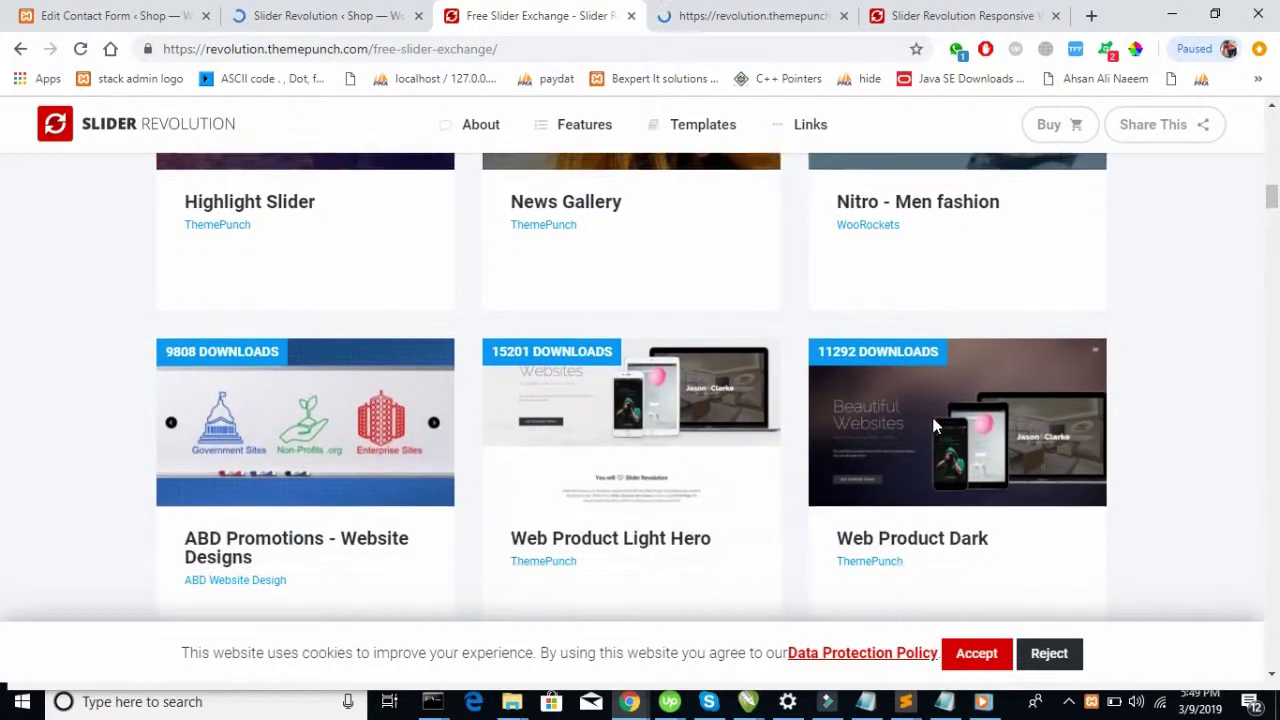
scroll(932, 427, "down", 5)
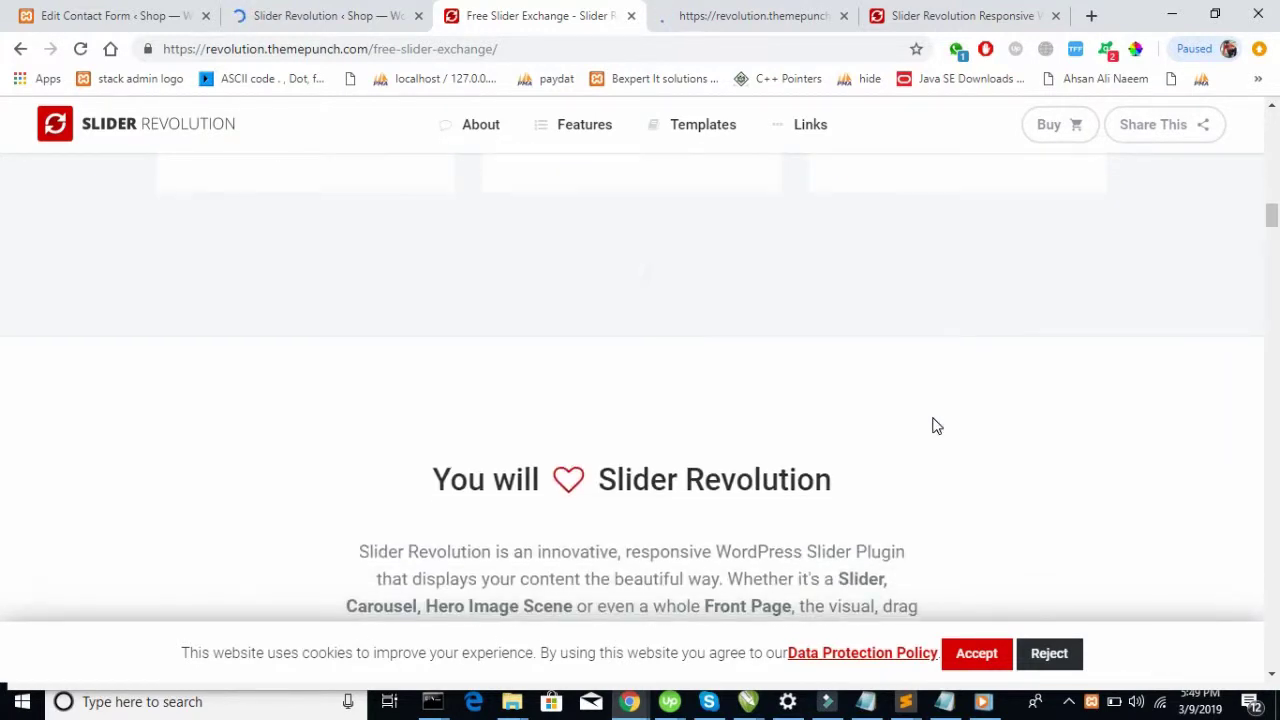
scroll(932, 420, "down", 4)
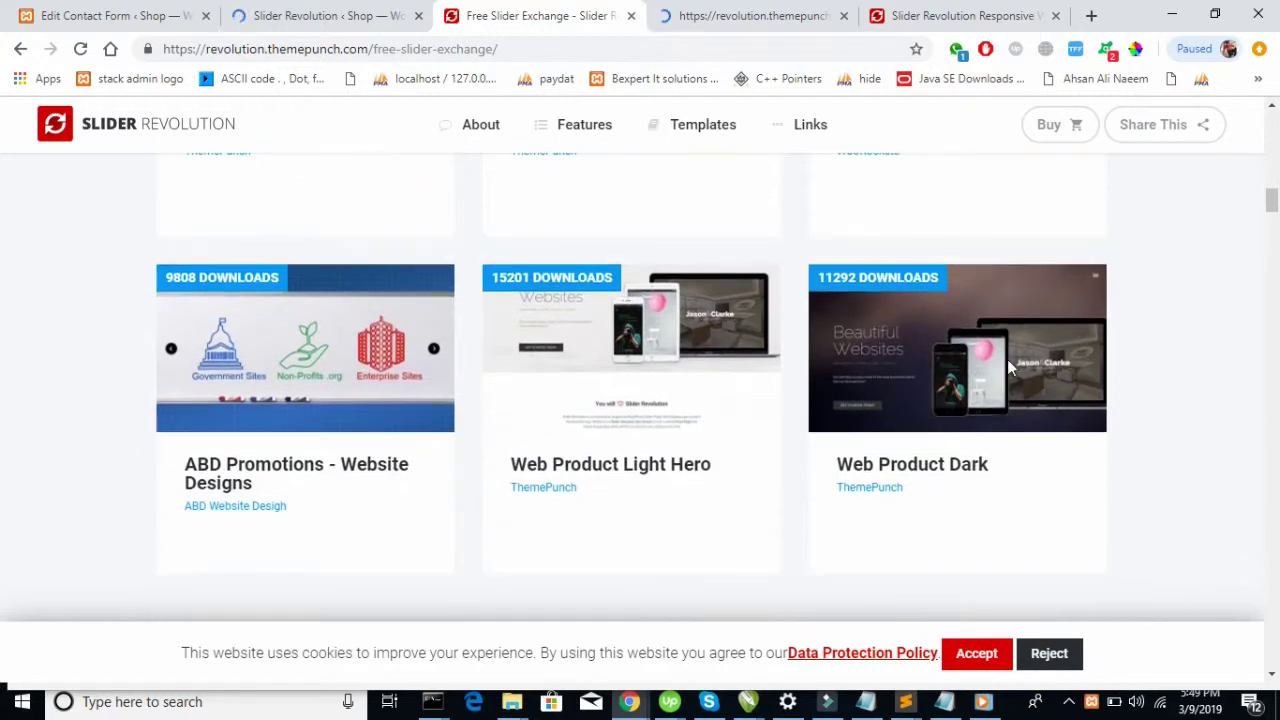
mouse_move(935, 350)
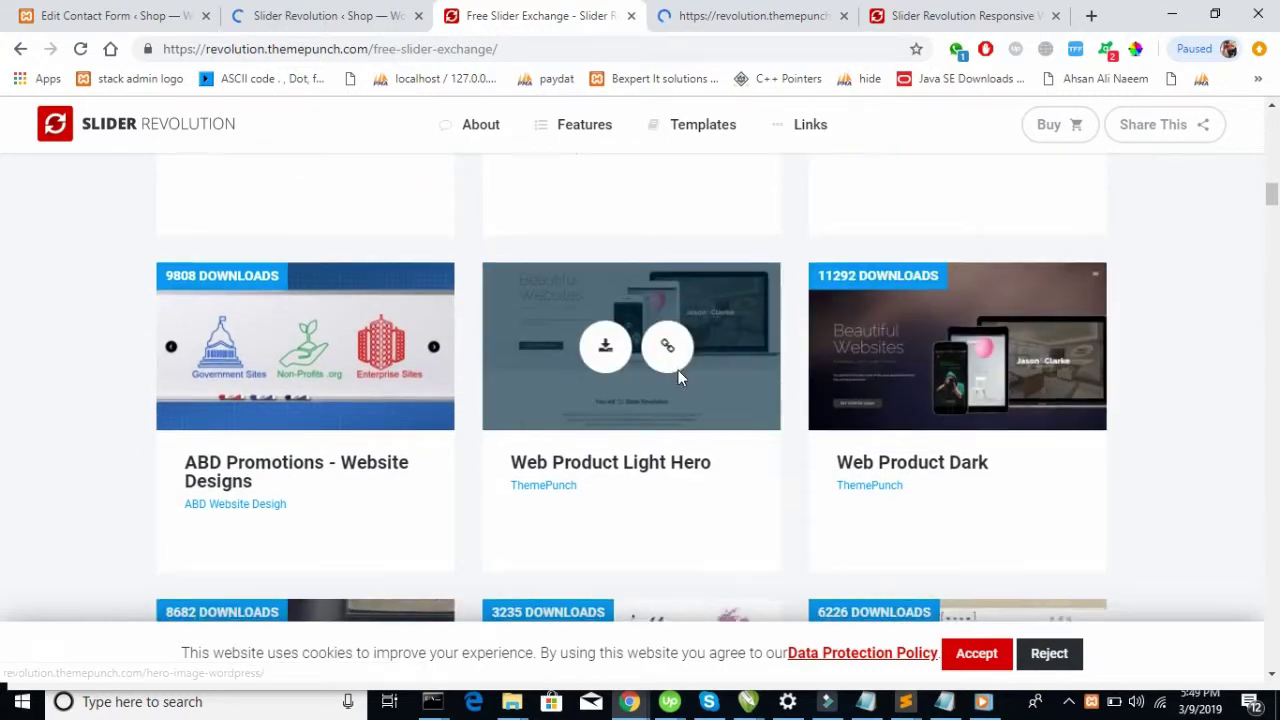
scroll(678, 372, "down", 3)
scroll(678, 378, "down", 1)
scroll(691, 449, "down", 3)
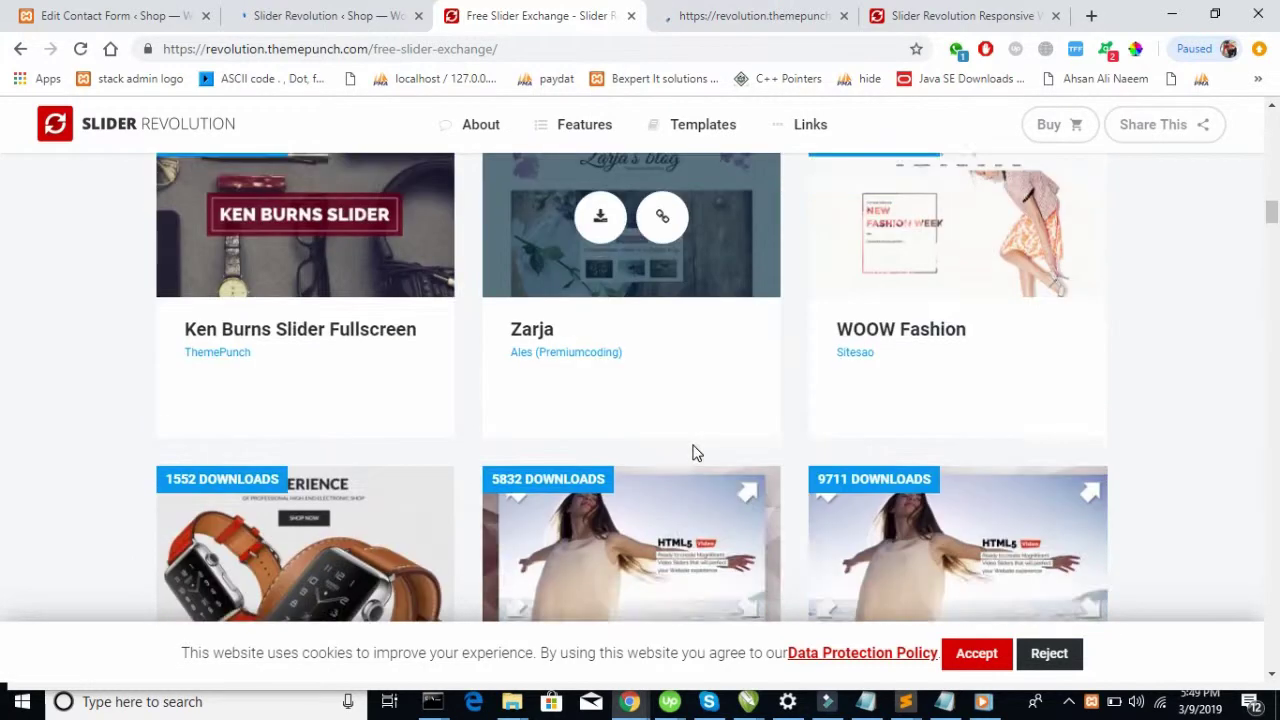
scroll(691, 449, "down", 1)
mouse_move(309, 381)
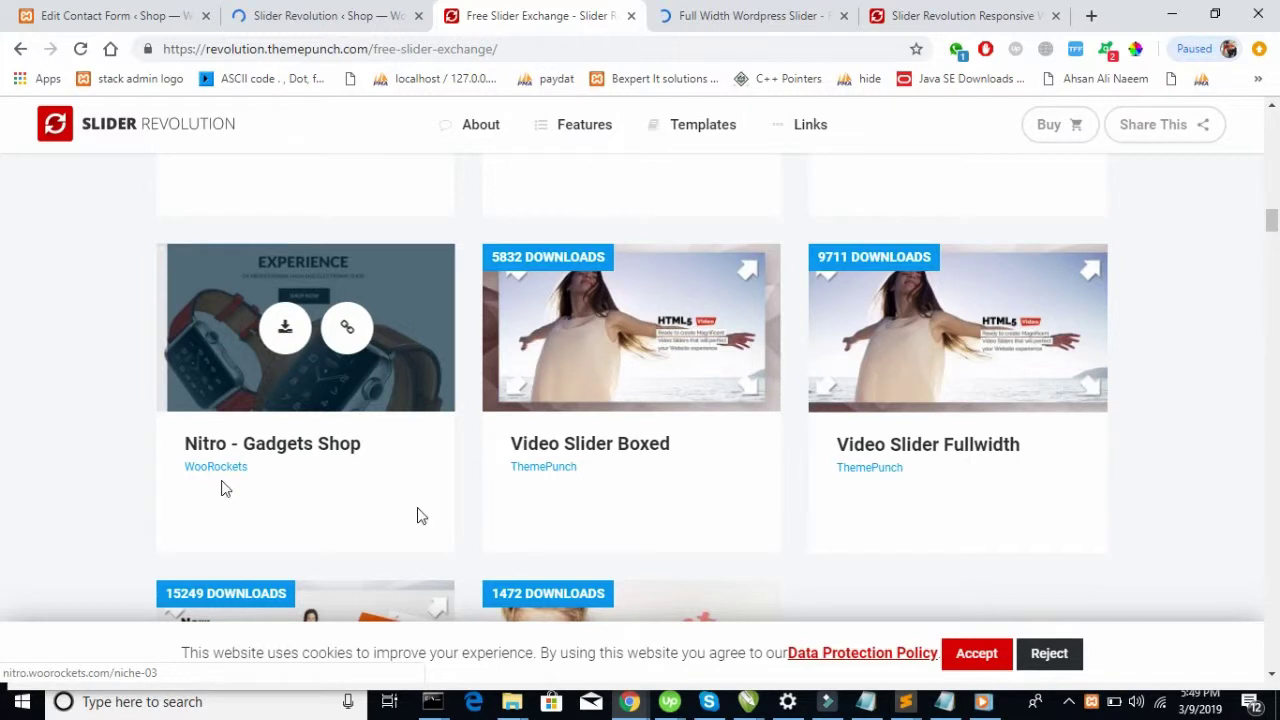
Step: Try to download the Nitro - Gadgets Shop template, then return to the Free Slider Exchange page
left_click(287, 345)
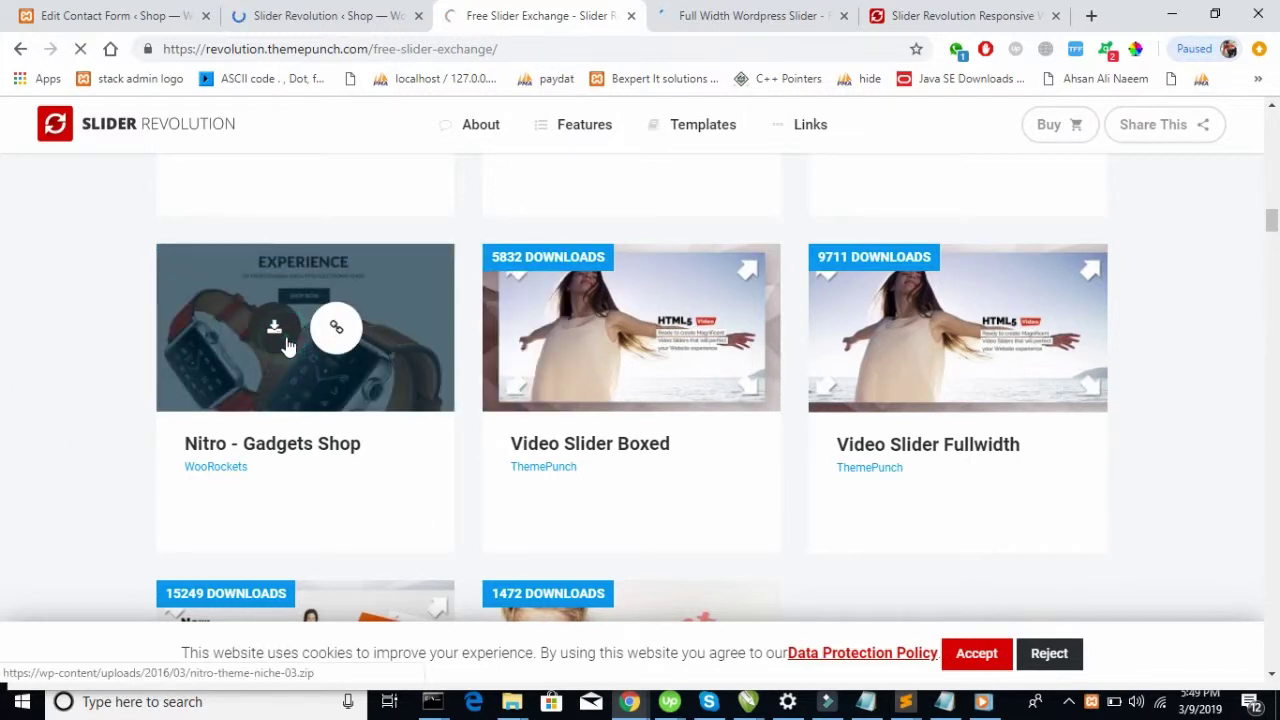
left_click(743, 18)
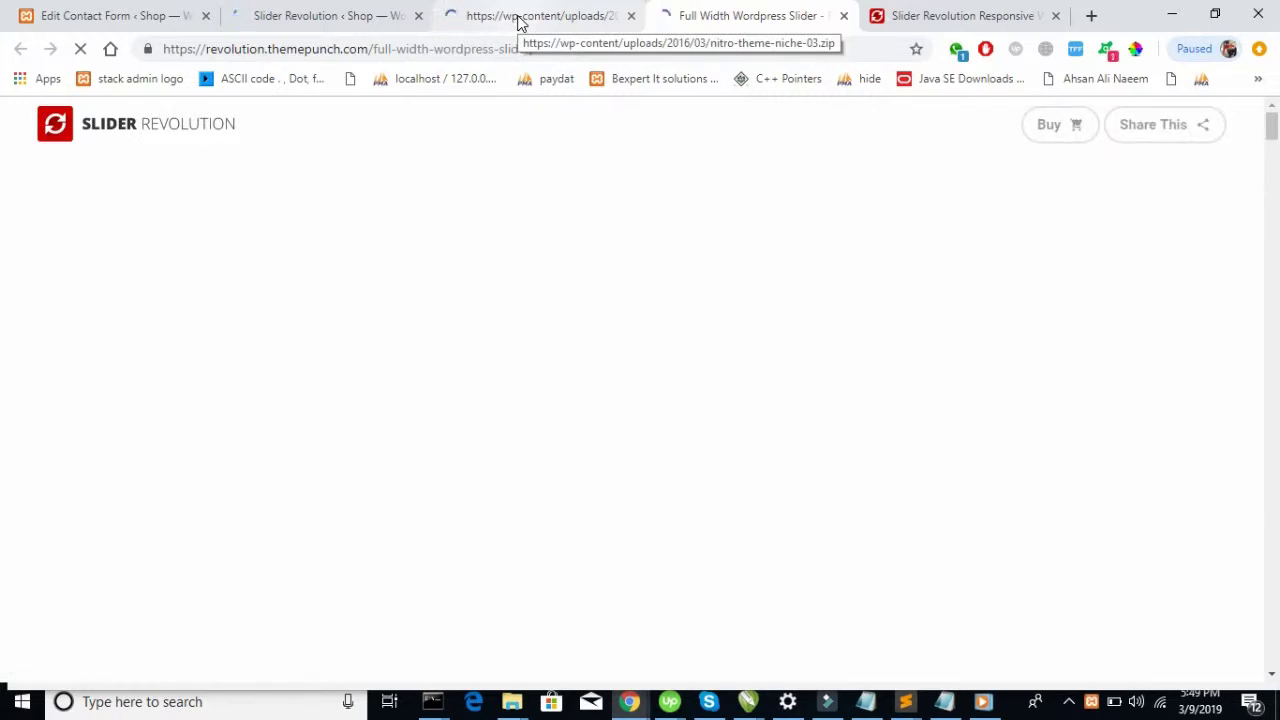
left_click(519, 16)
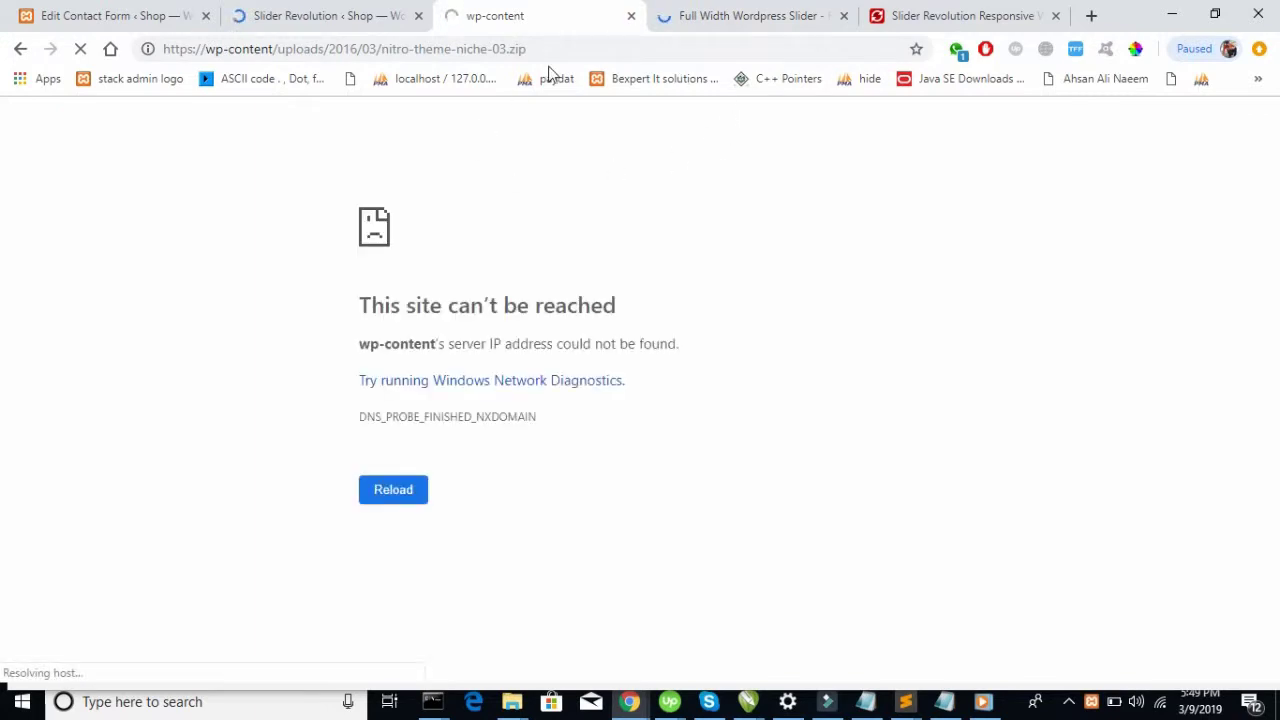
left_click(21, 50)
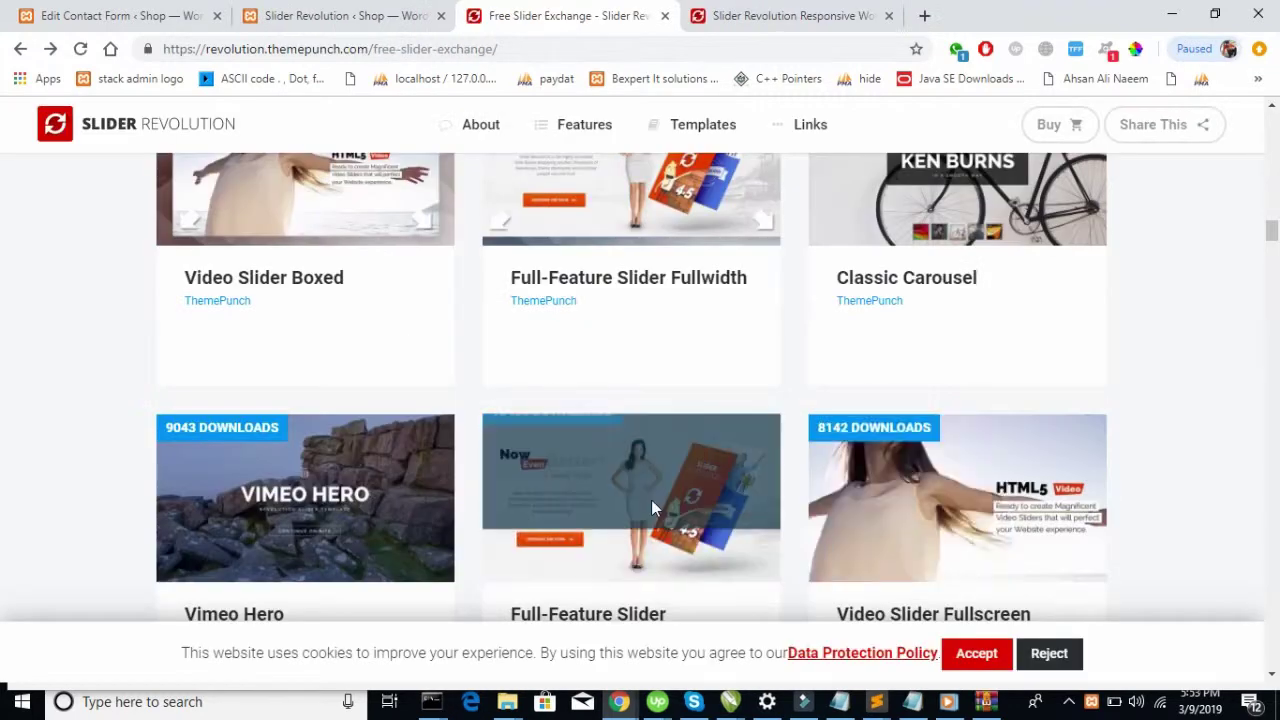
Step: Download the Full-Feature Slider Fullscreen template from the exchange and minimize the archive window that opens
scroll(651, 500, "down", 1)
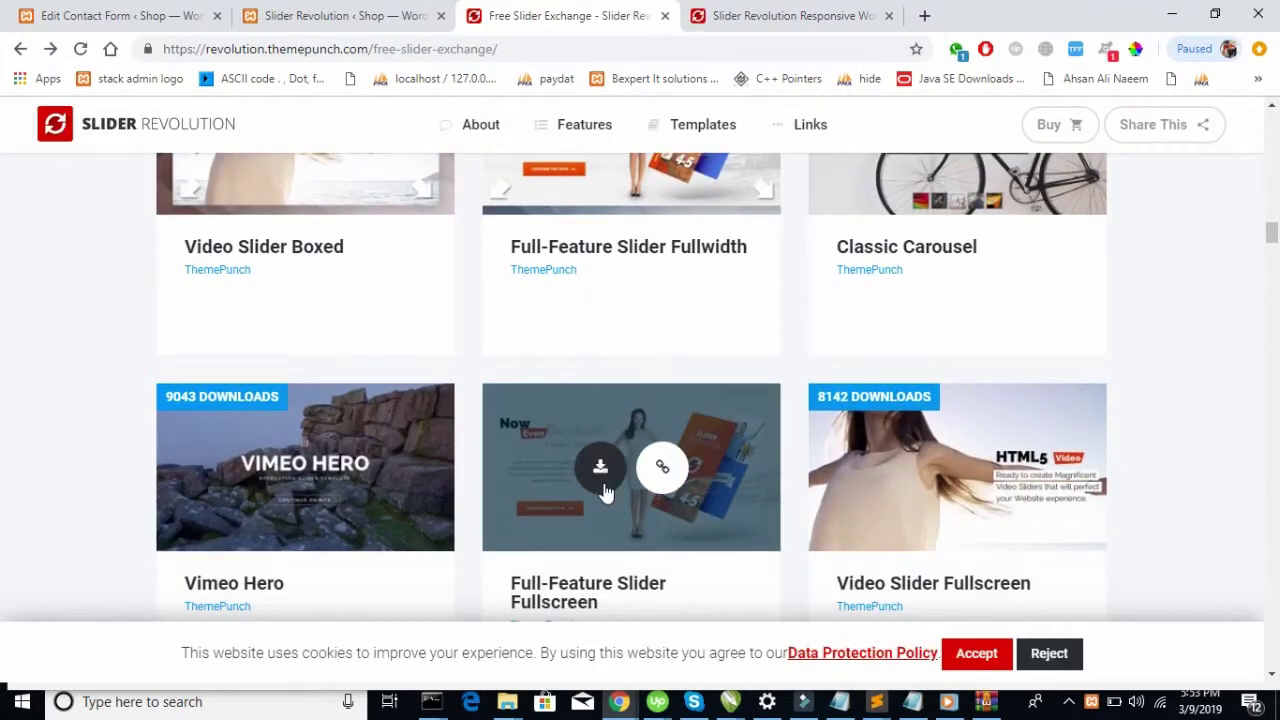
left_click(603, 489)
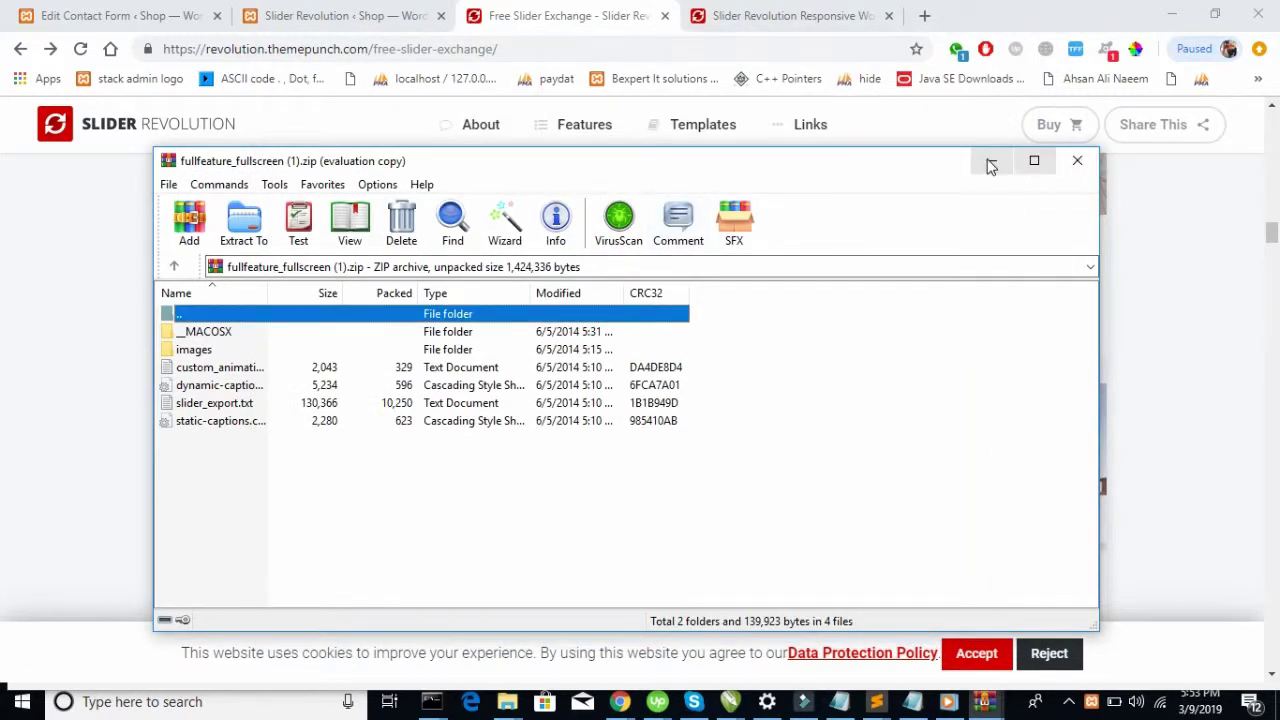
left_click(988, 161)
Step: Return to the shop site's Slider Revolution page and start importing a slider
left_click(88, 20)
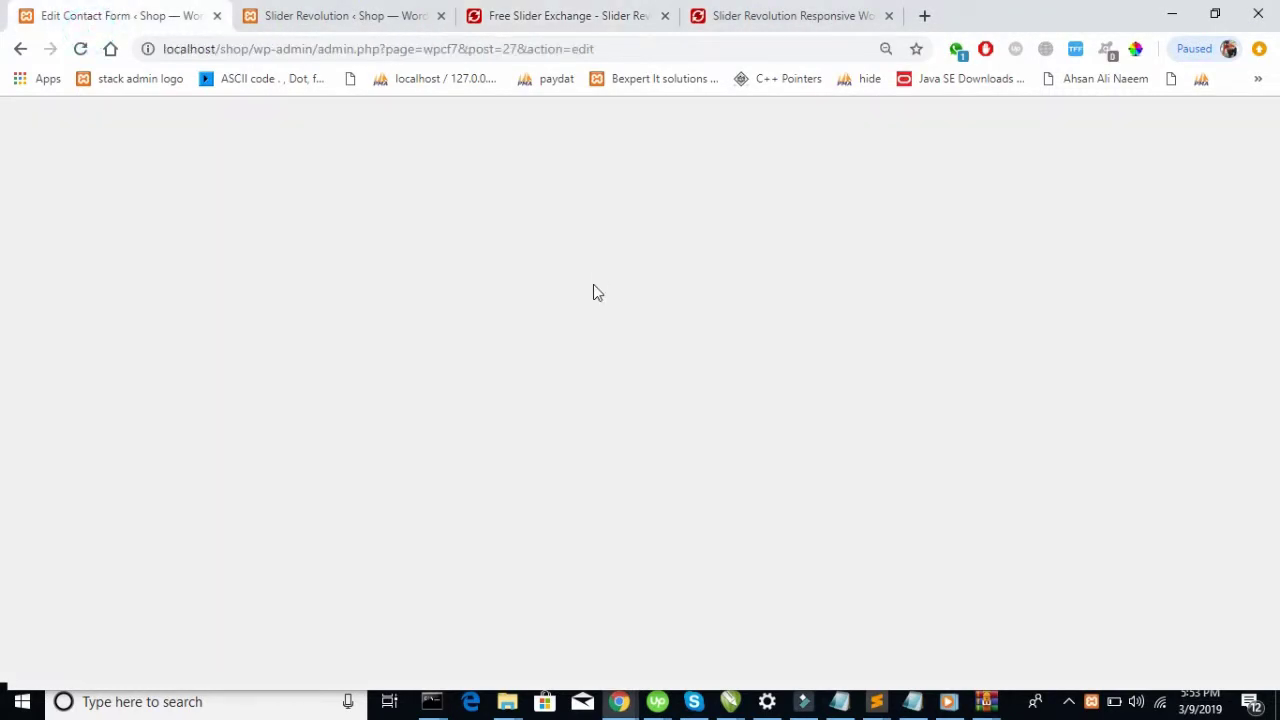
left_click(314, 22)
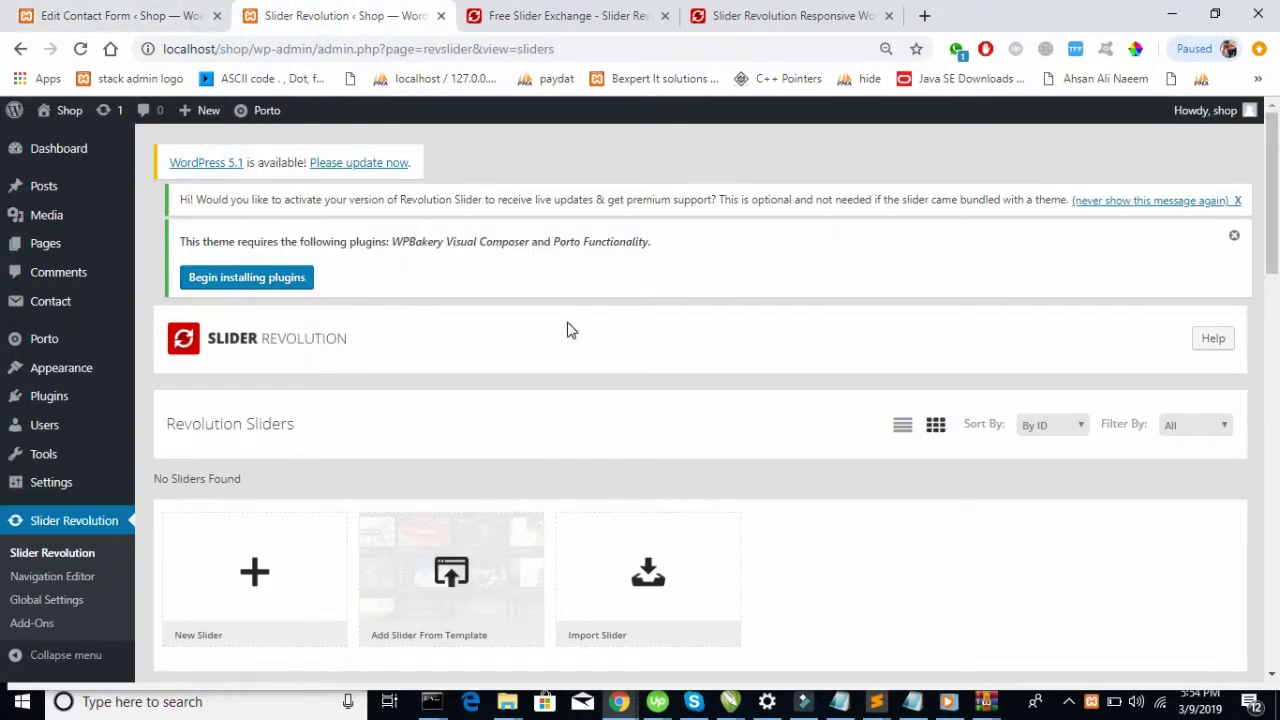
scroll(567, 325, "down", 1)
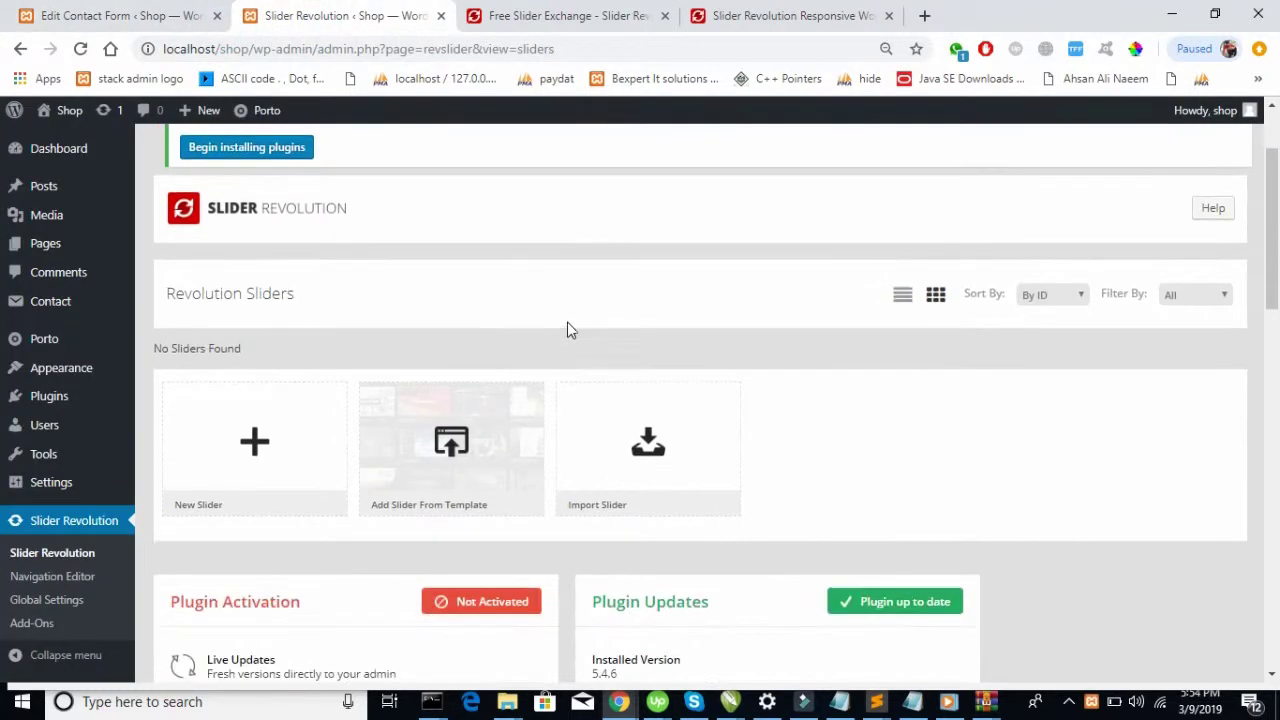
left_click(634, 456)
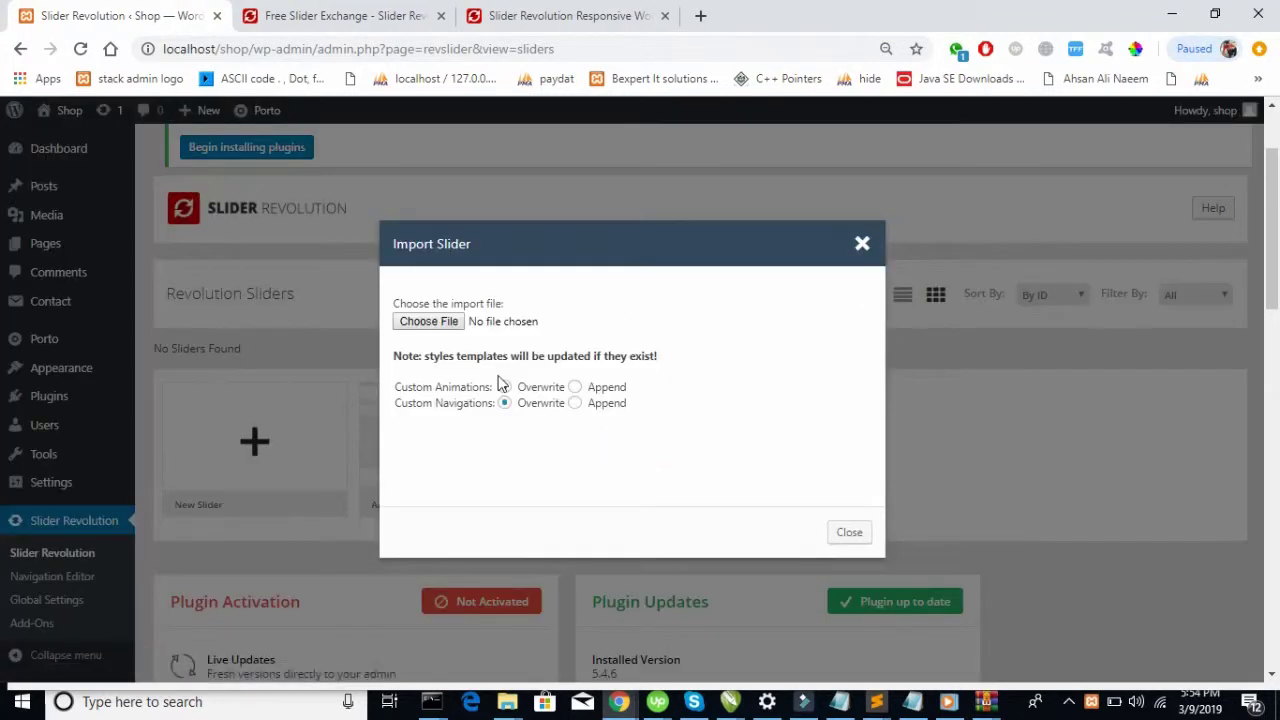
Step: Choose fullfeature_fullscreen.zip from the Downloads folder as the slider import file
left_click(437, 330)
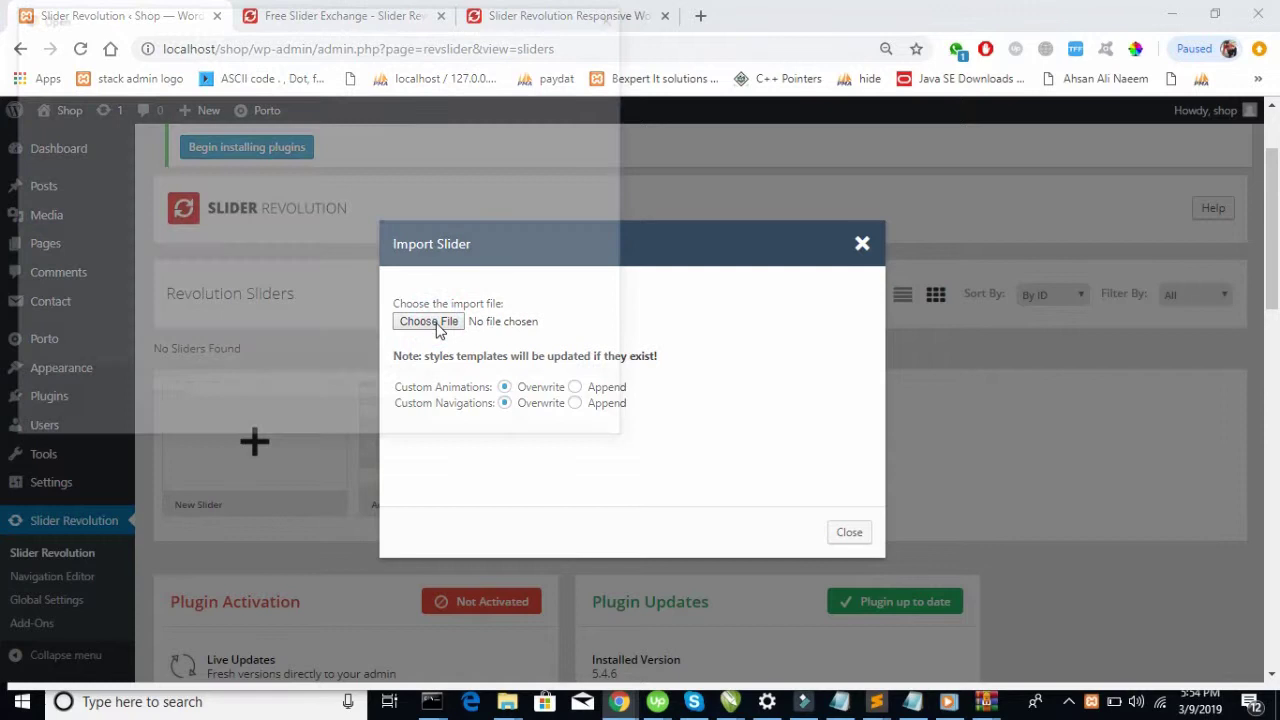
left_click(68, 201)
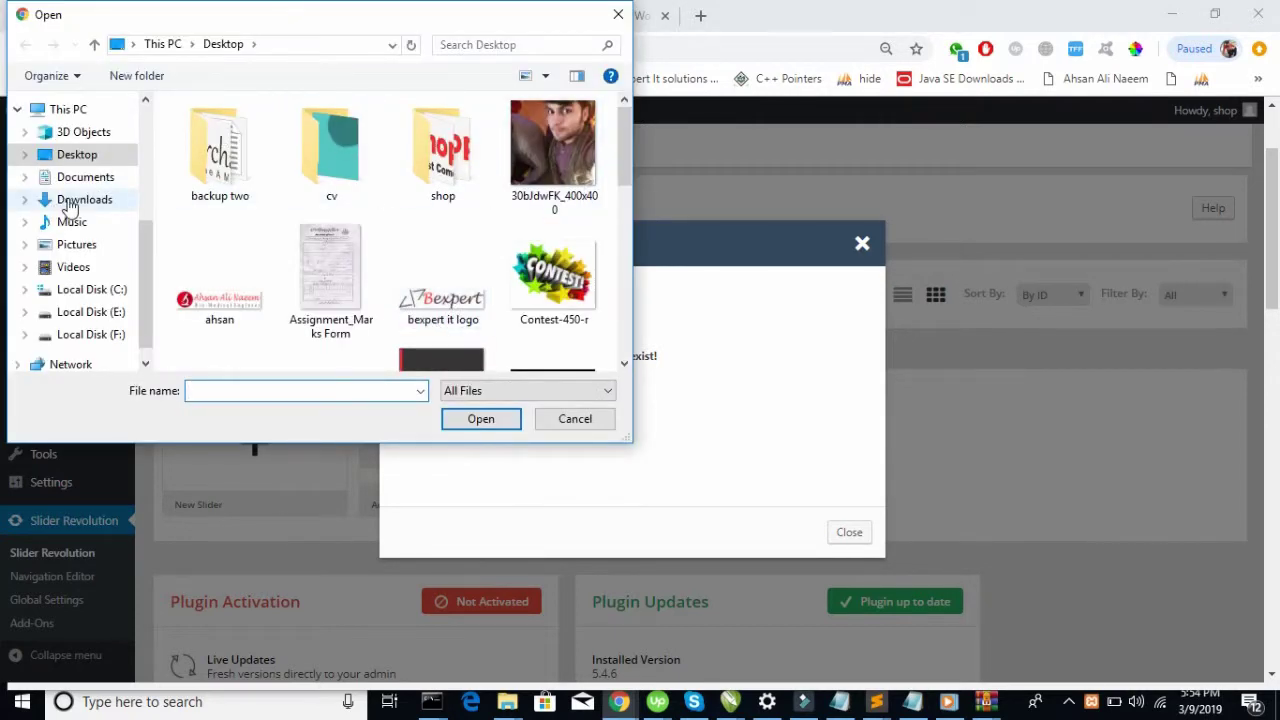
left_click(347, 154)
key("Down")
key("Right")
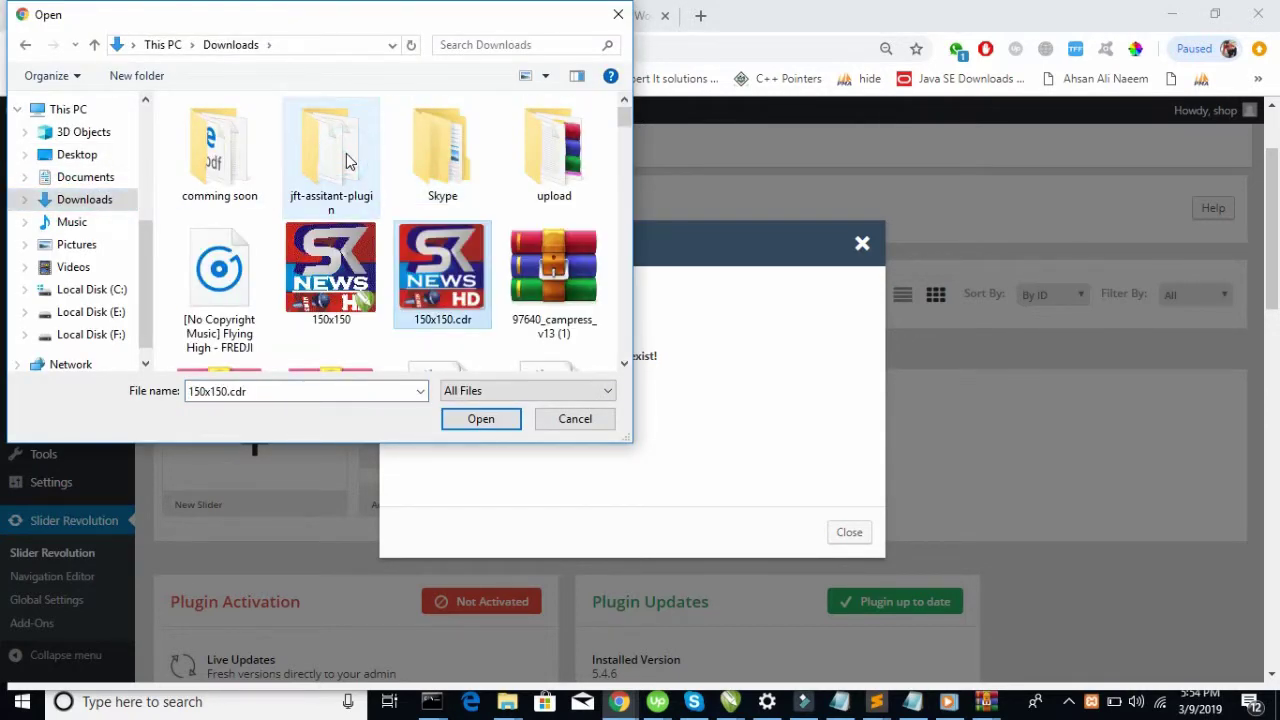
key("f")
key("f")
key("f")
key("f")
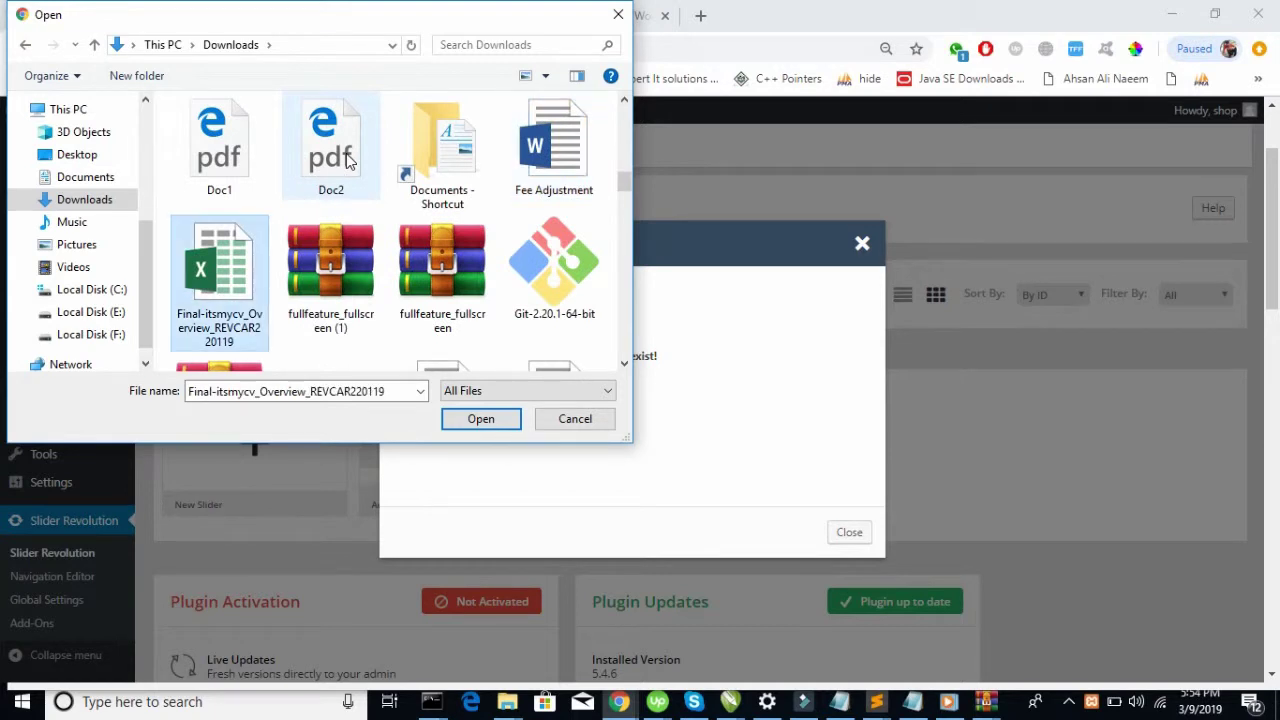
key("Return")
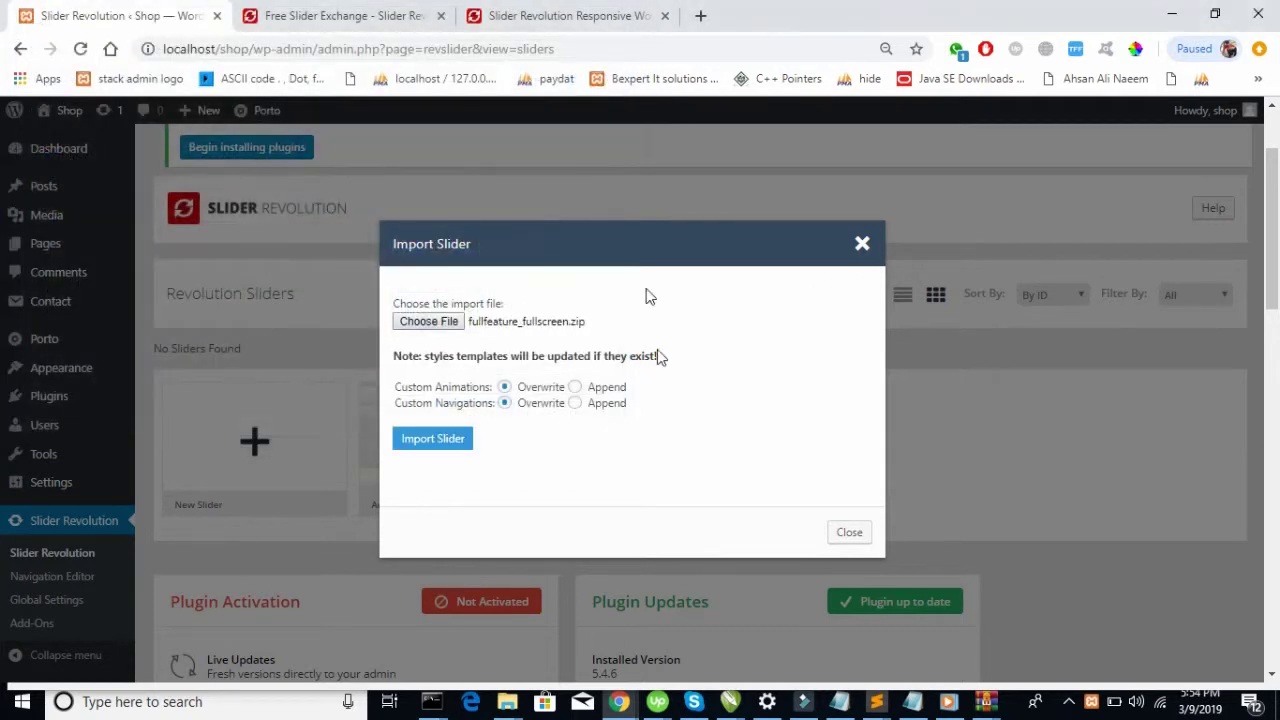
Step: Set Custom Animations and Custom Navigations to Append and import the slider
left_click(606, 389)
left_click(577, 388)
left_click(577, 405)
left_click(451, 440)
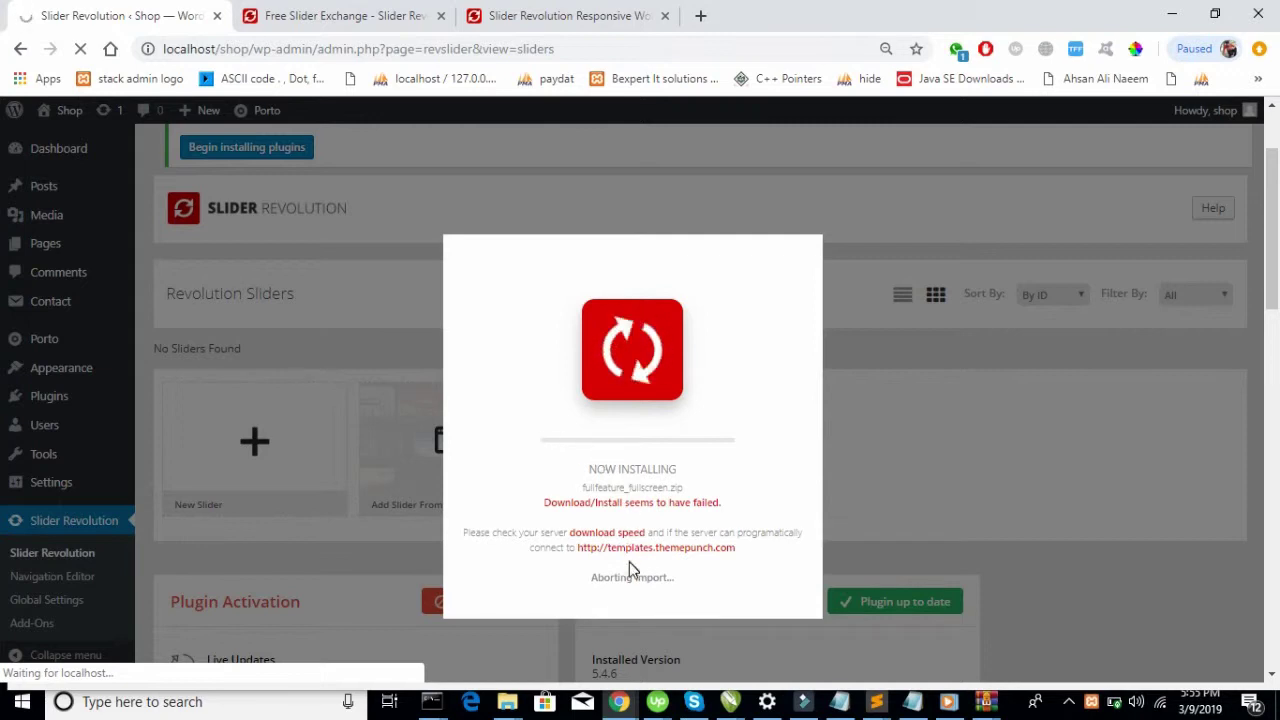
Step: Check the import status message and reload the Slider Revolution page
left_click_drag(588, 580, 686, 580)
left_click(686, 580)
left_click(595, 506)
left_click(660, 514)
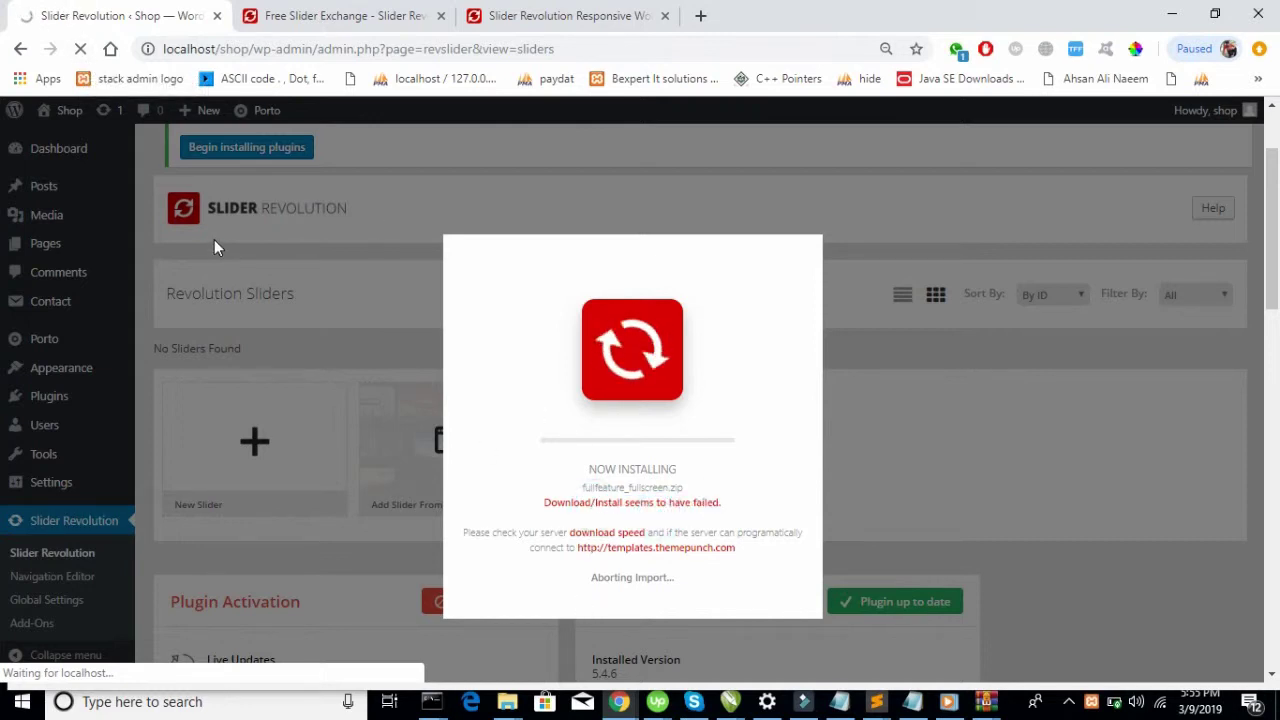
left_click(80, 56)
left_click(80, 56)
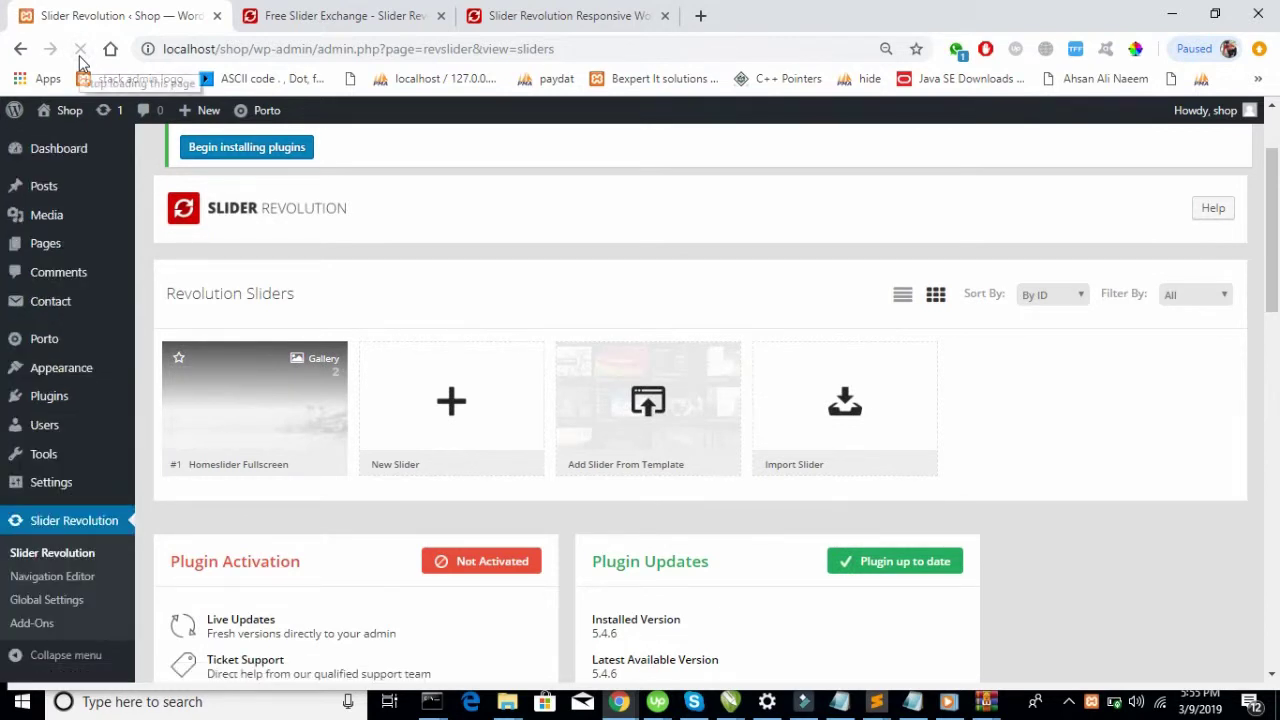
Step: Show the Homeslider Fullscreen slider's options and open the slider in the slide editor
mouse_move(277, 386)
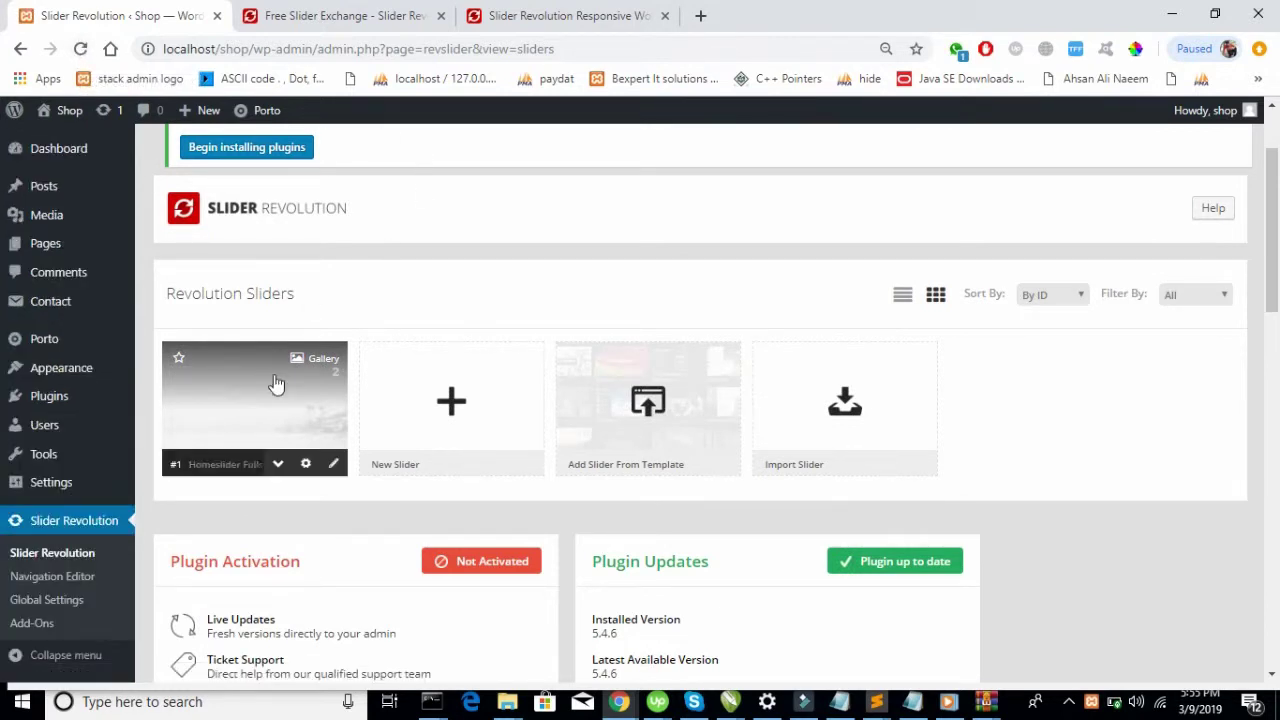
left_click(277, 466)
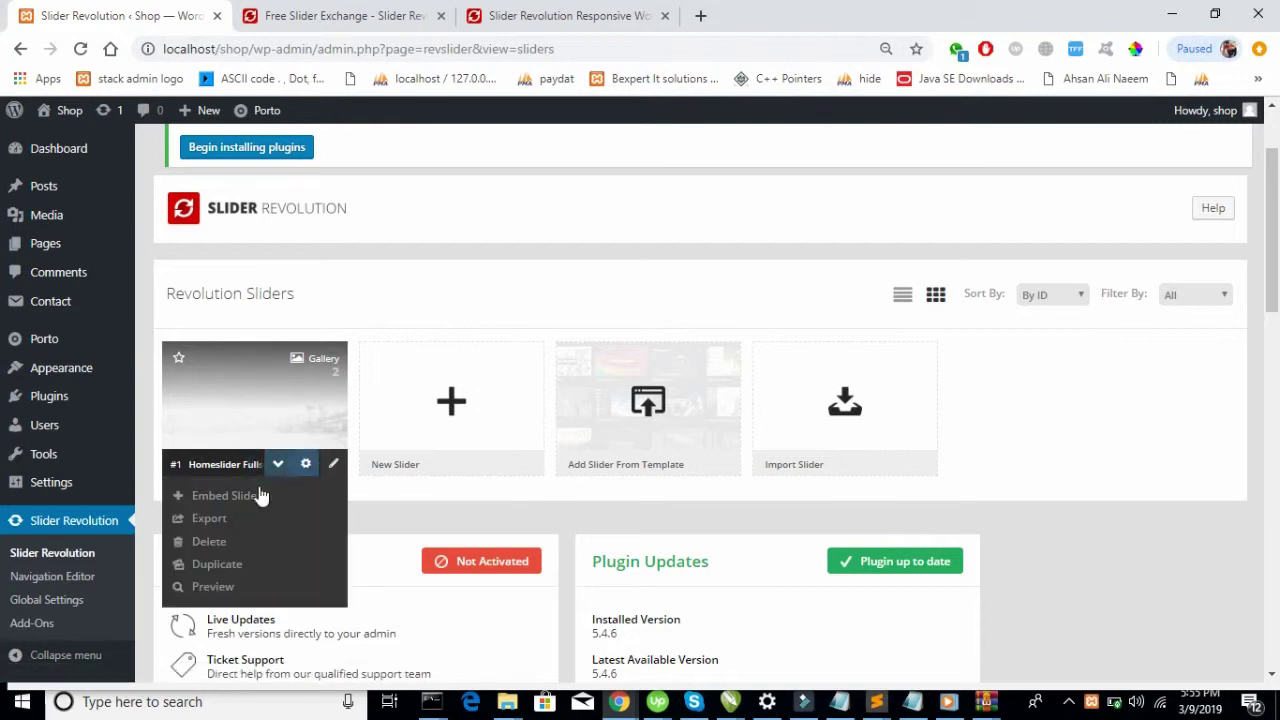
left_click(235, 417)
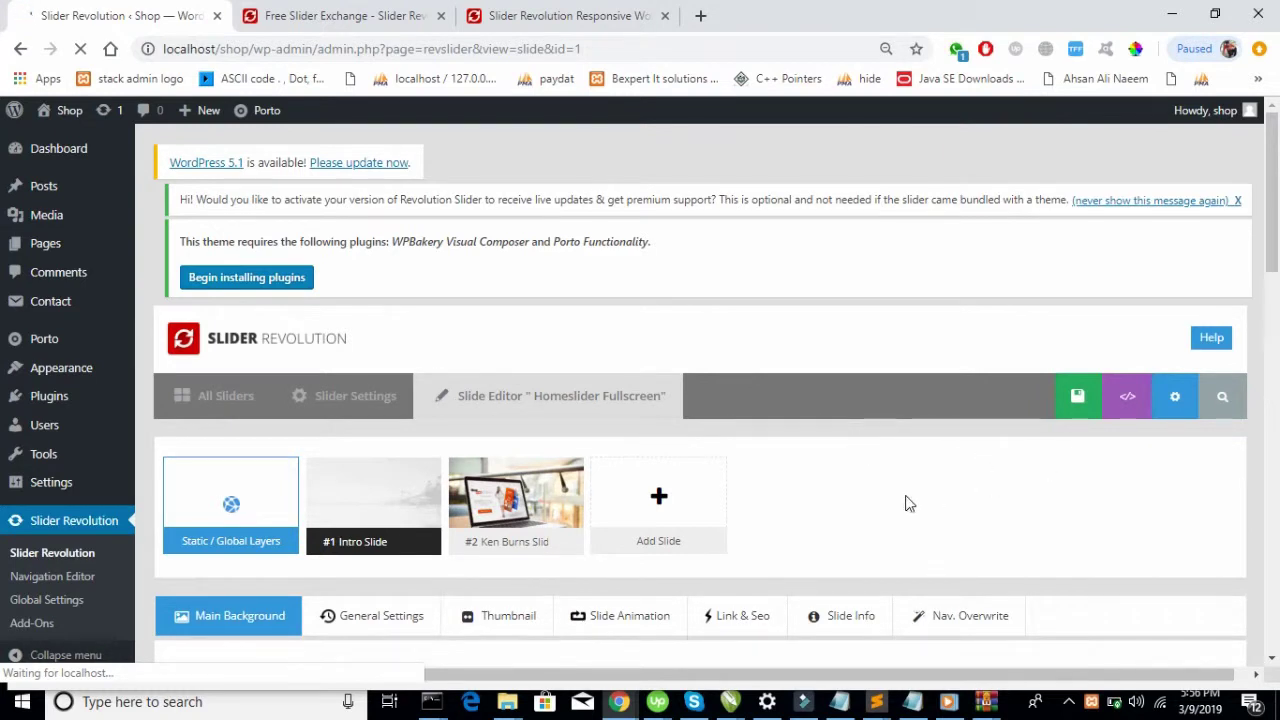
Step: Look through the Homeslider Fullscreen slide editor, including the background source settings, layer canvas and animation timeline
scroll(908, 503, "down", 3)
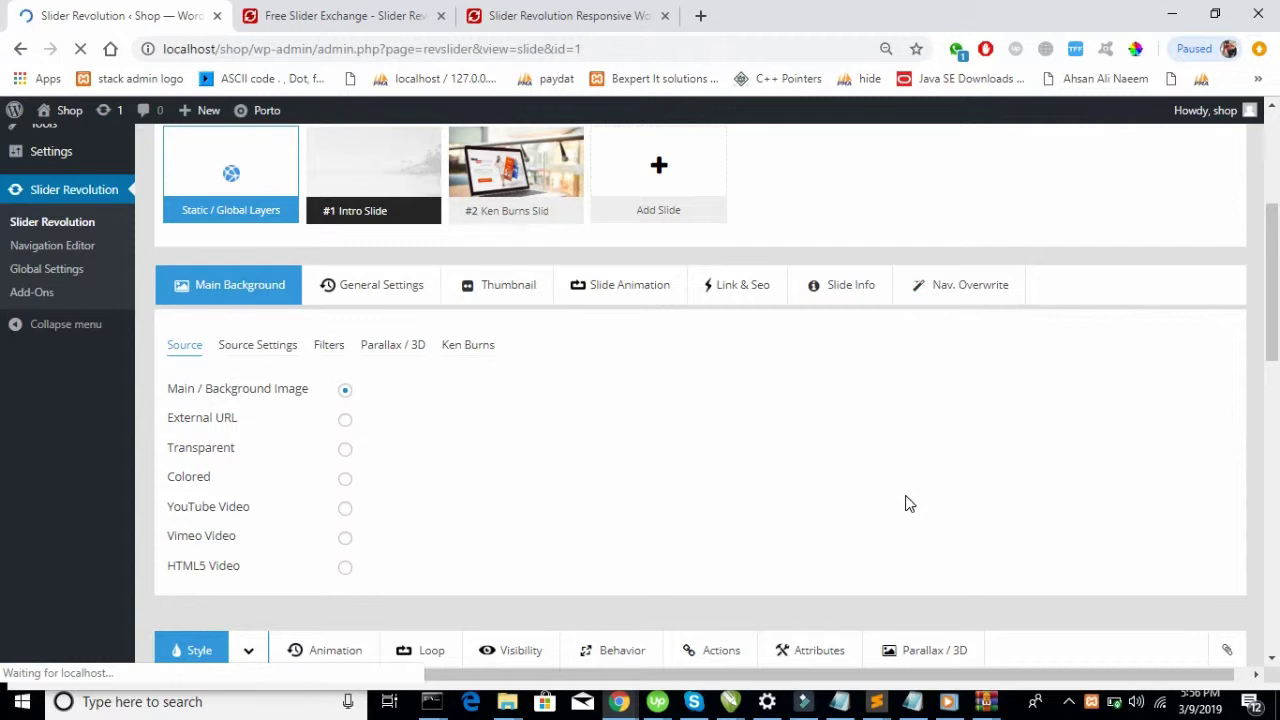
scroll(908, 503, "down", 5)
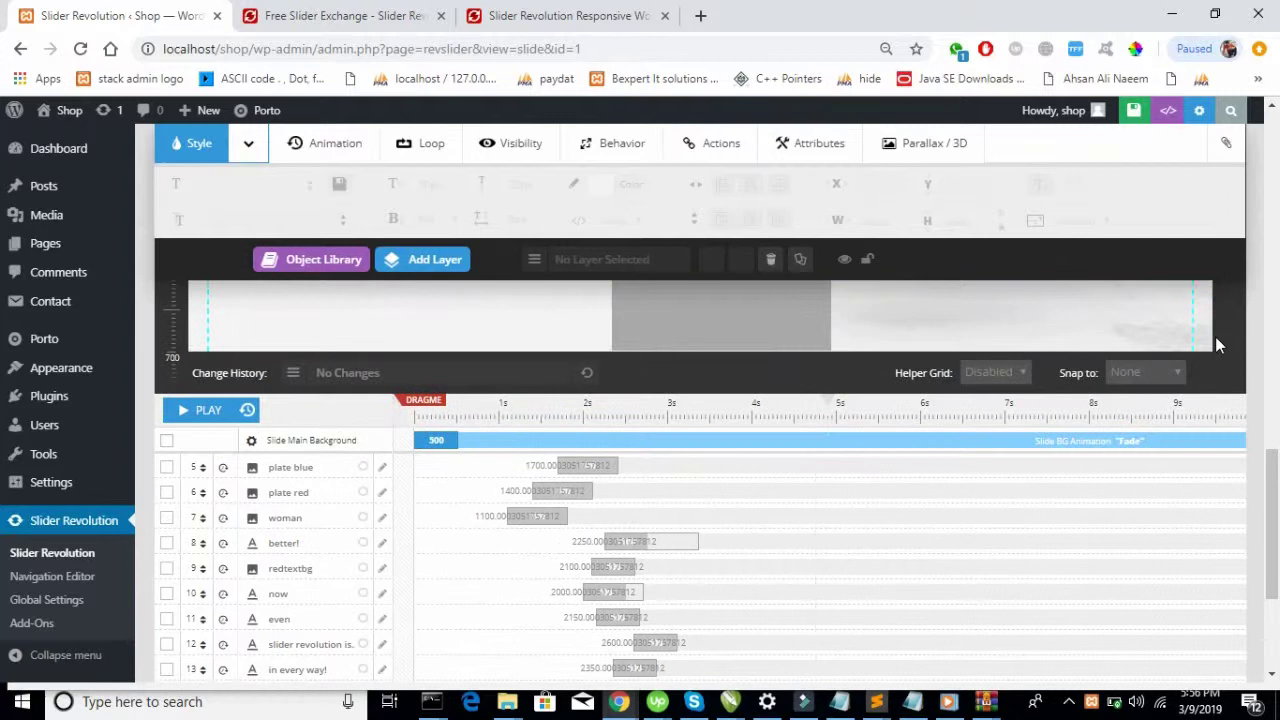
scroll(1218, 333, "up", 5)
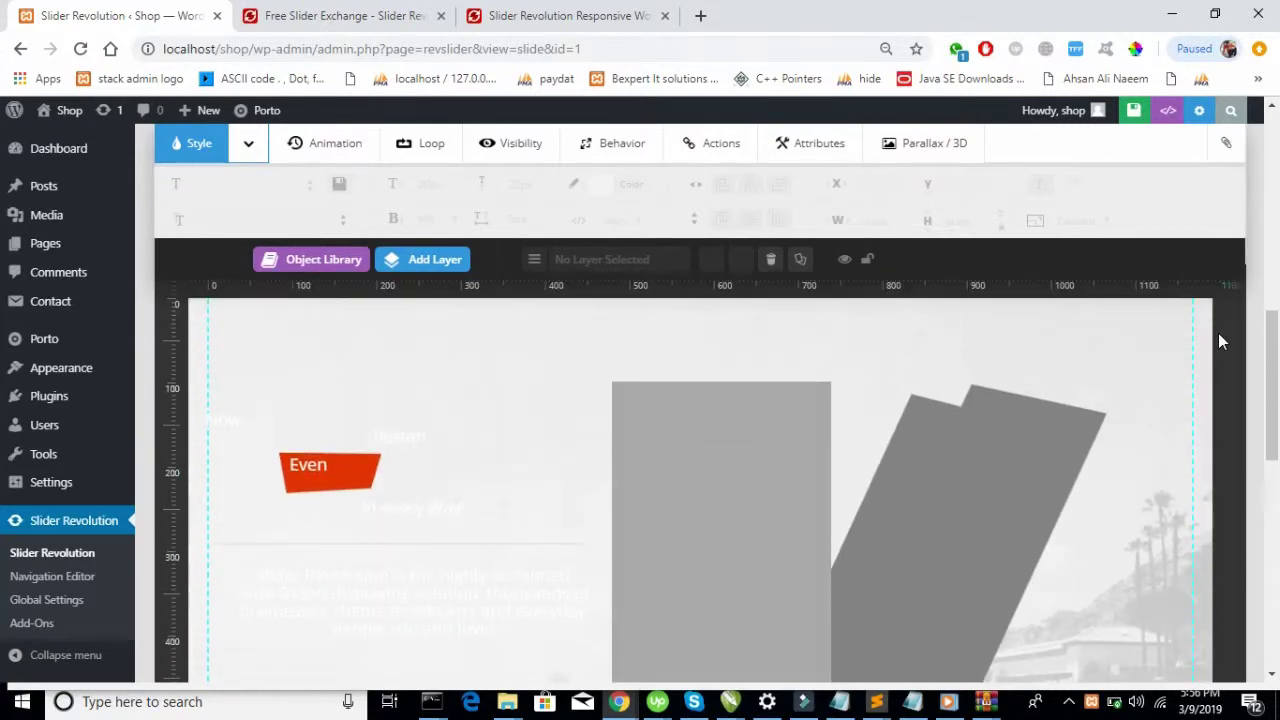
scroll(1190, 440, "down", 2)
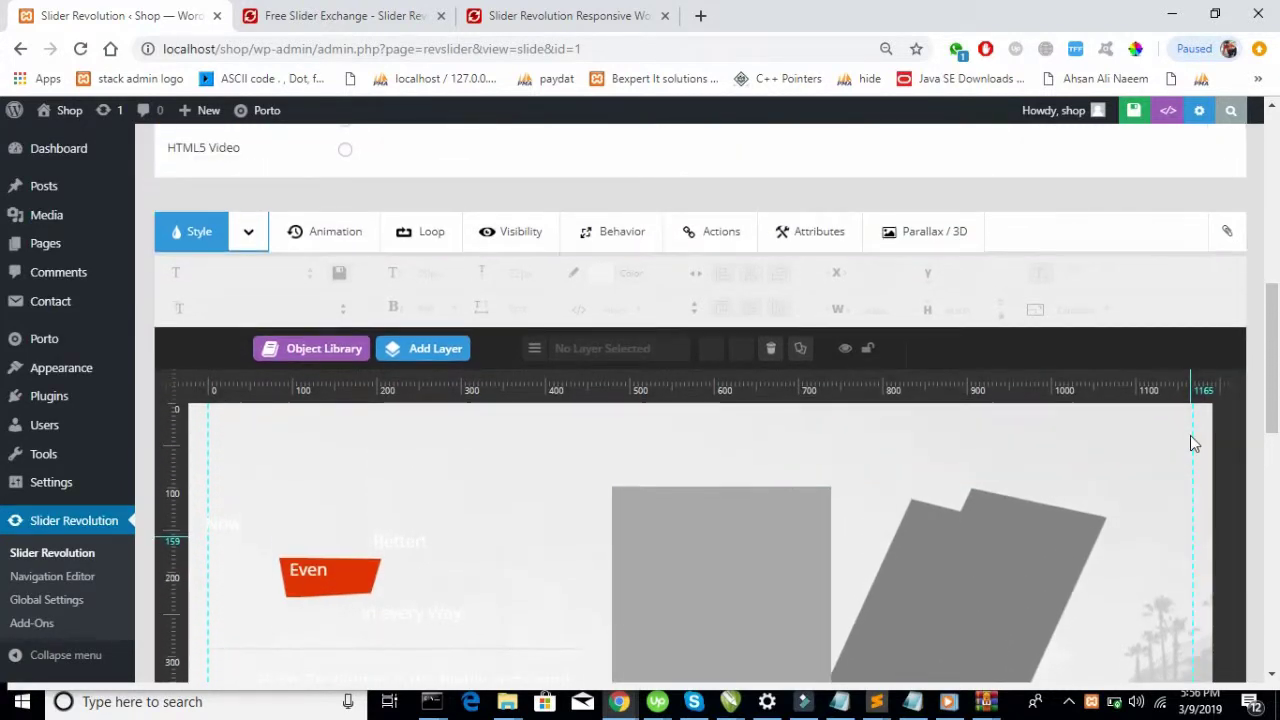
scroll(1190, 440, "down", 2)
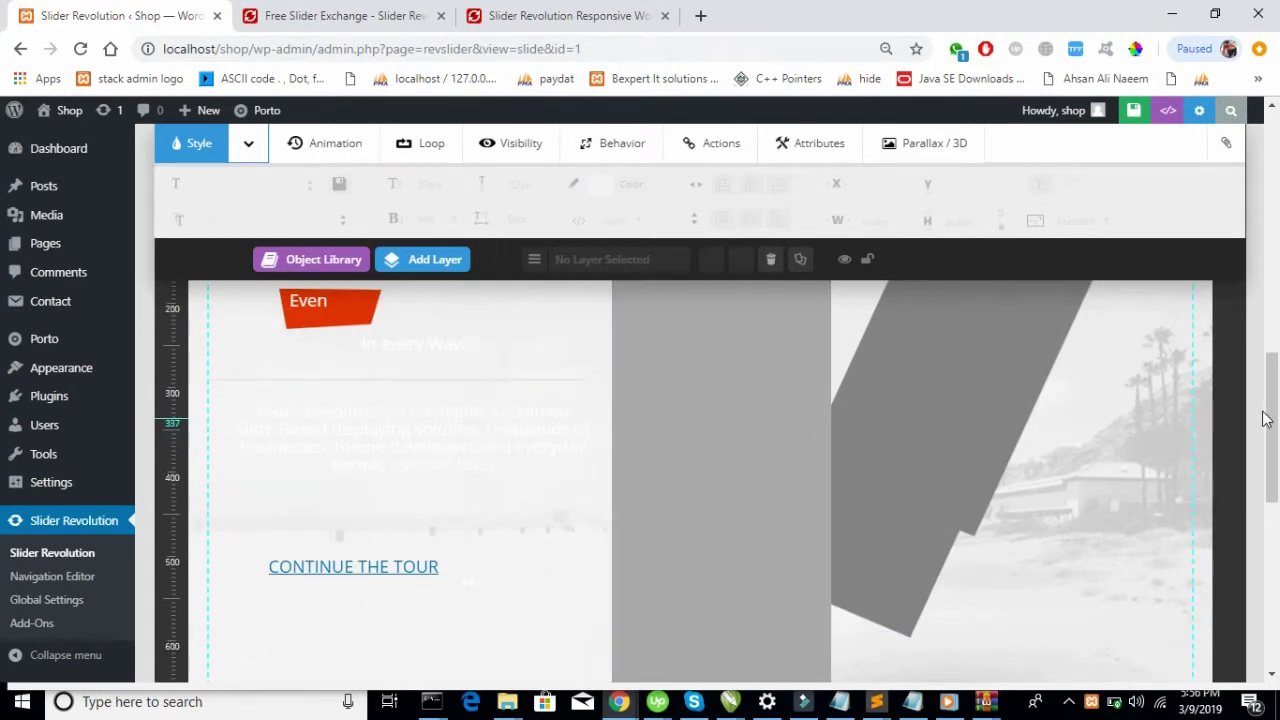
scroll(1265, 418, "up", 3)
scroll(1265, 418, "up", 2)
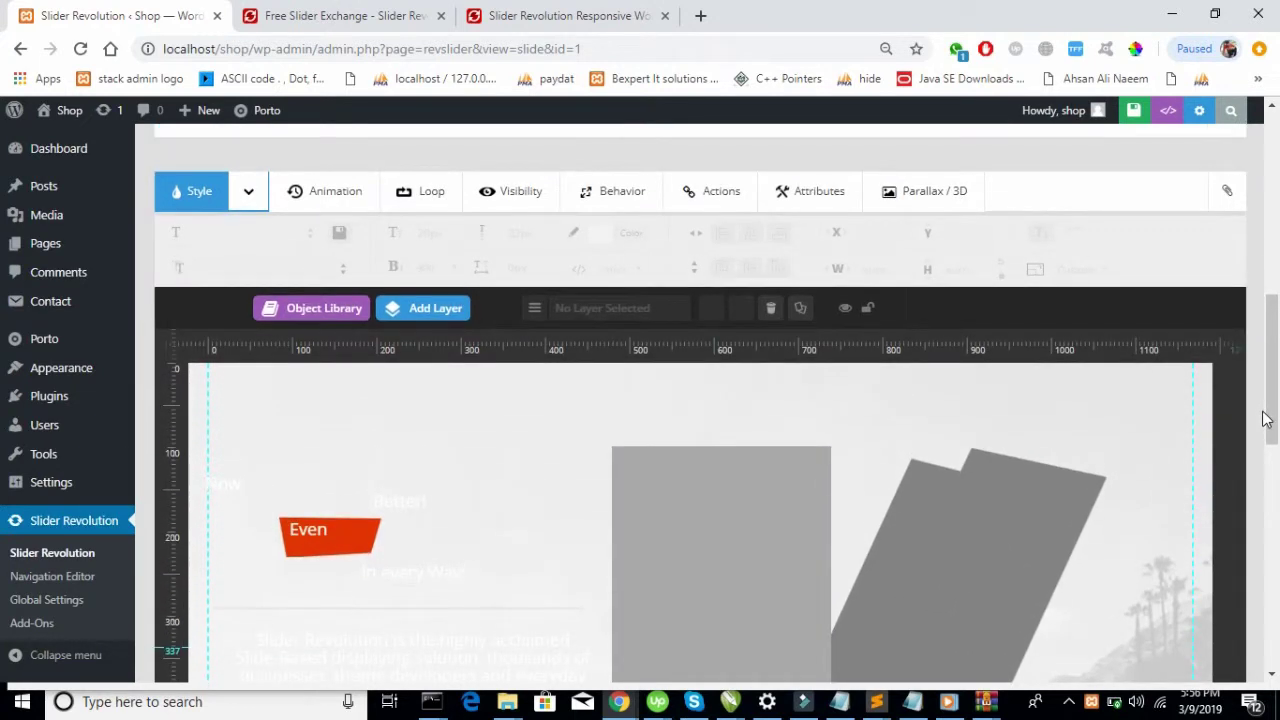
scroll(1265, 418, "down", 4)
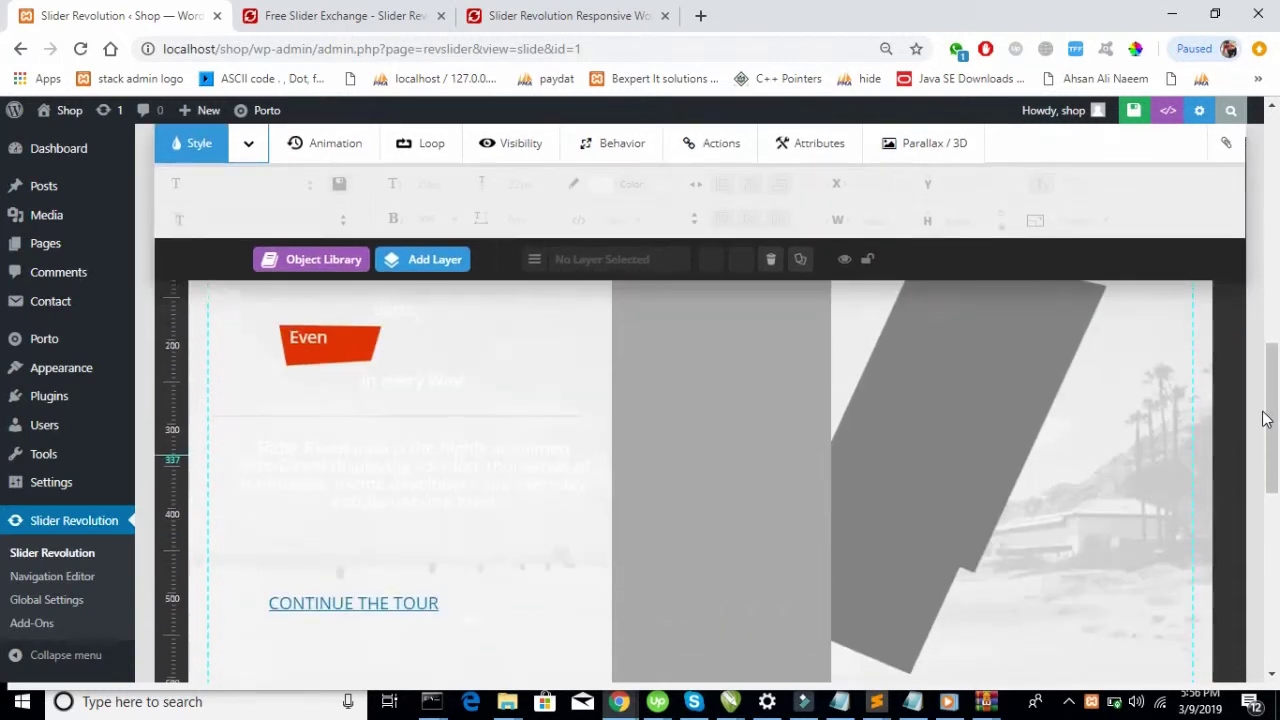
scroll(1265, 418, "up", 7)
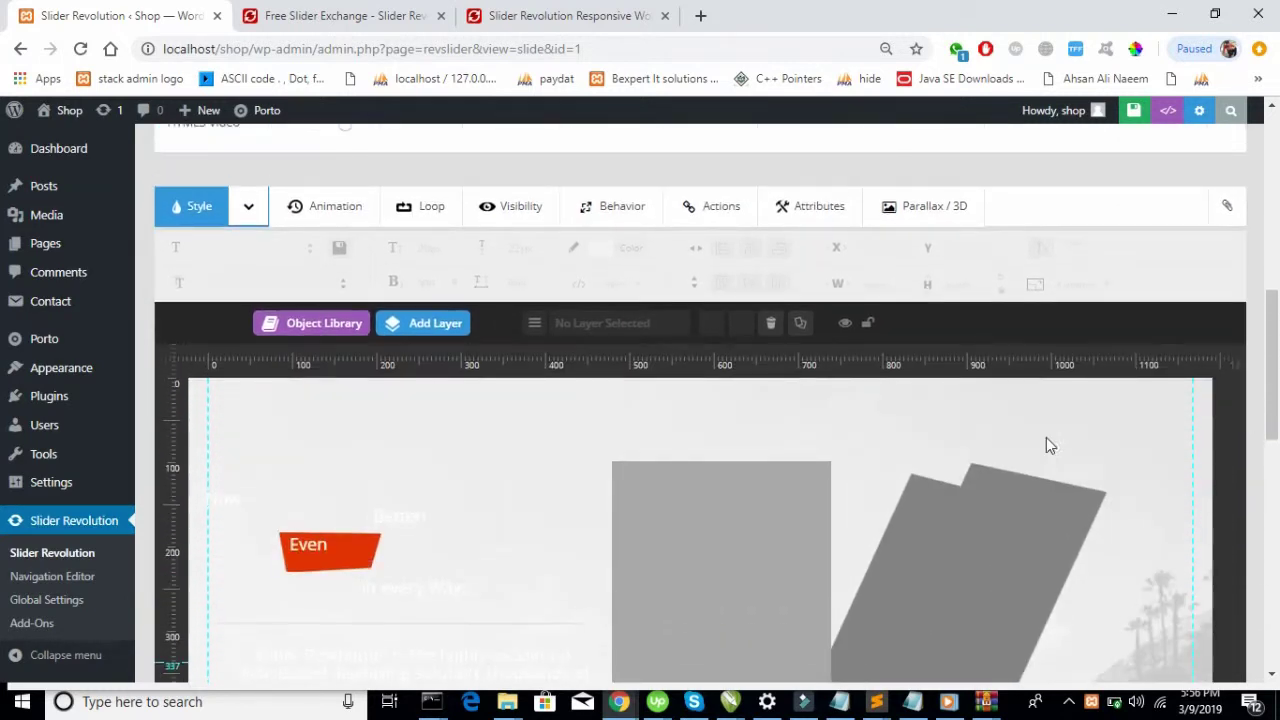
scroll(1077, 441, "down", 2)
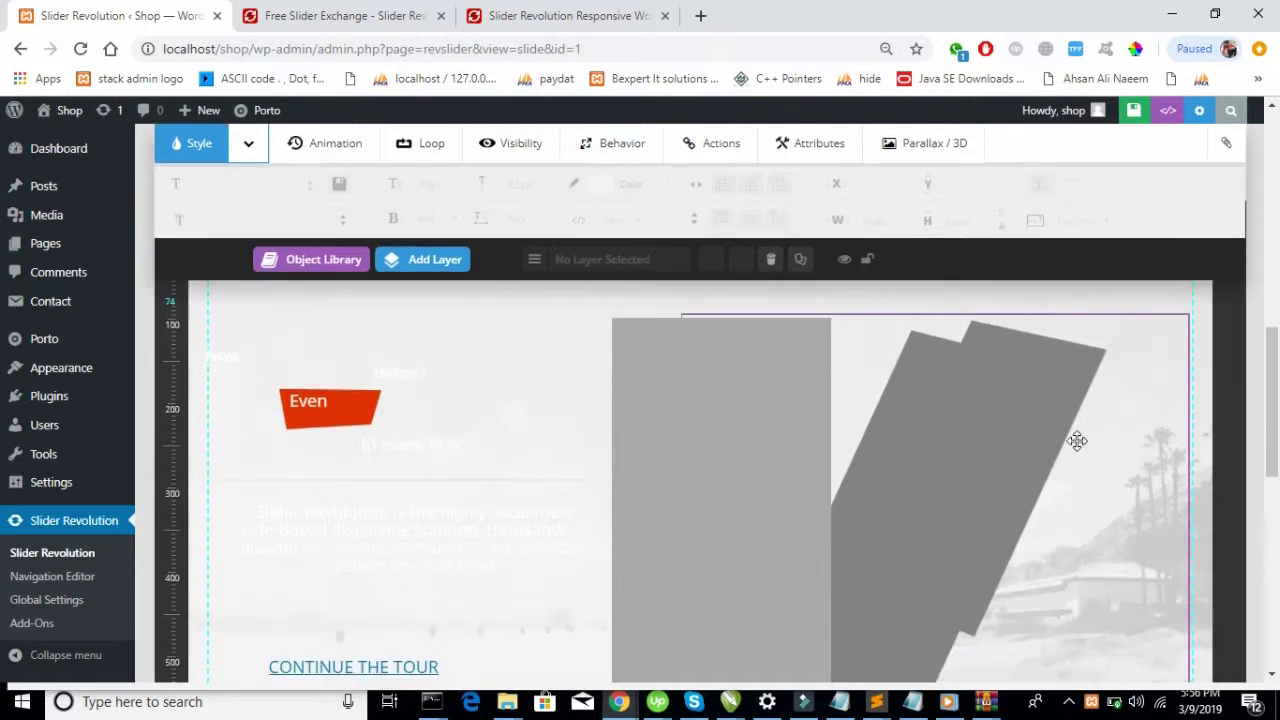
scroll(506, 526, "down", 2)
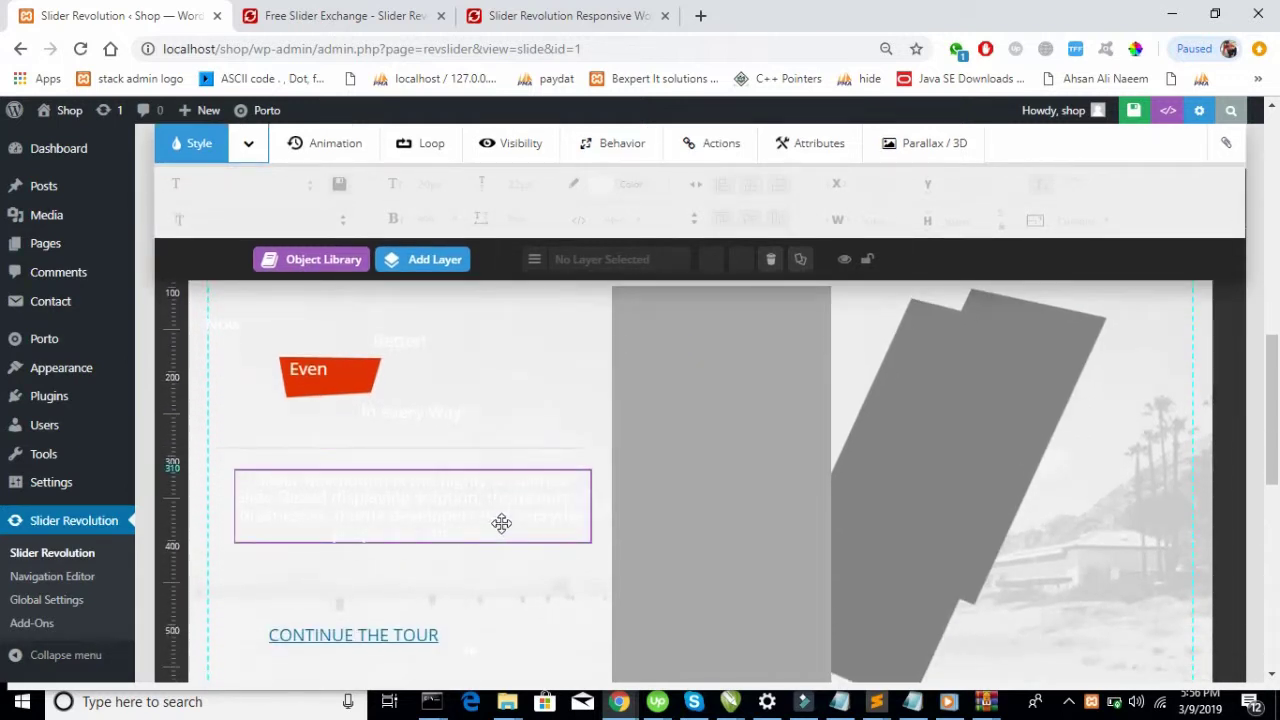
scroll(885, 403, "up", 10)
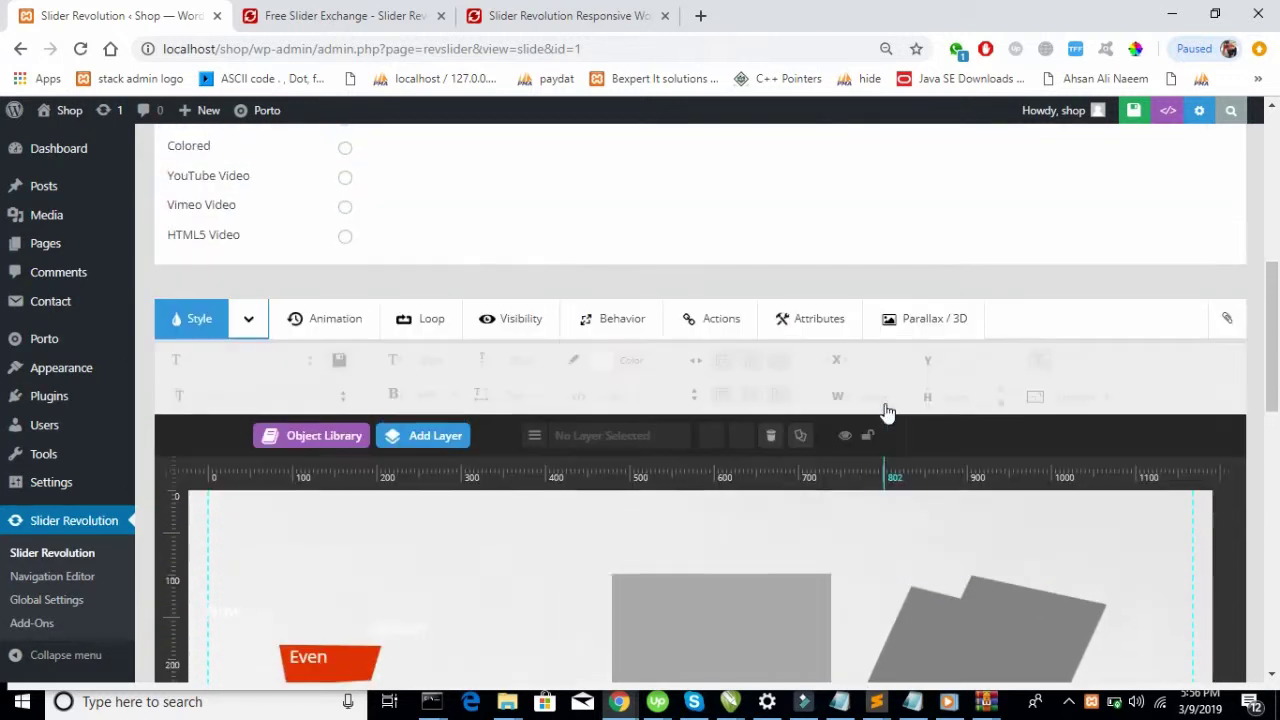
scroll(885, 410, "up", 5)
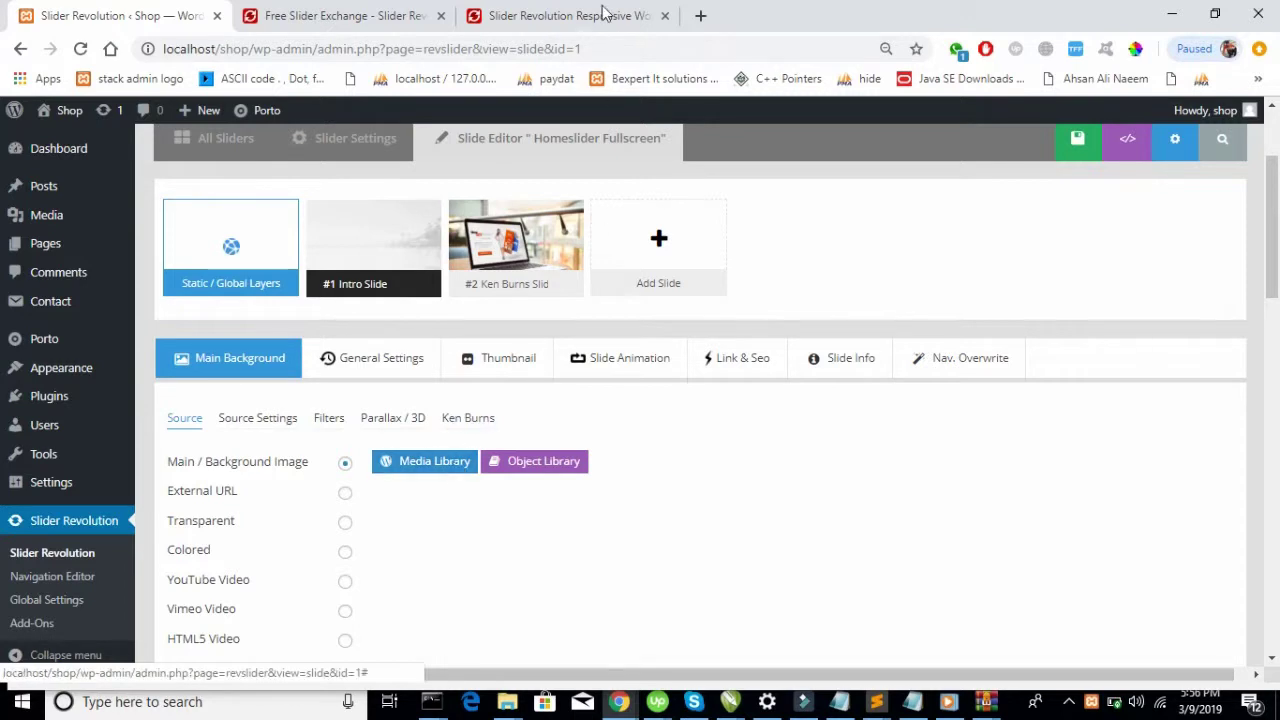
Step: Open Google in a new browser tab
left_click(700, 16)
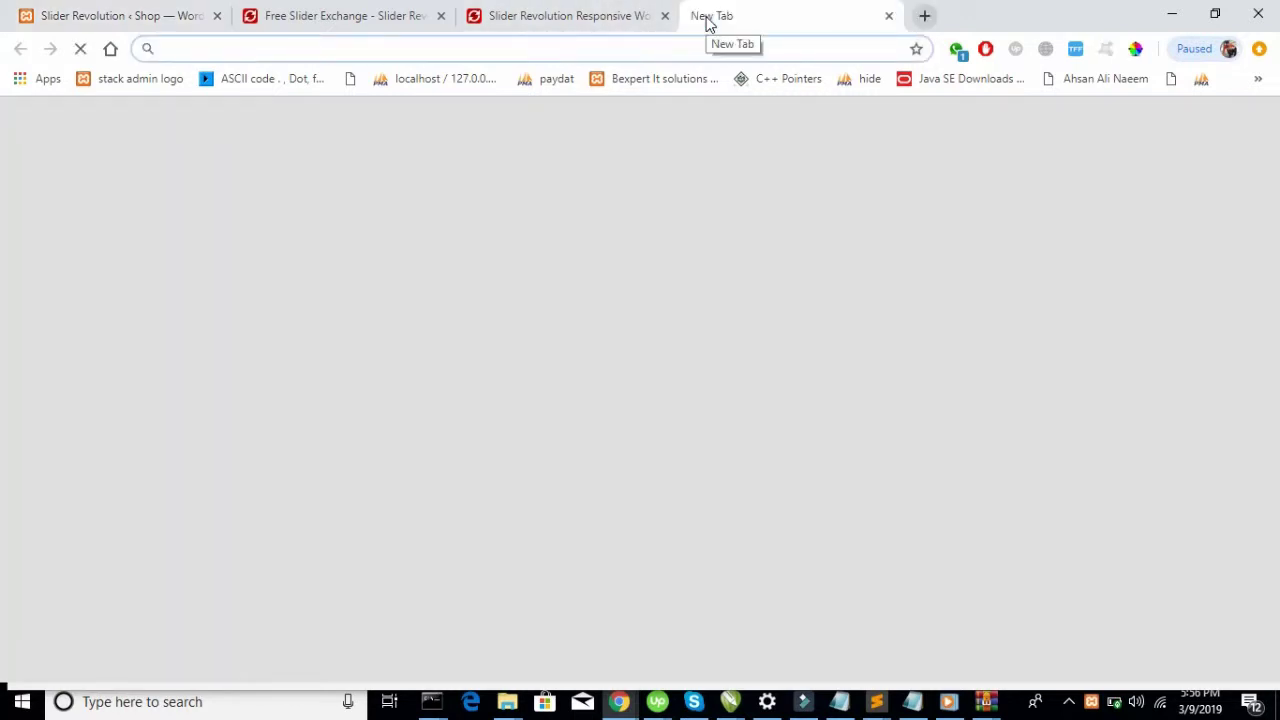
type("g")
key("Return")
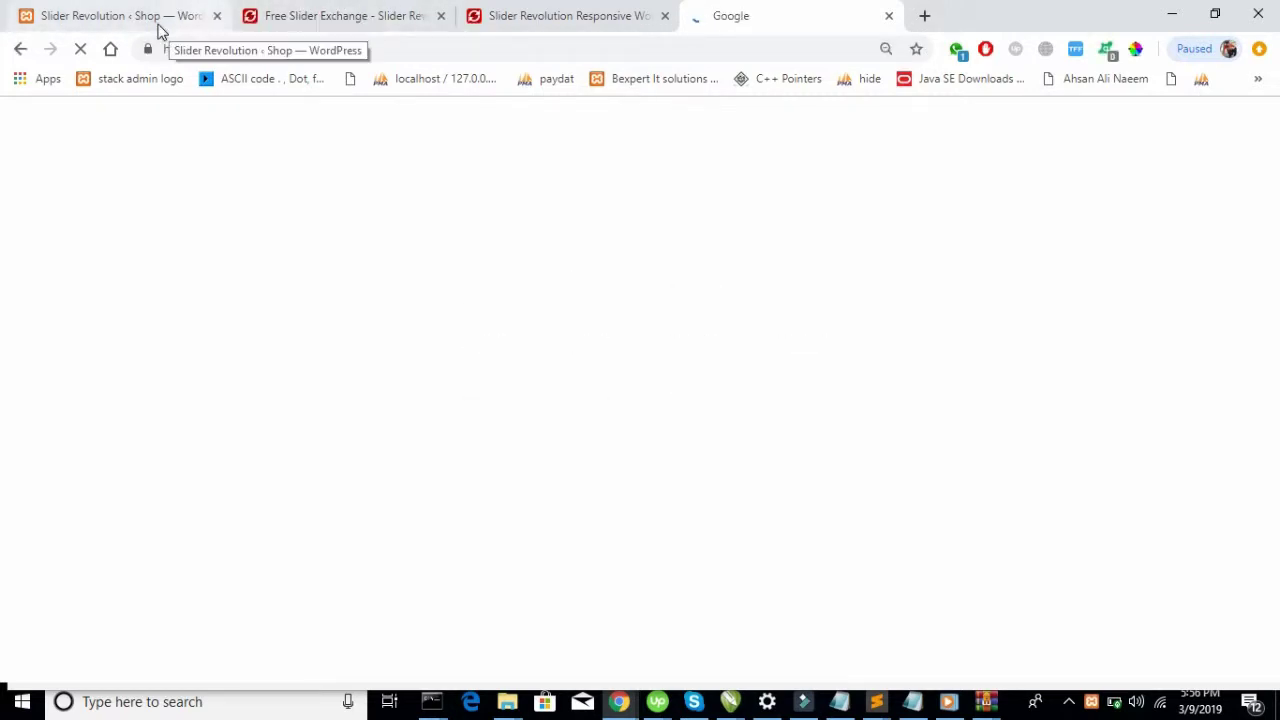
Step: Search Google Images for "red wallpaper" and open the preview of the red and black cubes wallpaper
type("red wa")
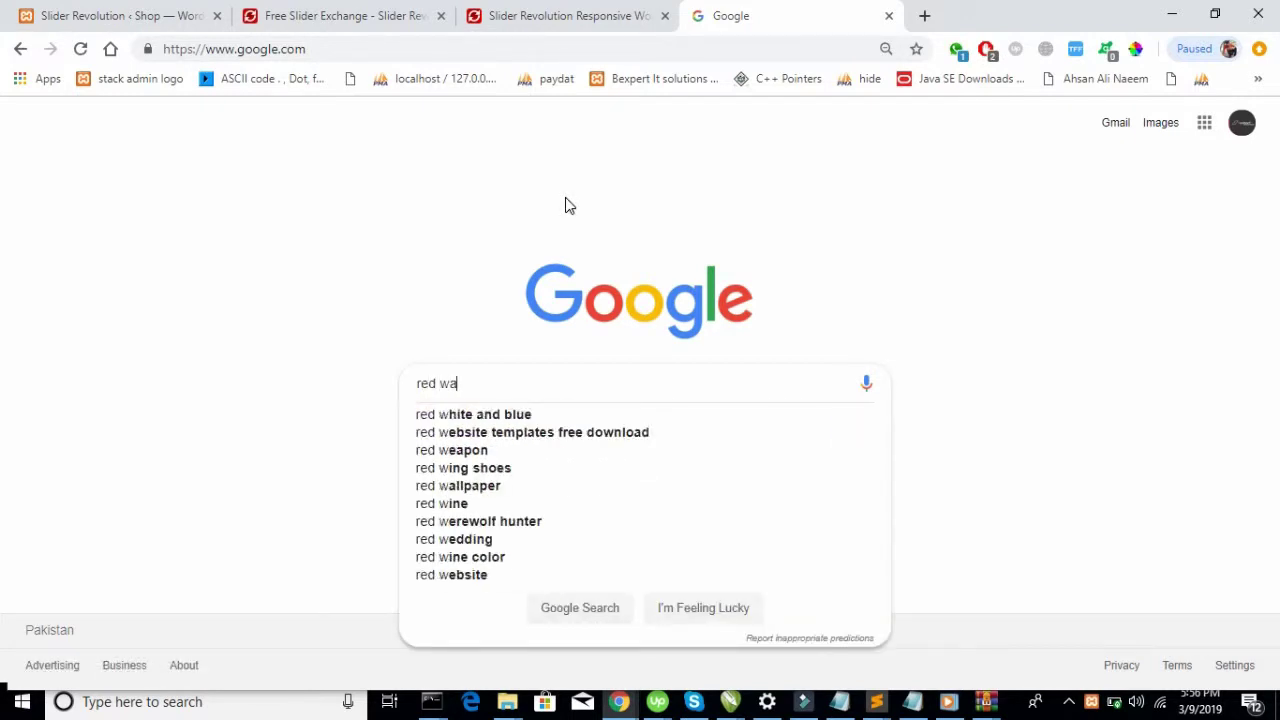
type("llpaper")
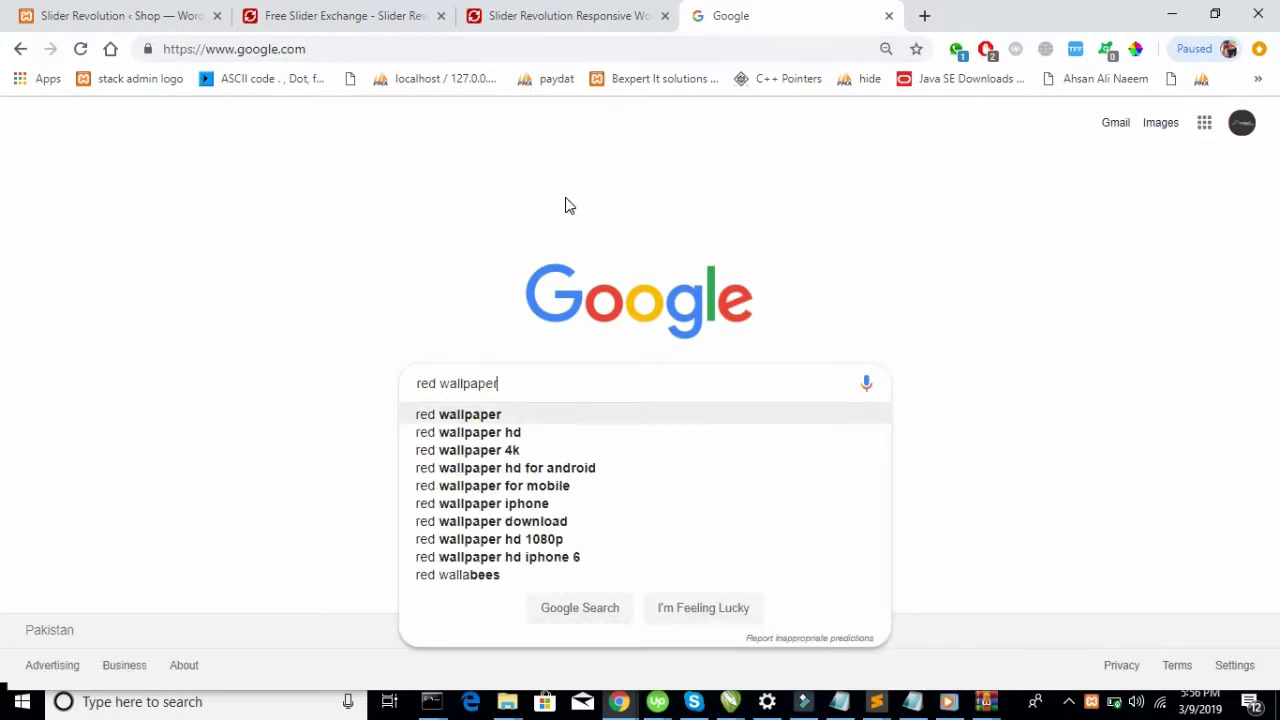
key("Return")
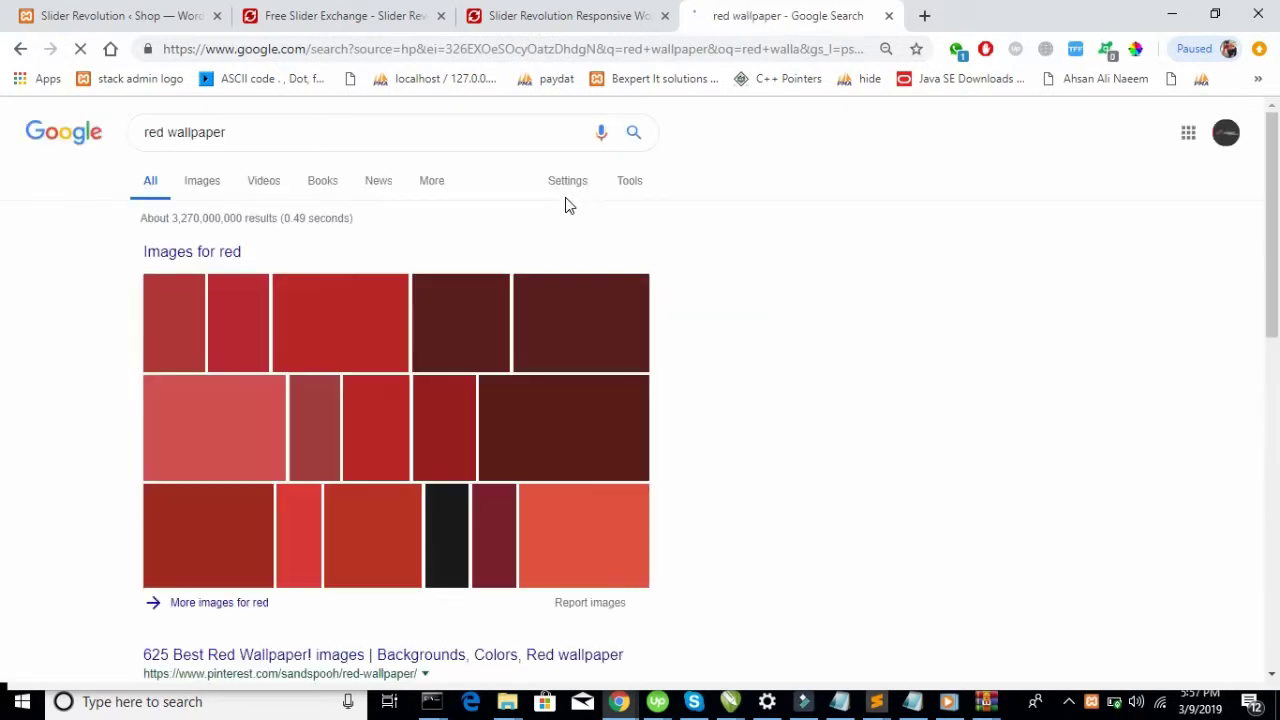
left_click(201, 189)
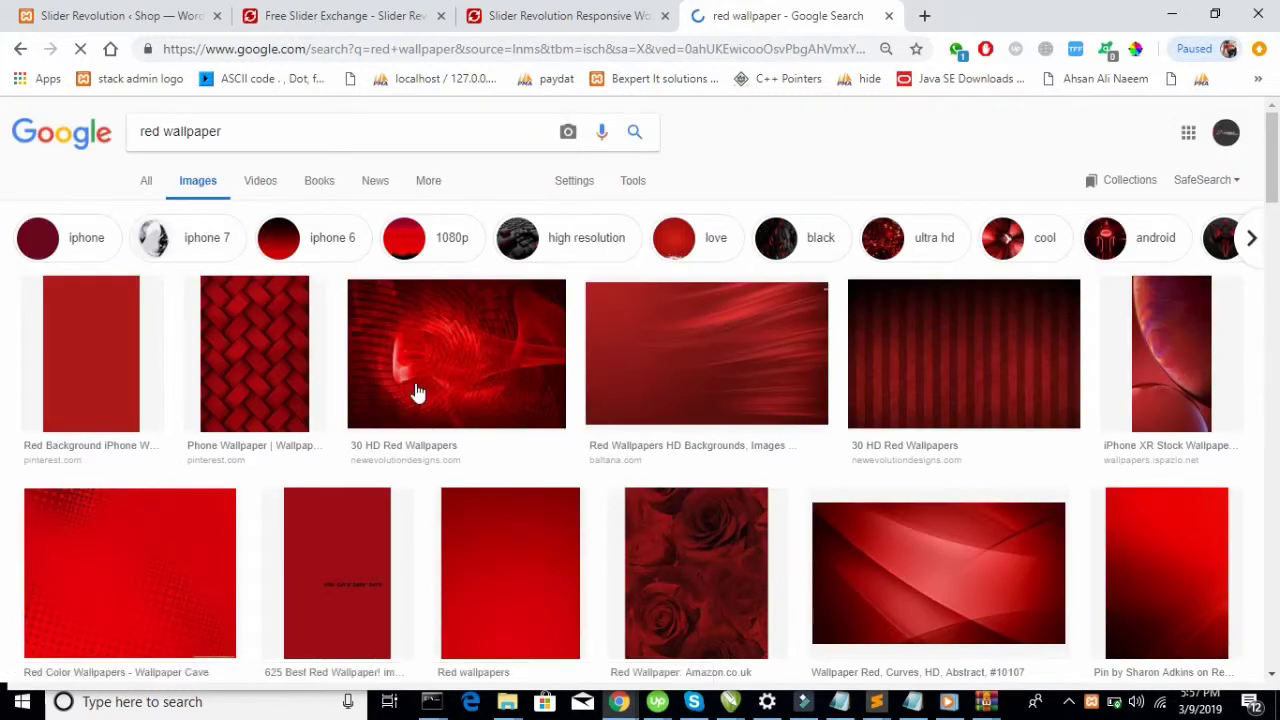
scroll(901, 467, "down", 3)
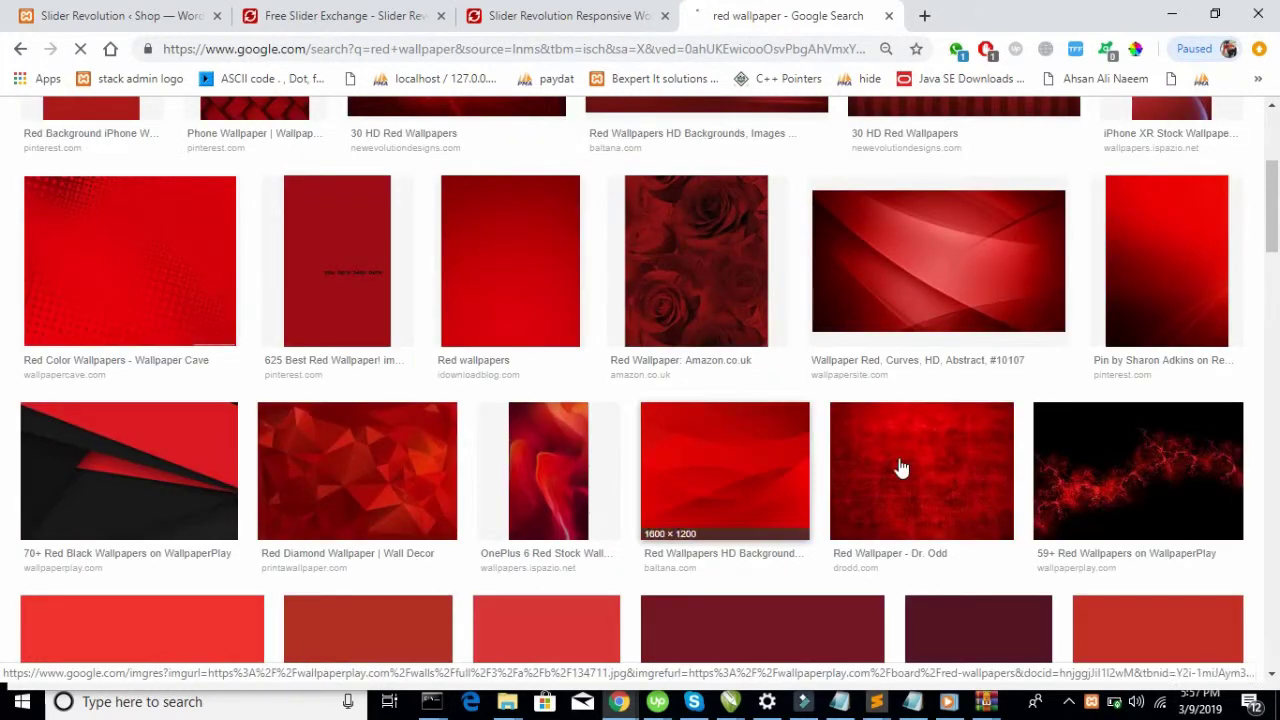
scroll(808, 457, "down", 5)
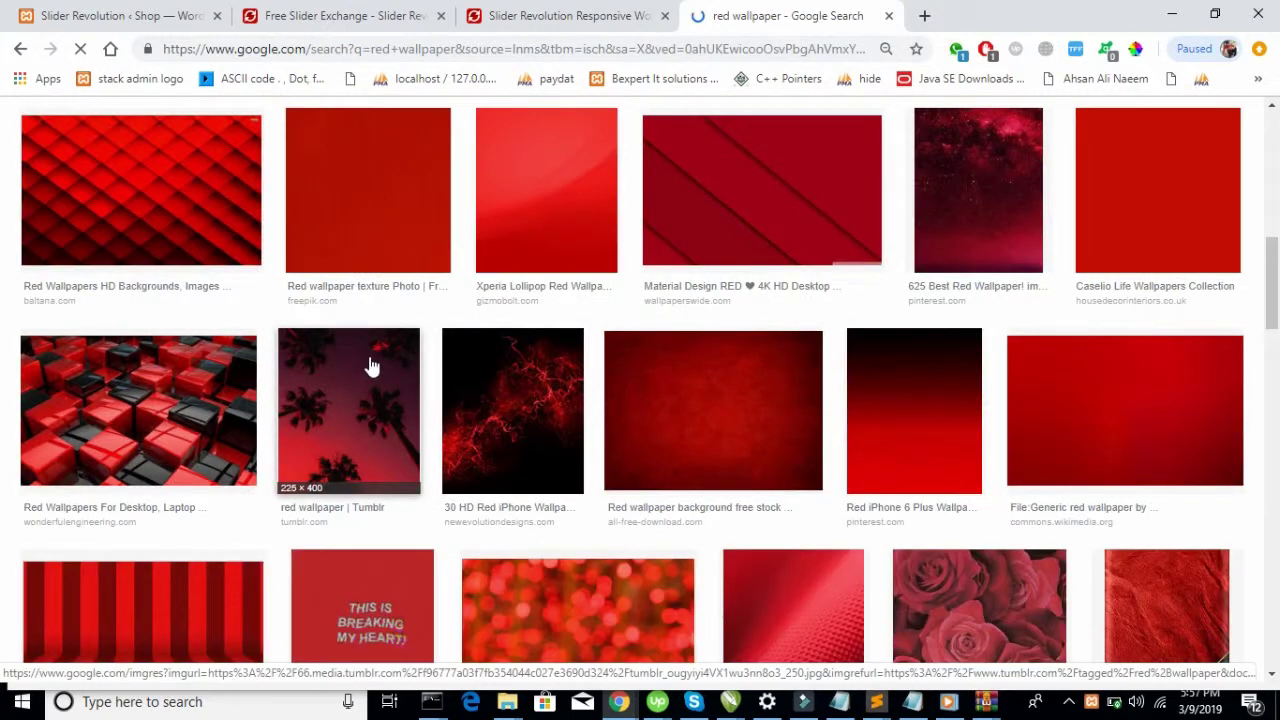
left_click(219, 390)
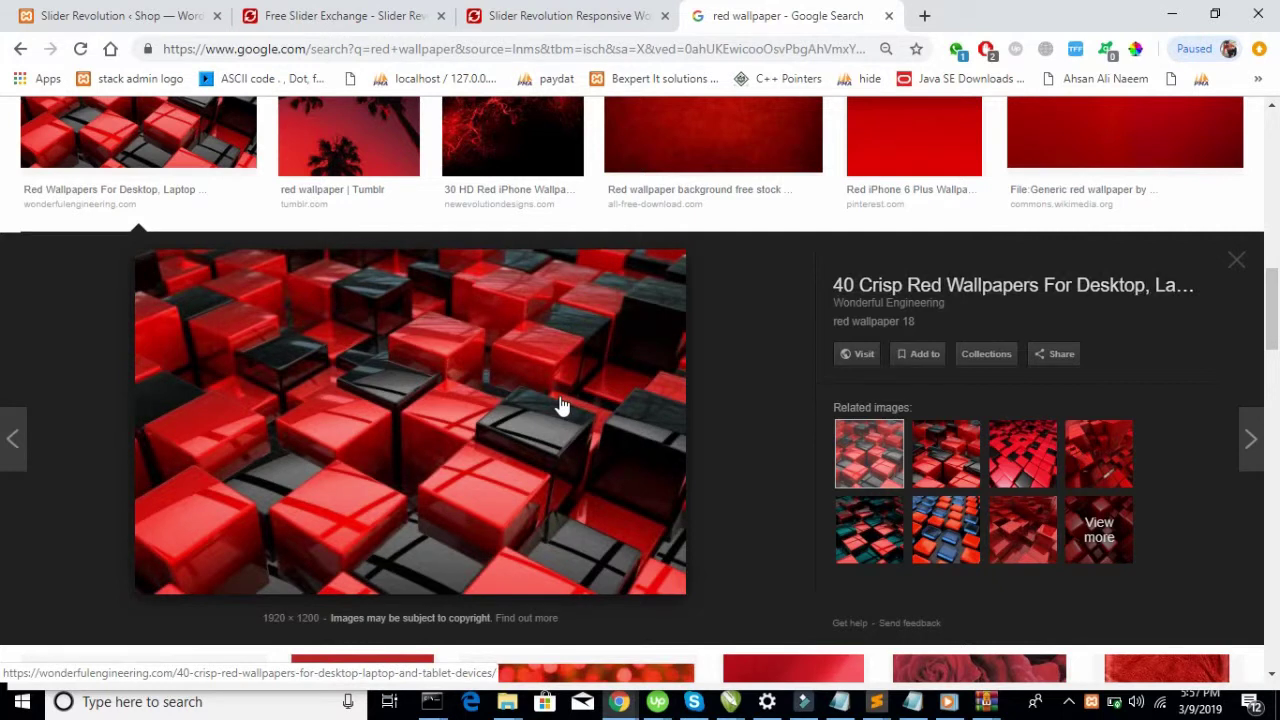
Step: Save the previewed cubes wallpaper to the Desktop as the JPEG image red-wallpaper-18
right_click(438, 401)
key("Down")
key("Down")
key("Up")
key("Down")
key("Down")
key("Up")
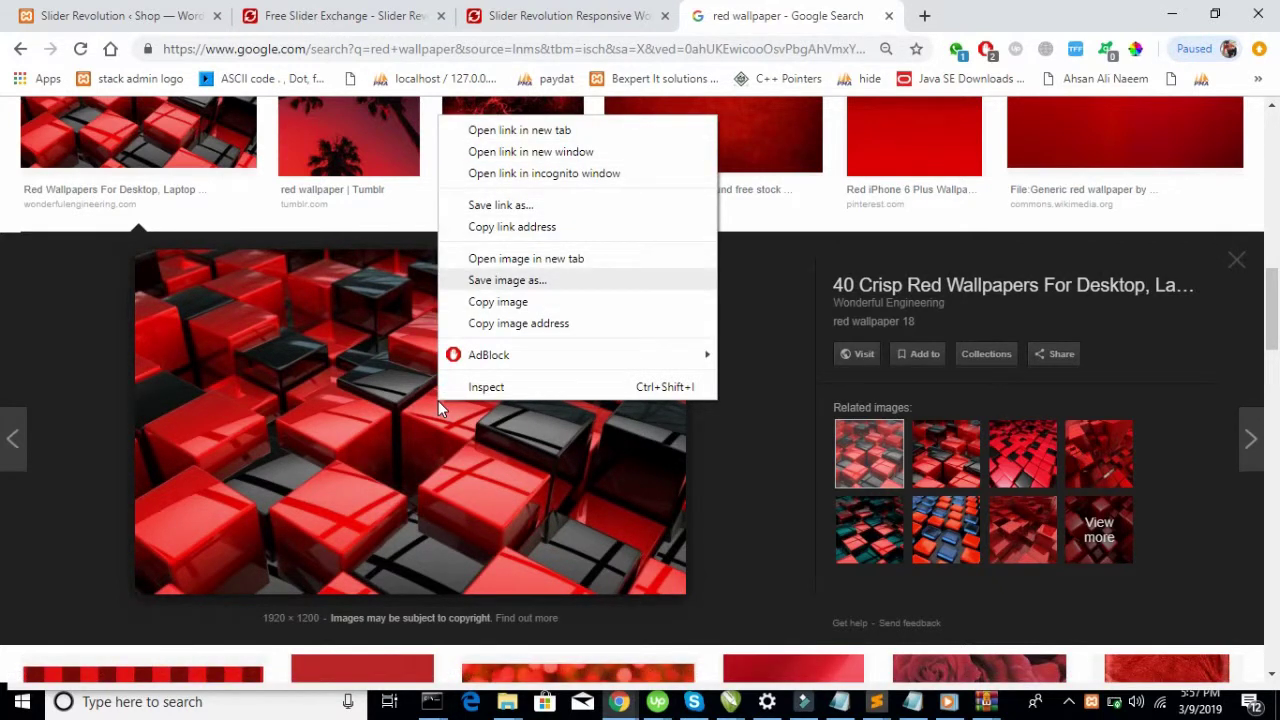
key("Return")
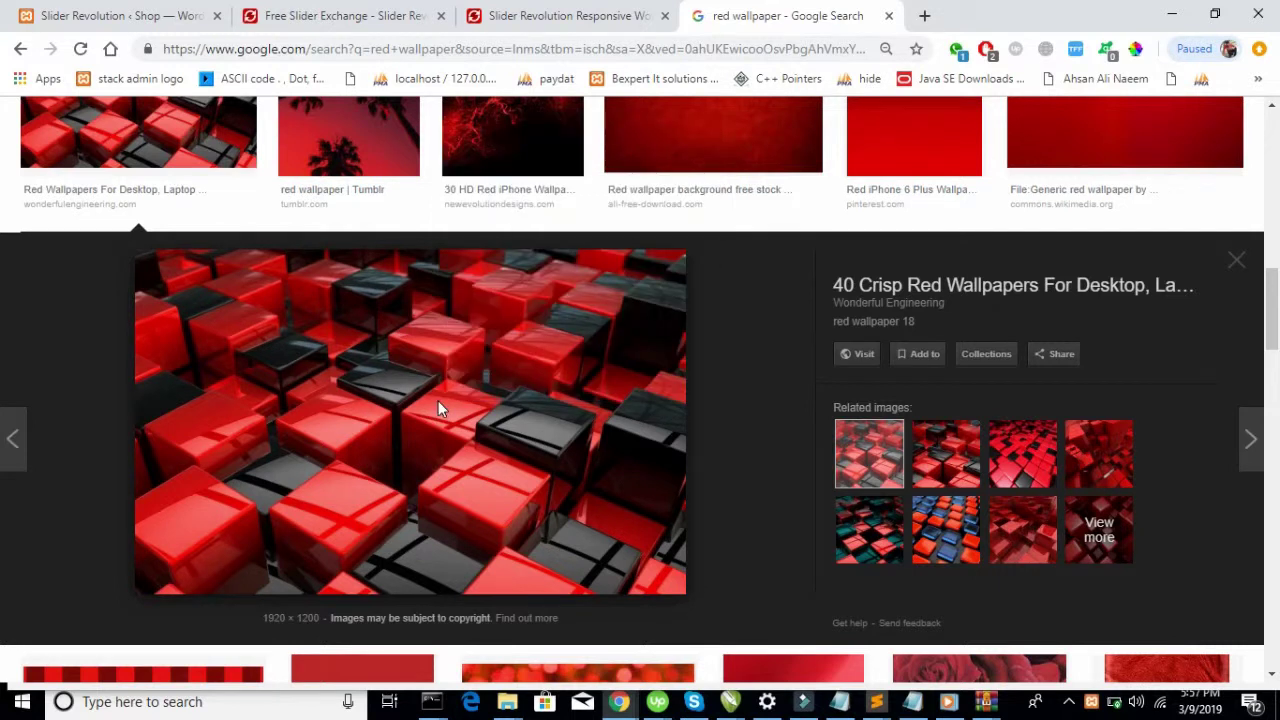
left_click(444, 410)
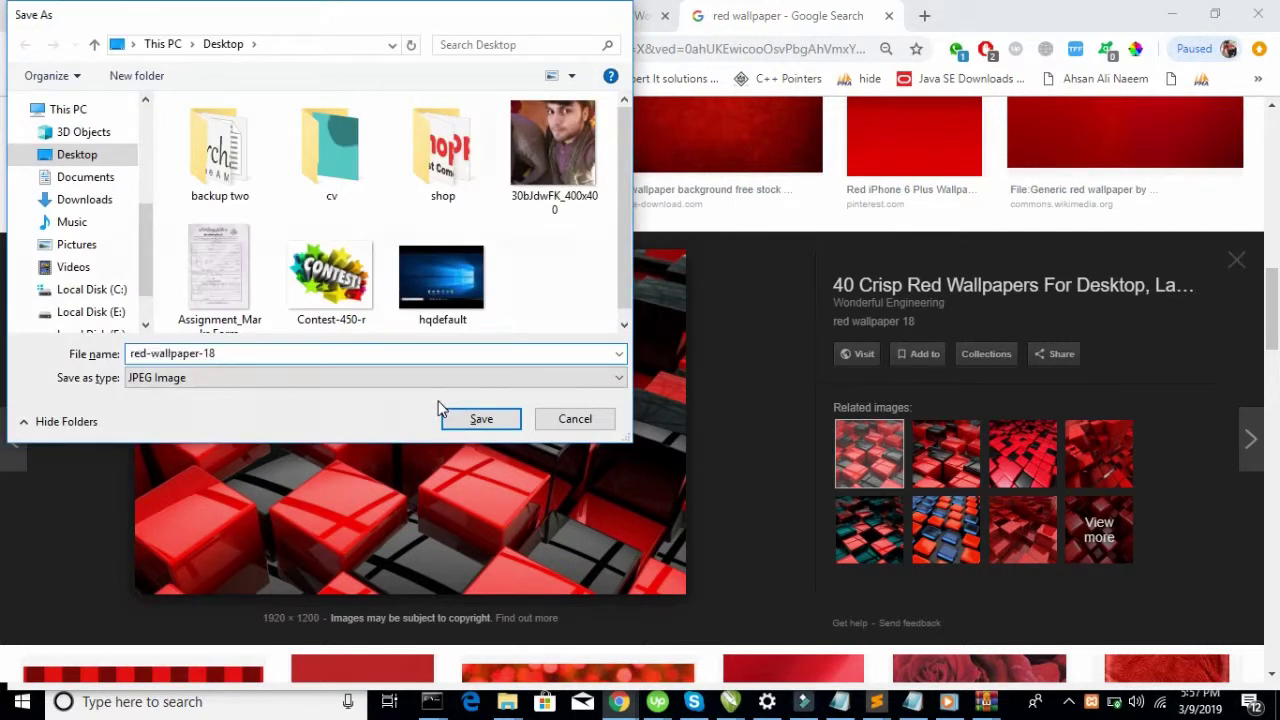
Step: Return to the Homeslider Fullscreen slide editor and start a media file upload for the main background image
left_click(127, 18)
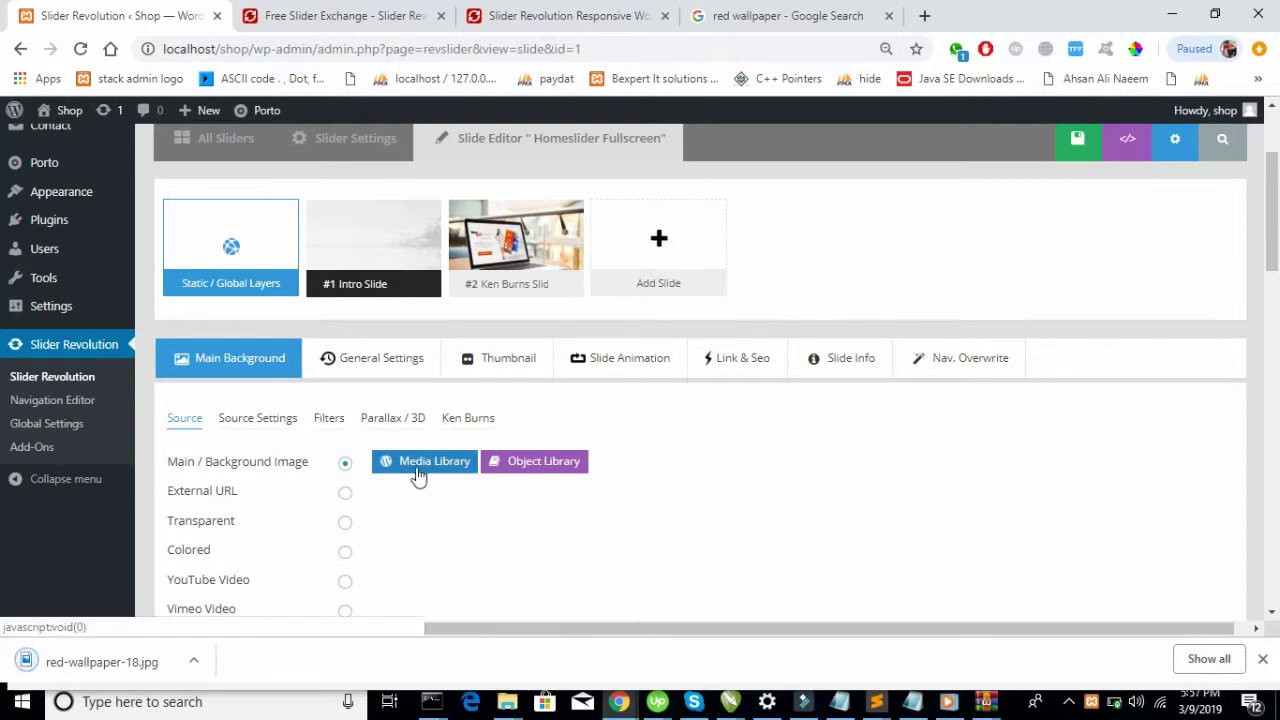
left_click(423, 475)
left_click(74, 185)
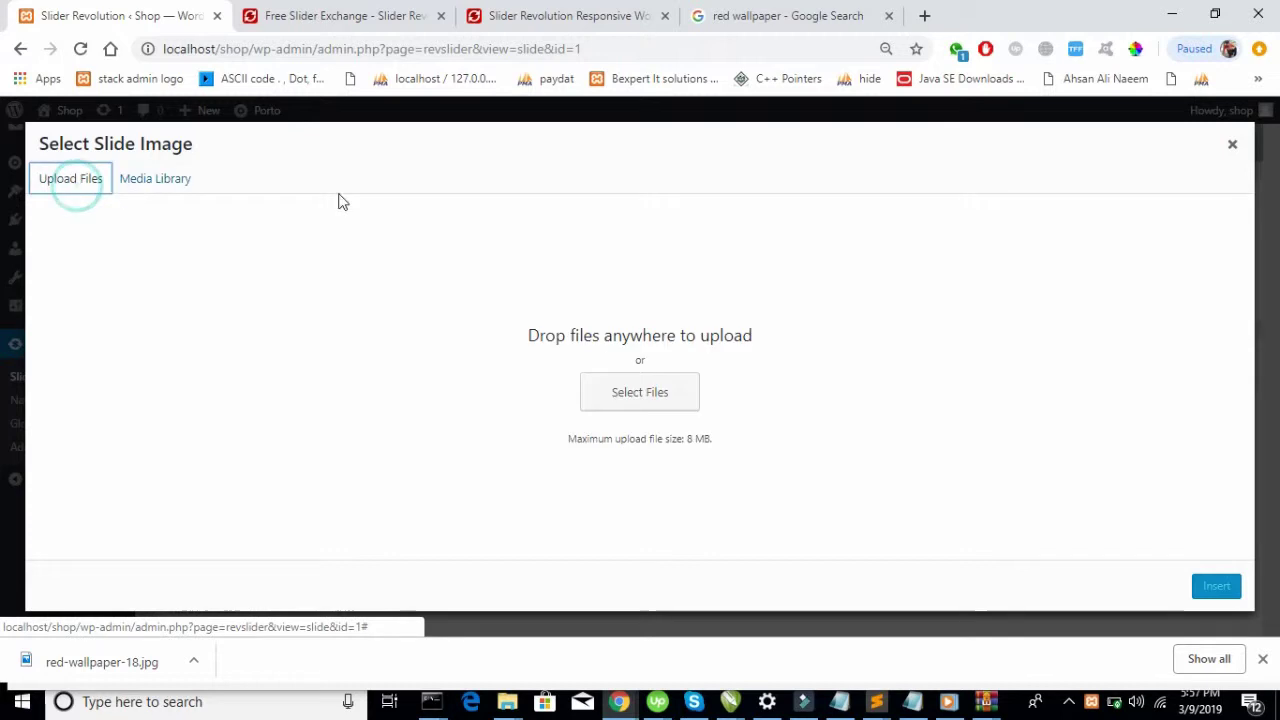
left_click(607, 400)
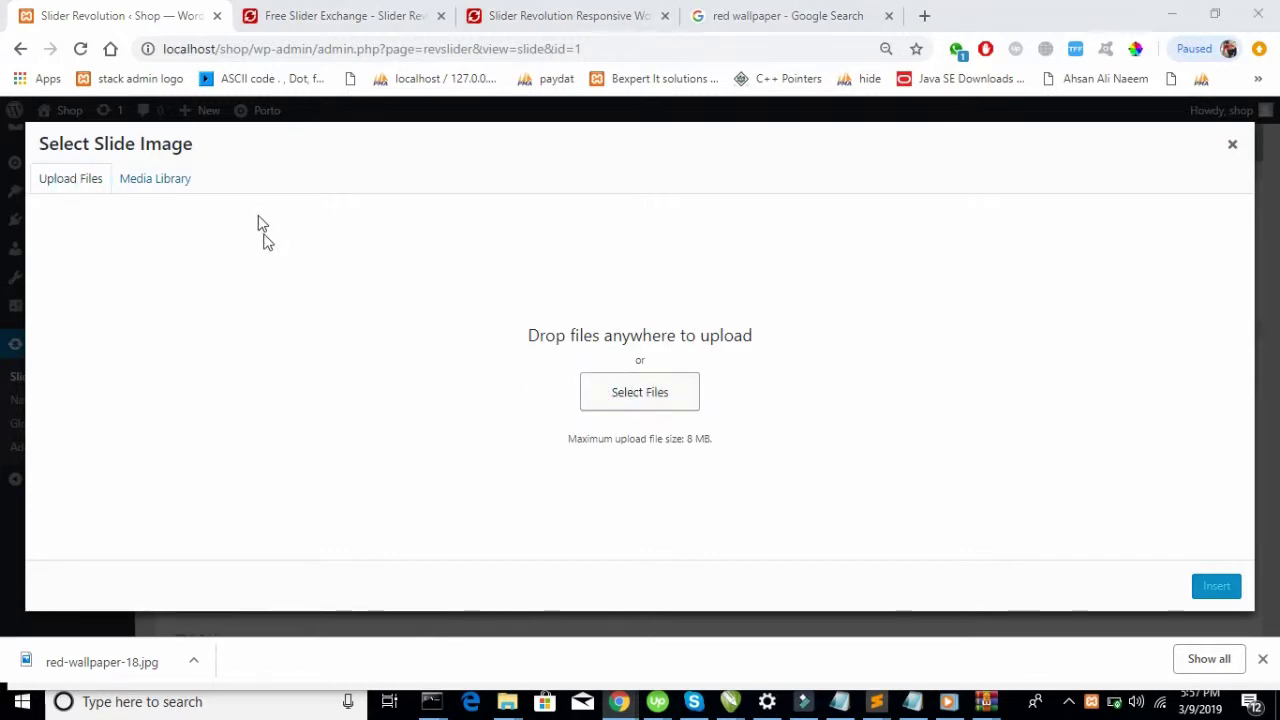
left_click(322, 272)
scroll(320, 272, "down", 2)
left_click(320, 272)
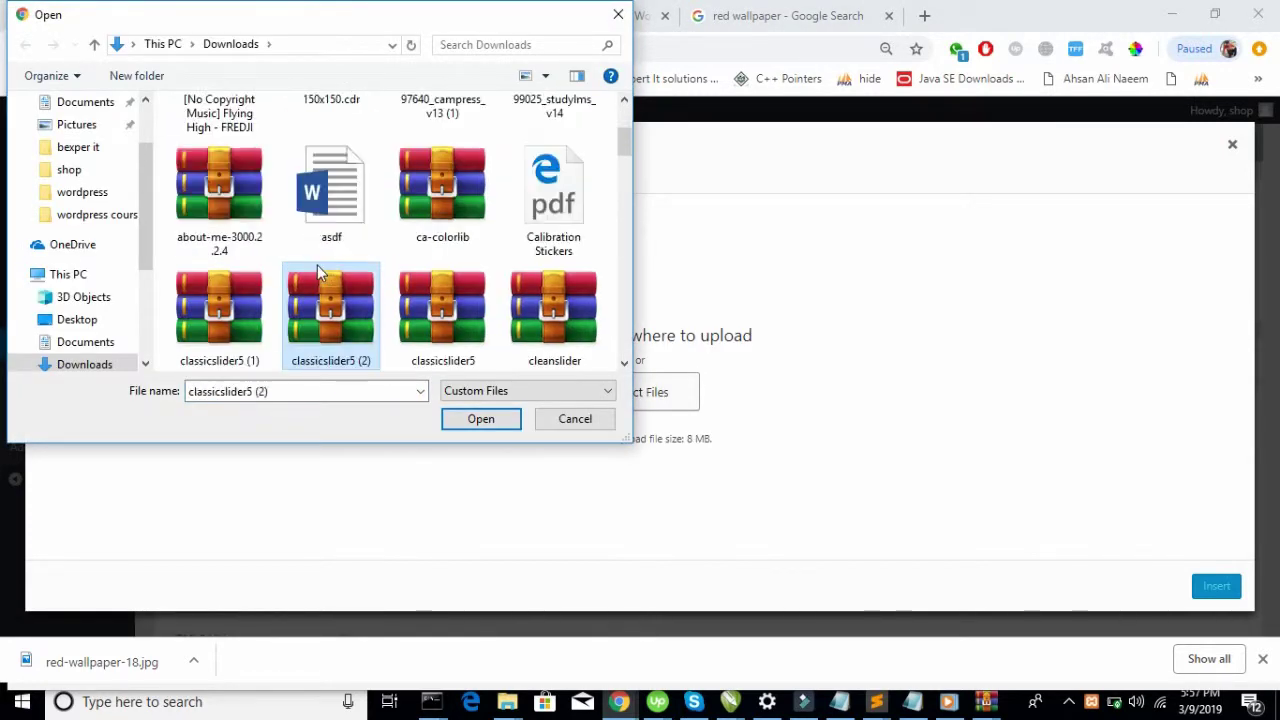
key("Down")
key("Down")
key("Down")
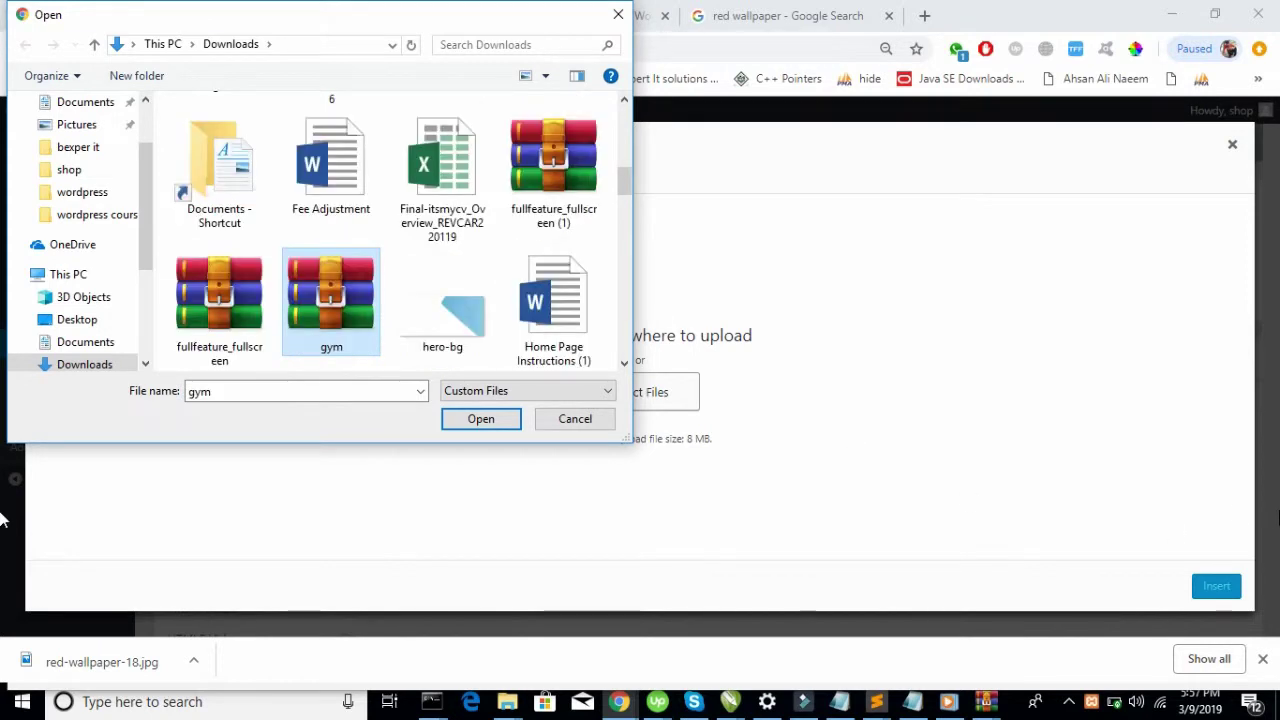
scroll(390, 230, "up", 5)
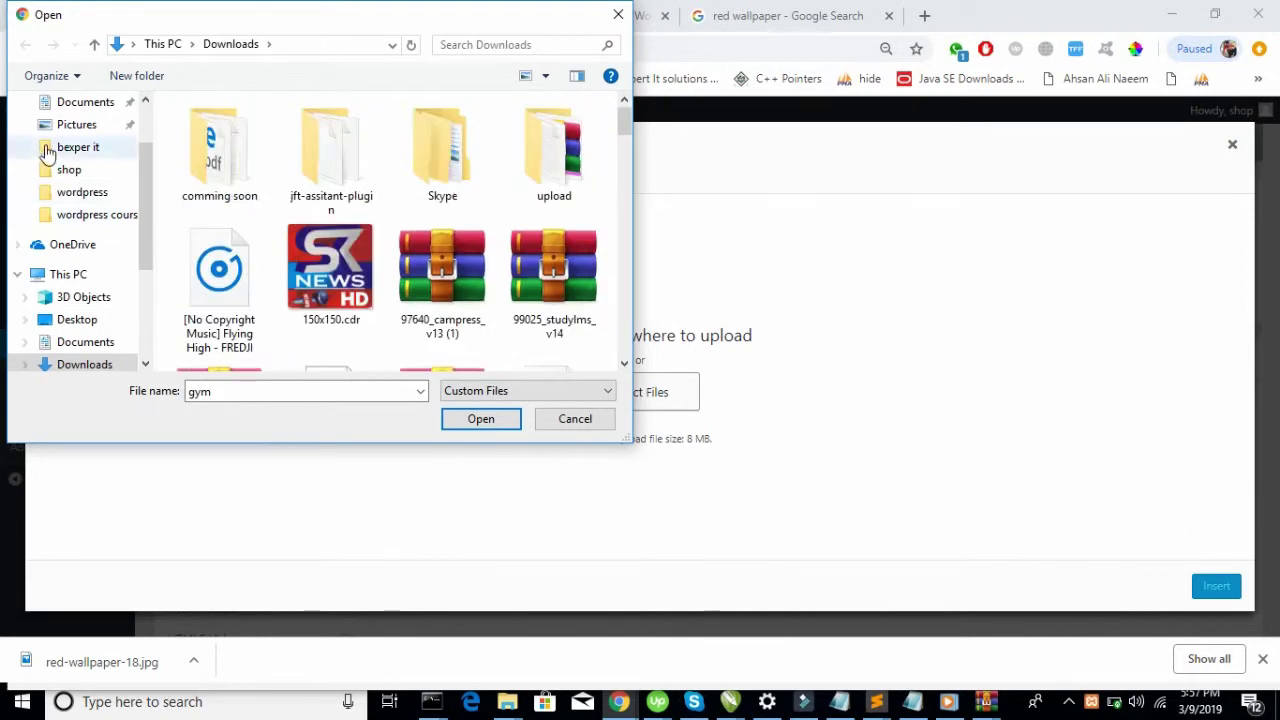
Step: Upload the image red-wallpaper-18 from the Desktop folder to the media library
scroll(143, 126, "up", 3)
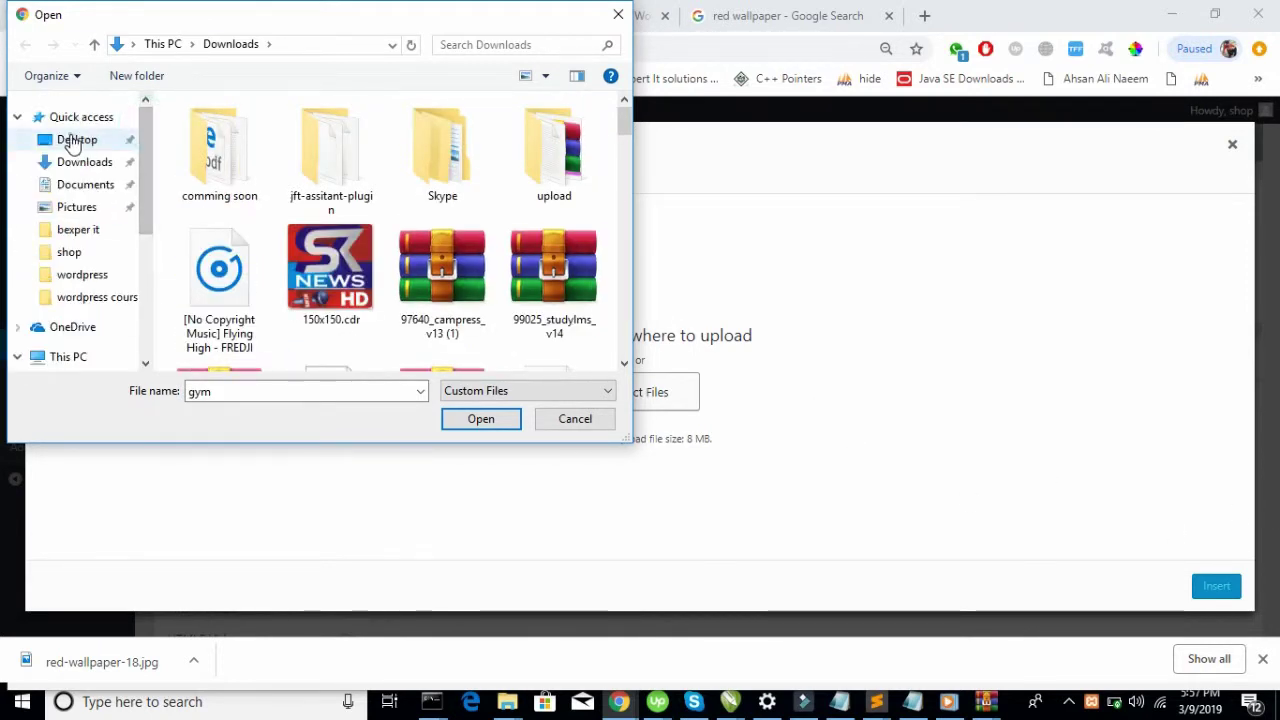
left_click(72, 139)
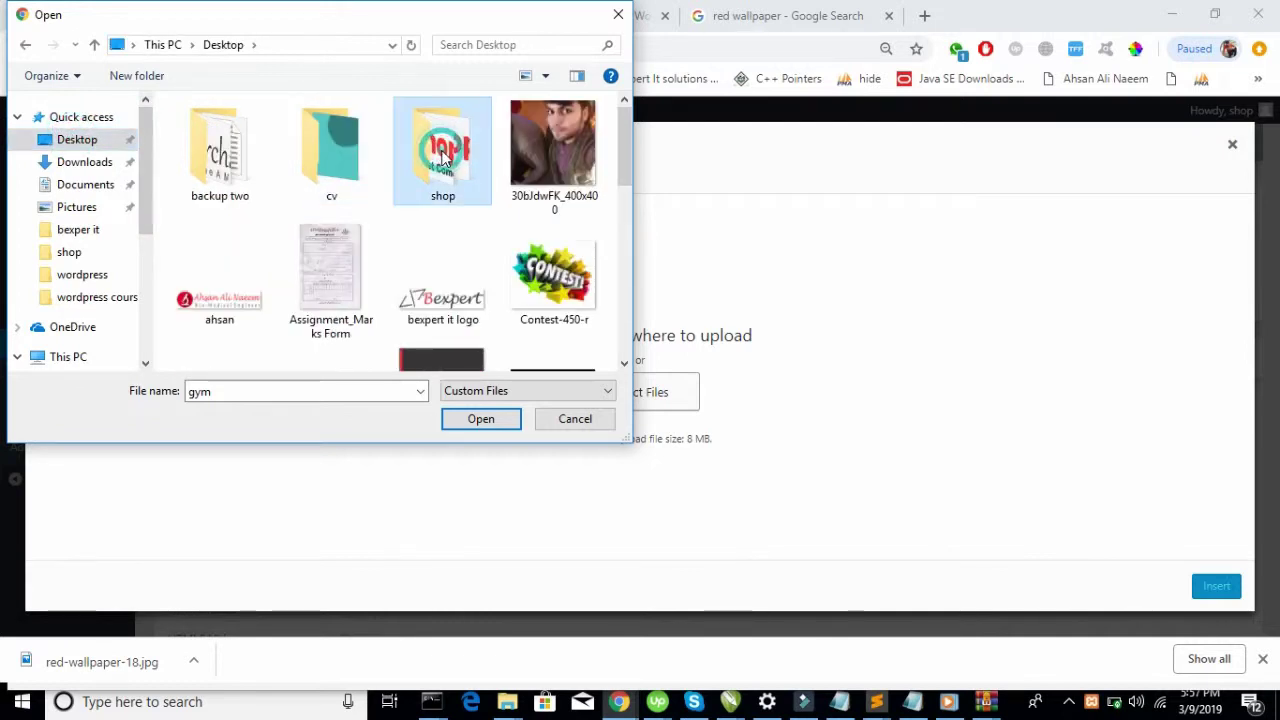
scroll(440, 150, "down", 5)
left_click(445, 158)
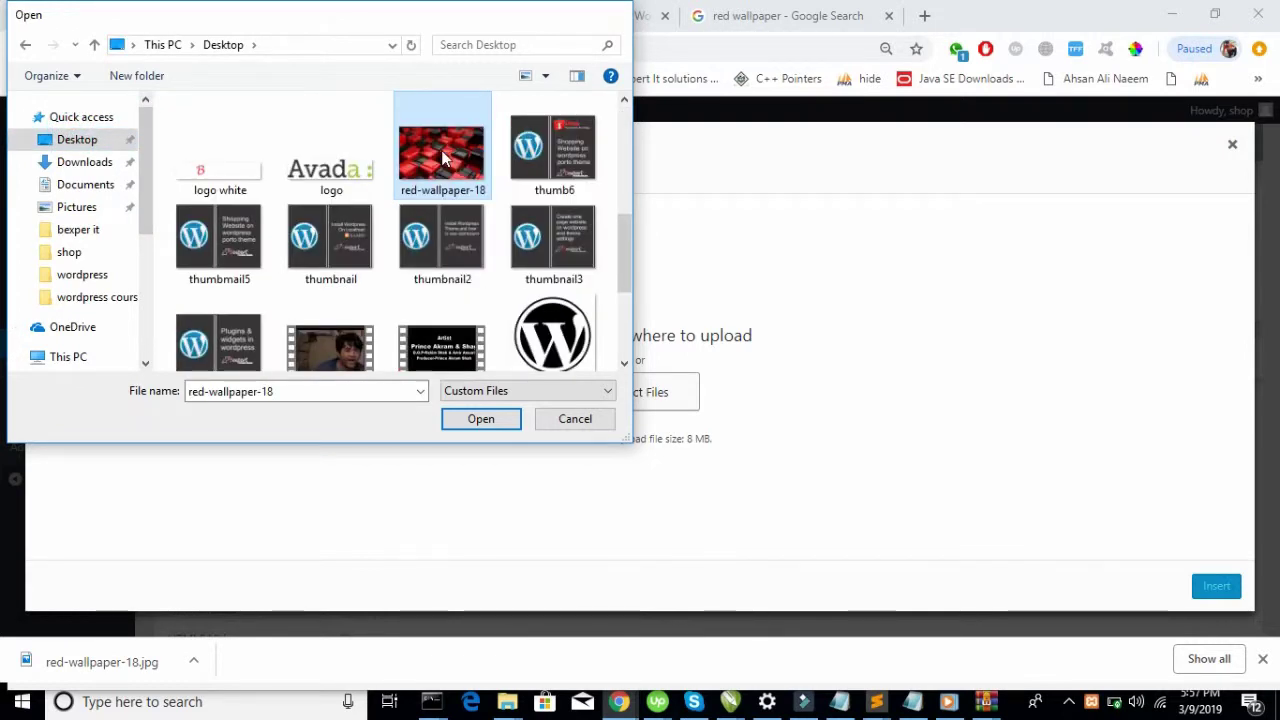
double_click(441, 150)
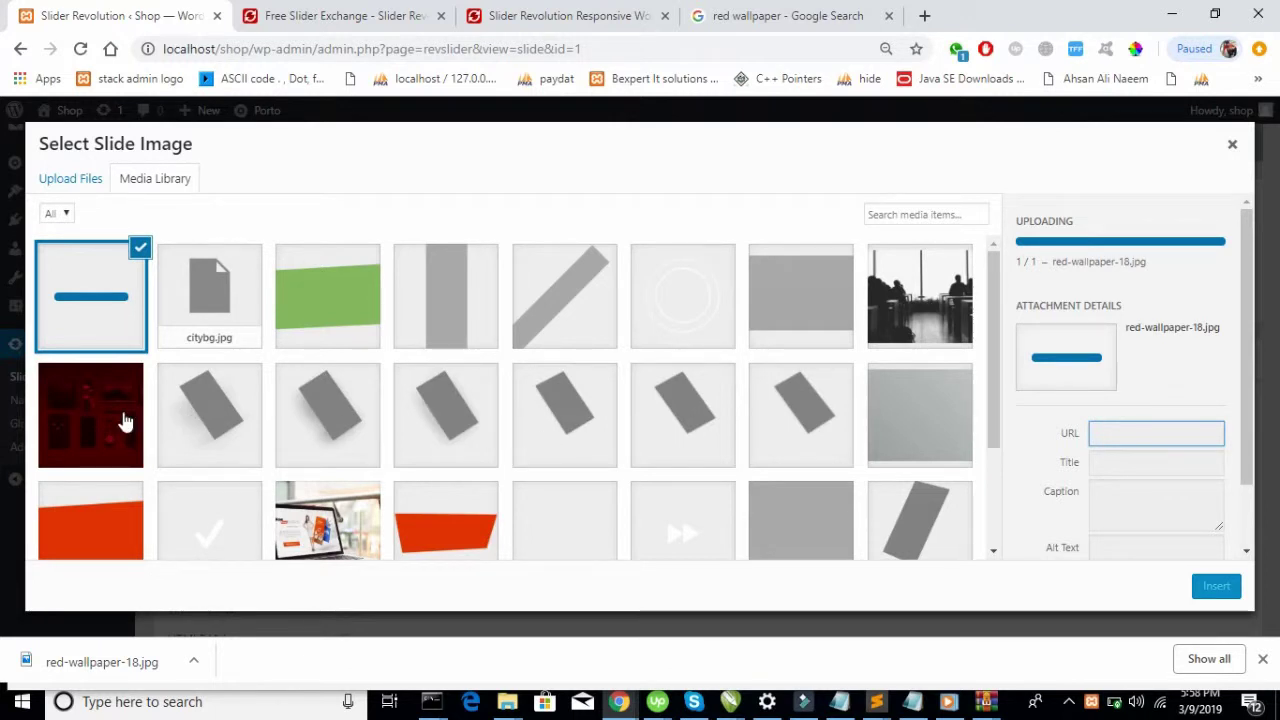
Step: Insert the uploaded red-wallpaper-18.jpg as the Intro Slide's main background image
scroll(346, 415, "down", 2)
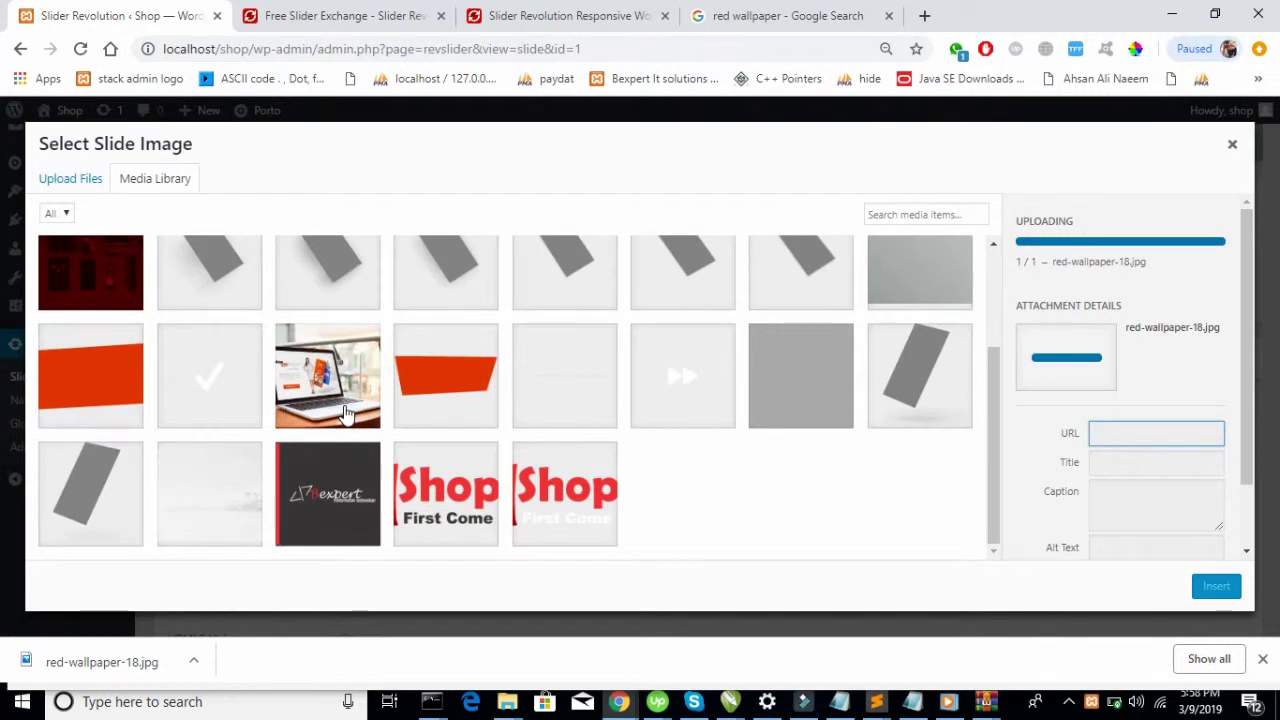
scroll(346, 415, "up", 2)
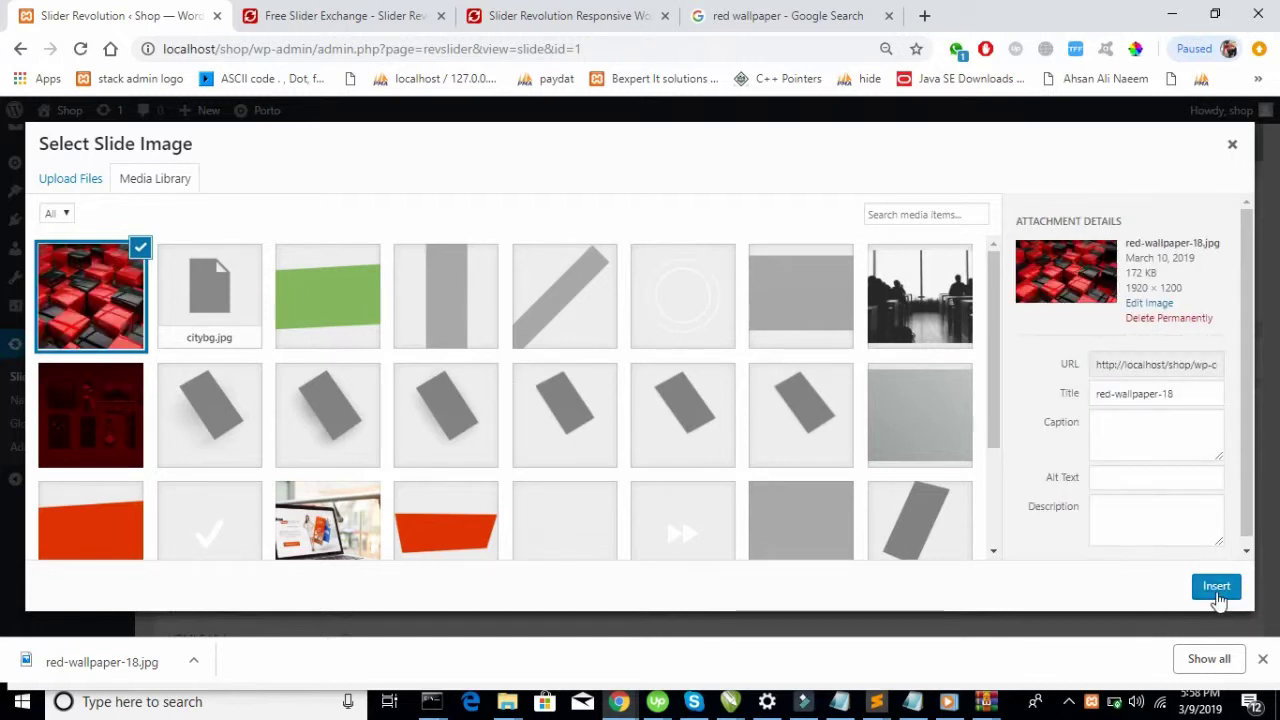
left_click(1216, 597)
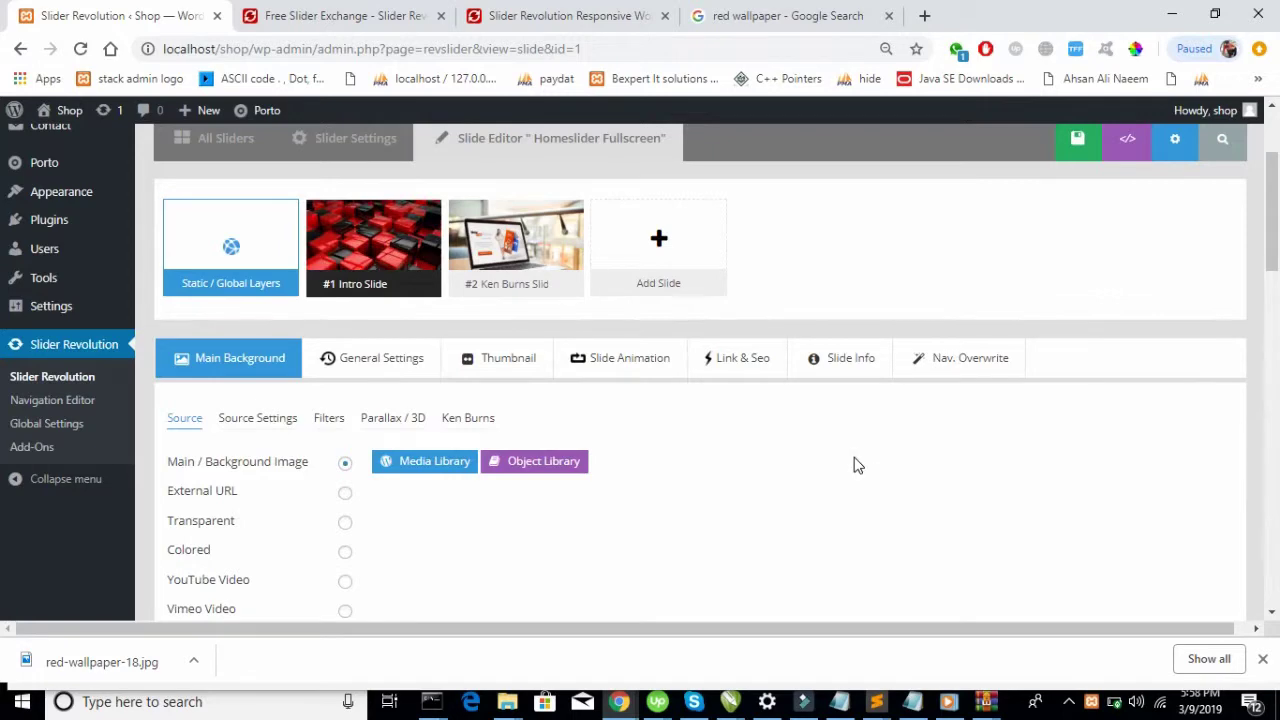
Step: Check the new background behind the layers on the slide canvas and save the slide
scroll(855, 460, "down", 10)
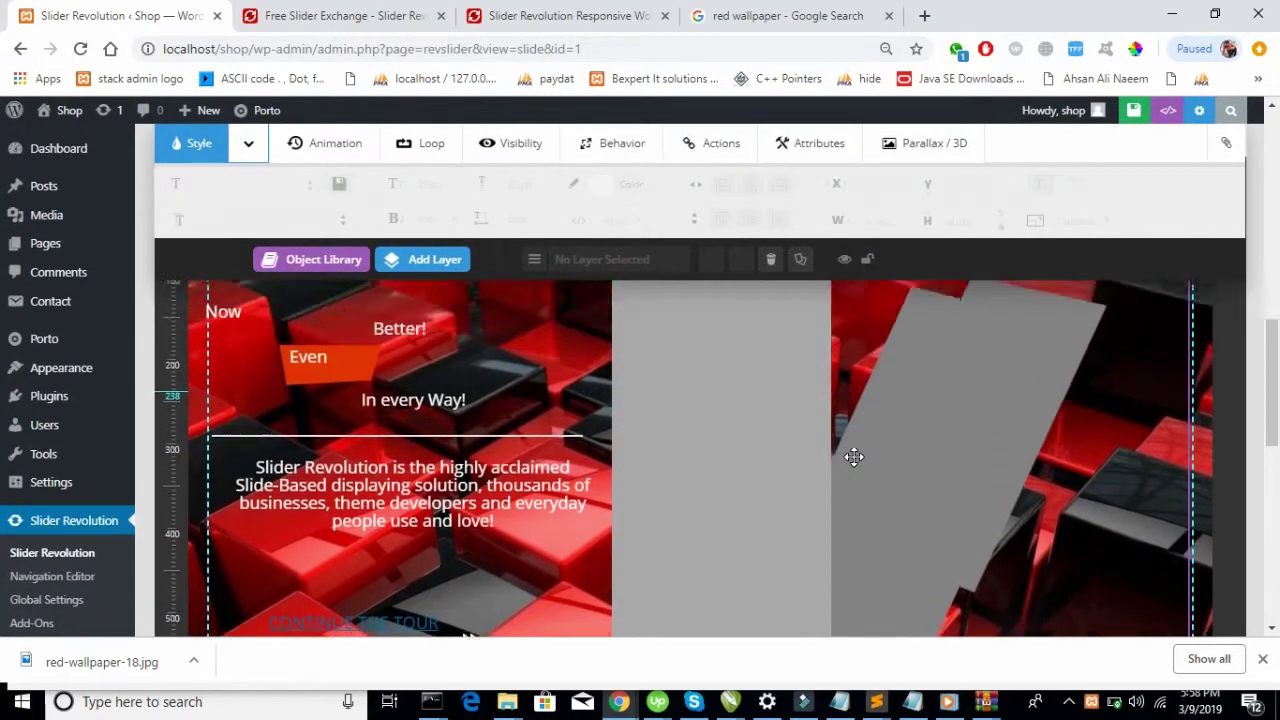
scroll(854, 457, "up", 2)
scroll(854, 457, "down", 2)
scroll(854, 457, "up", 1)
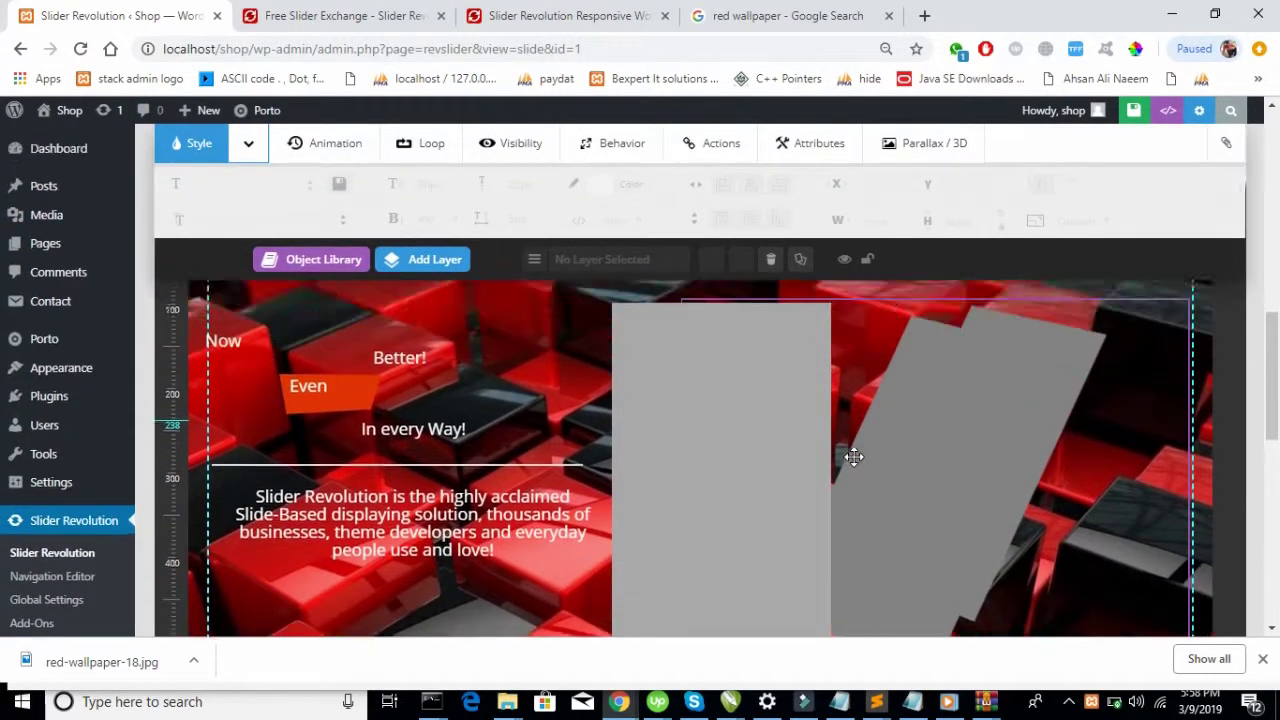
scroll(854, 457, "up", 1)
scroll(854, 457, "down", 2)
scroll(854, 457, "up", 5)
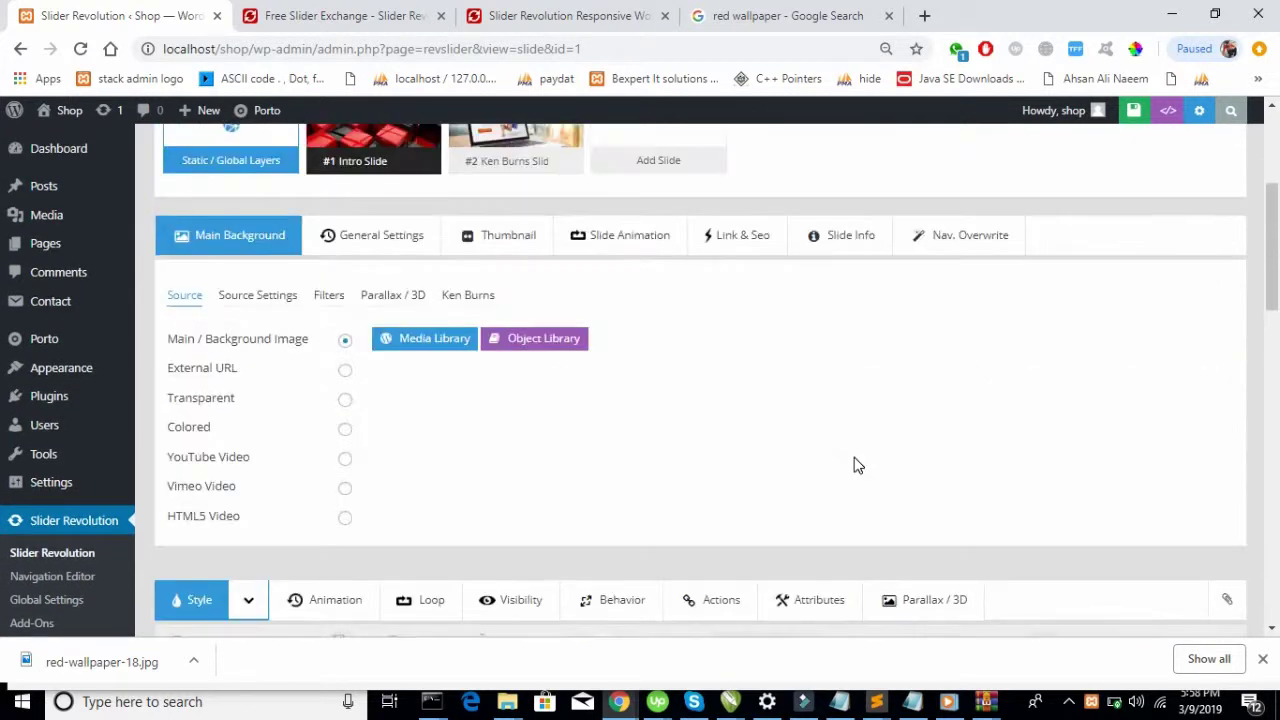
scroll(855, 465, "up", 3)
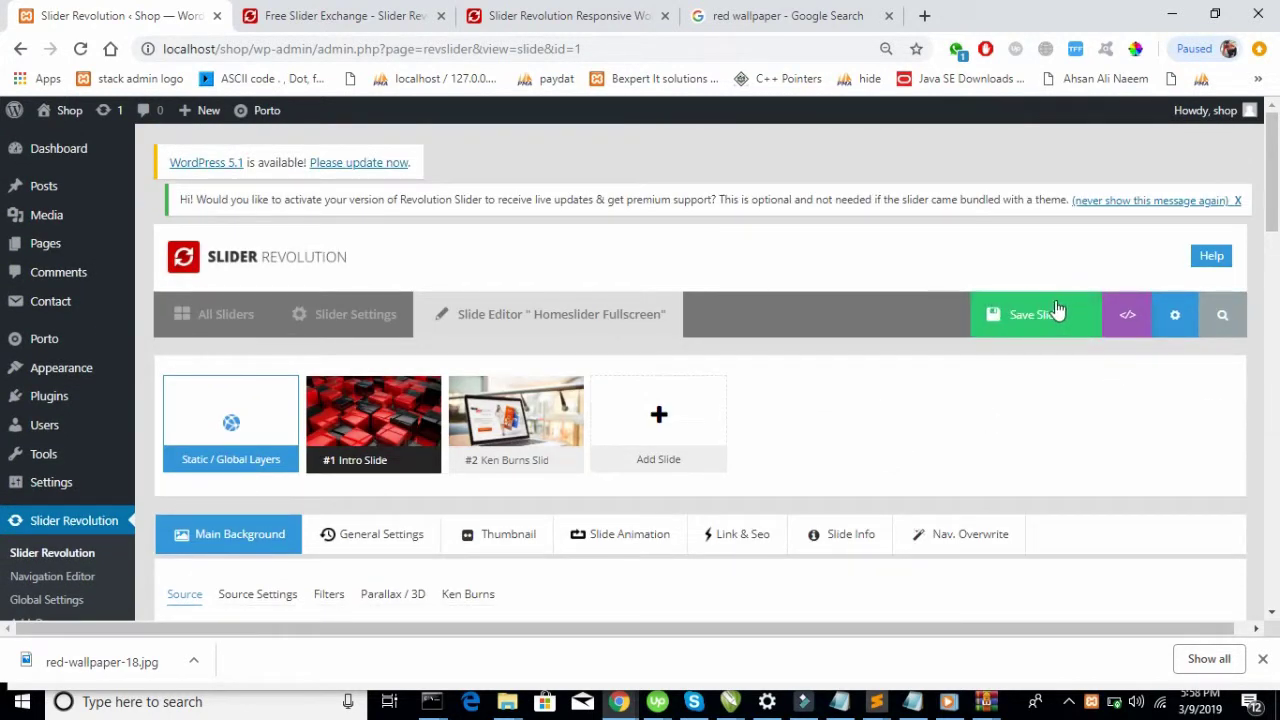
left_click(1045, 316)
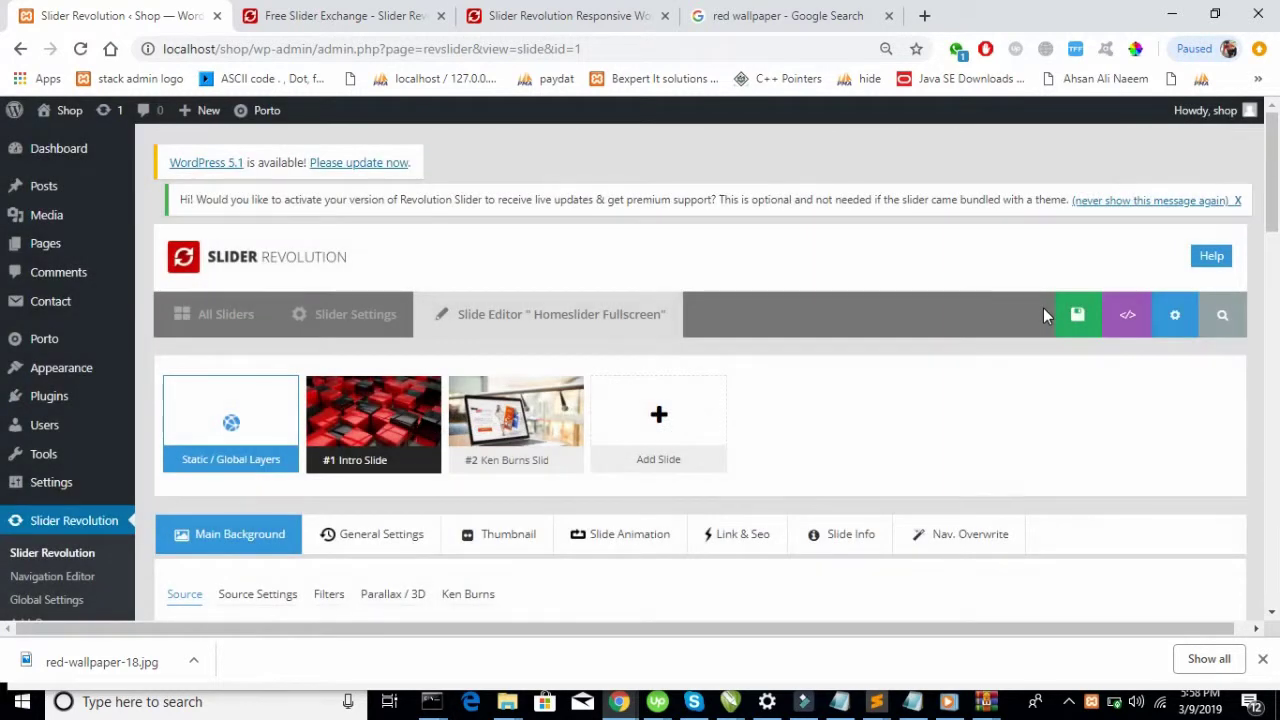
Step: Look through the main background's source settings, filters, Parallax / 3D and Ken Burns options, down to the layer settings
mouse_move(712, 443)
scroll(711, 436, "down", 2)
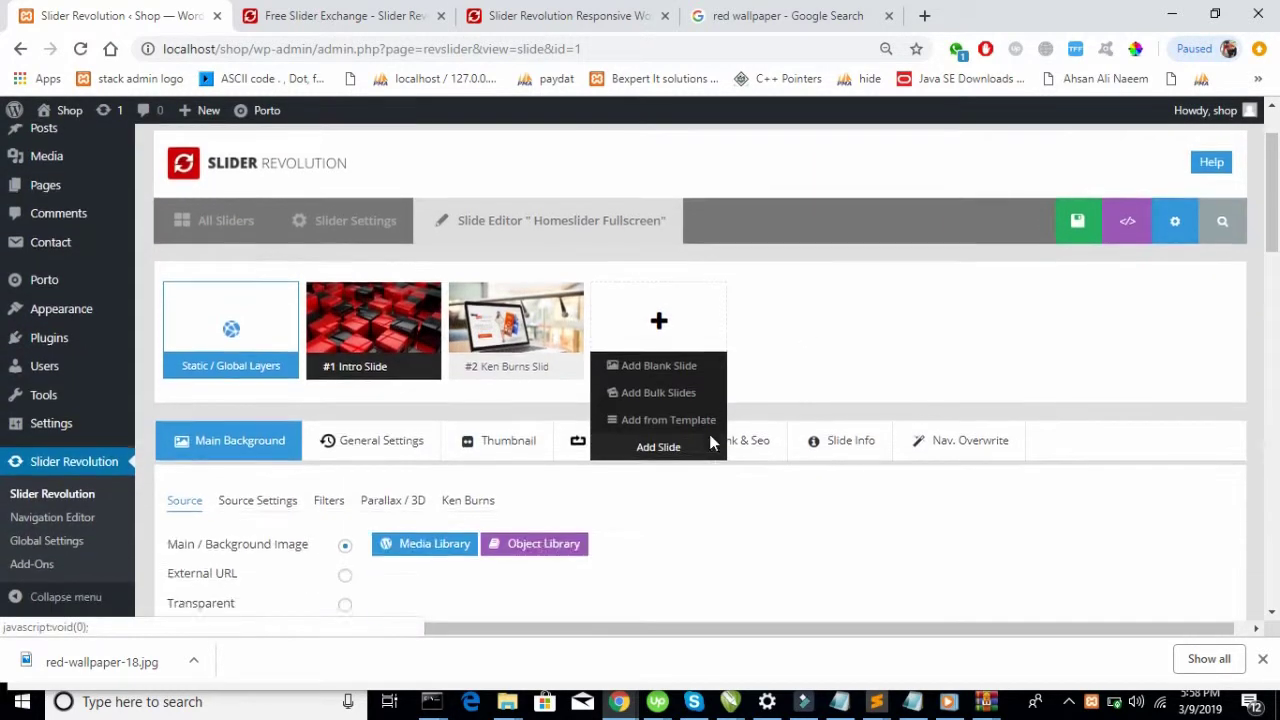
left_click(243, 424)
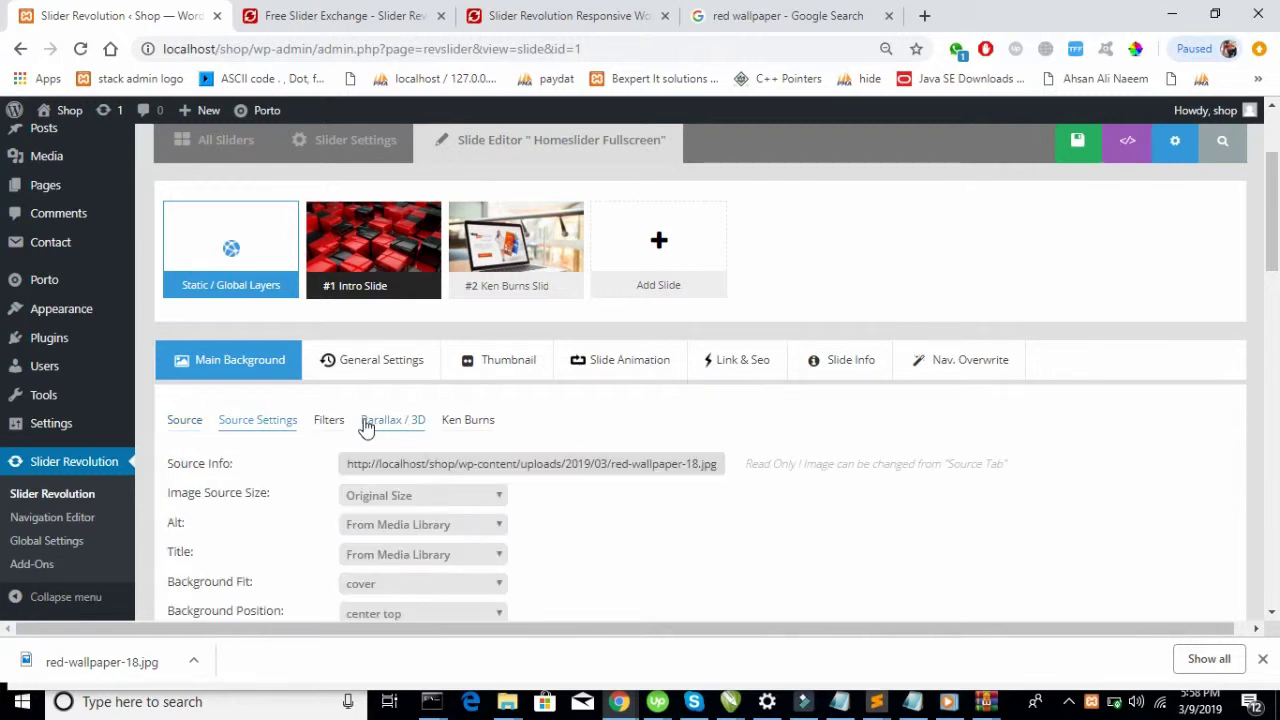
scroll(354, 421, "down", 1)
scroll(354, 421, "up", 1)
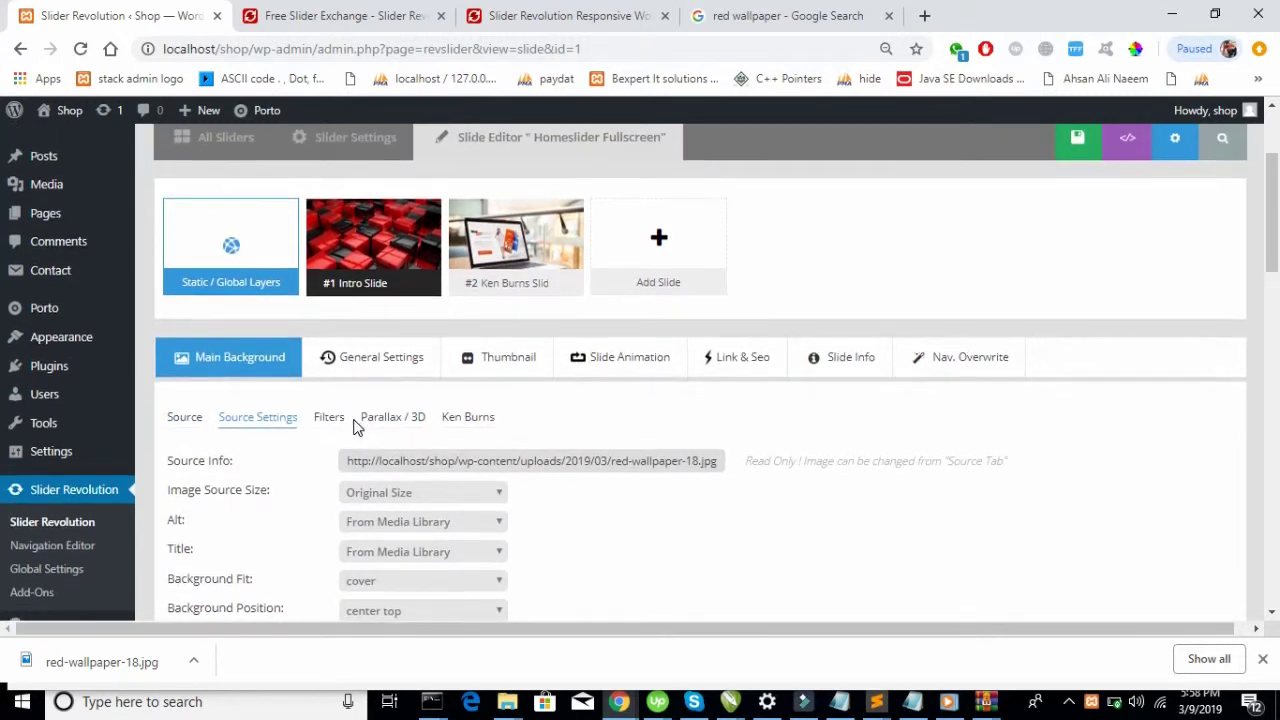
scroll(353, 424, "down", 2)
left_click(326, 266)
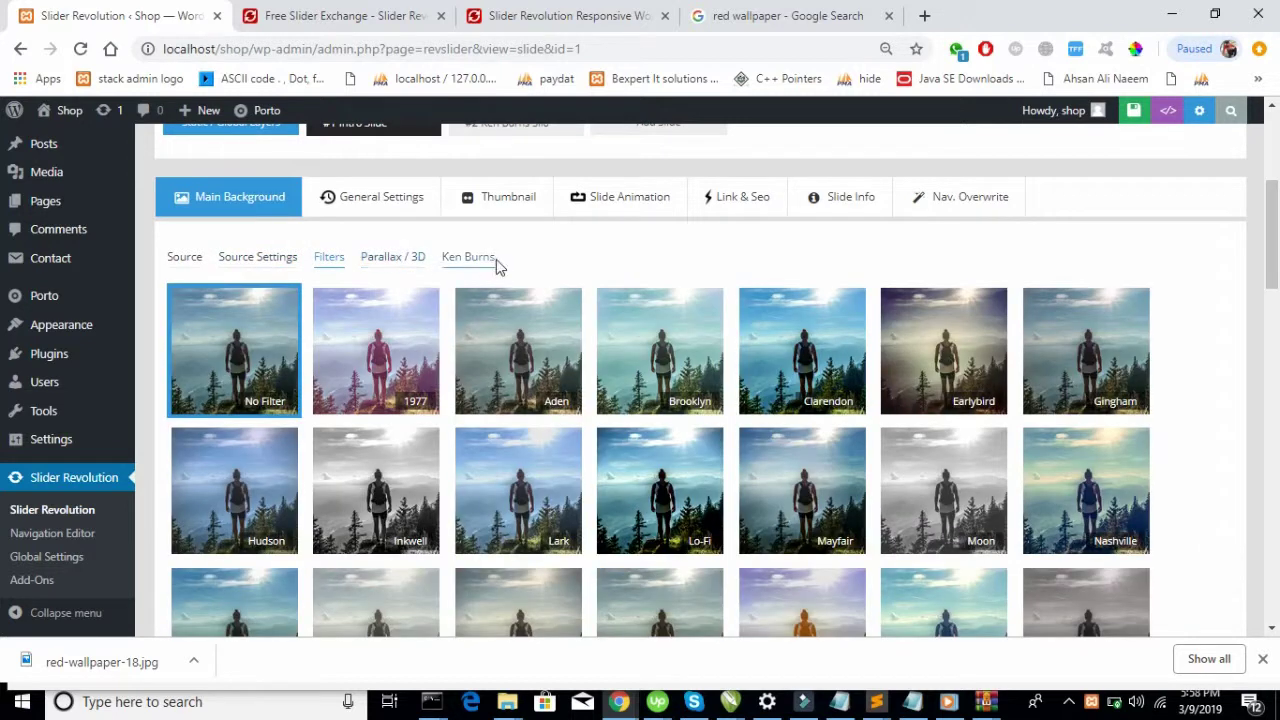
left_click(395, 258)
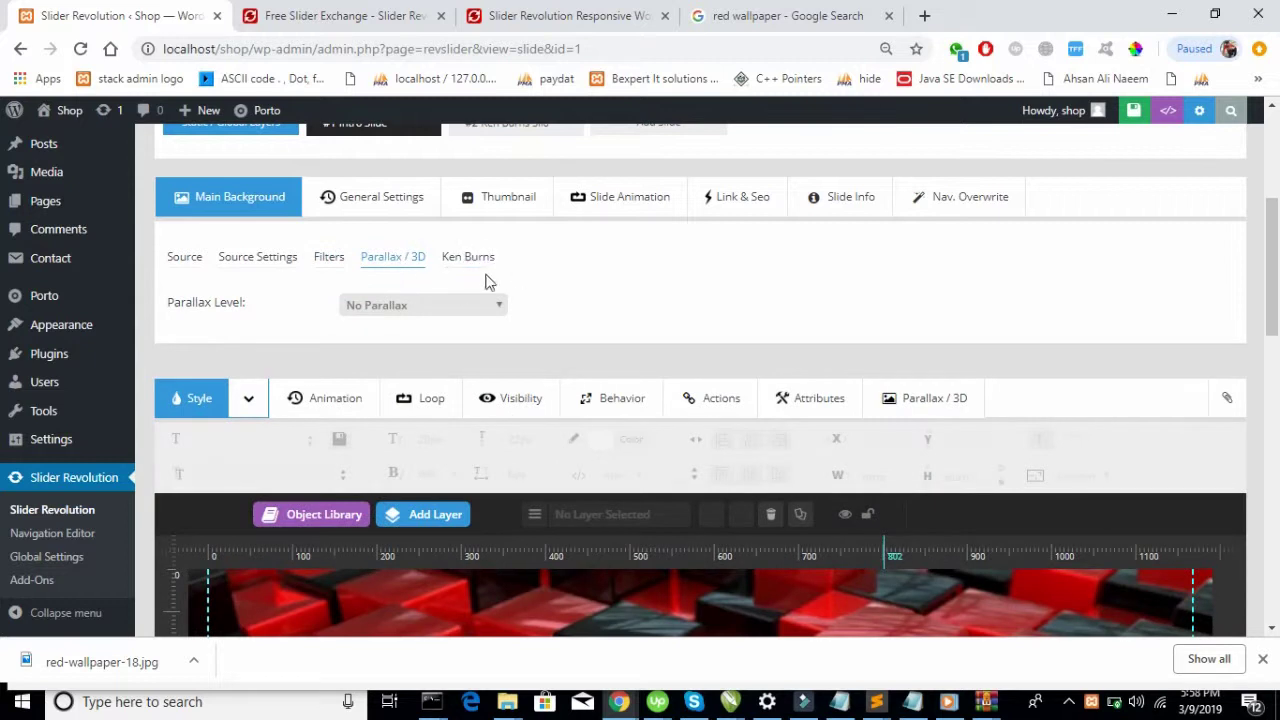
left_click(460, 260)
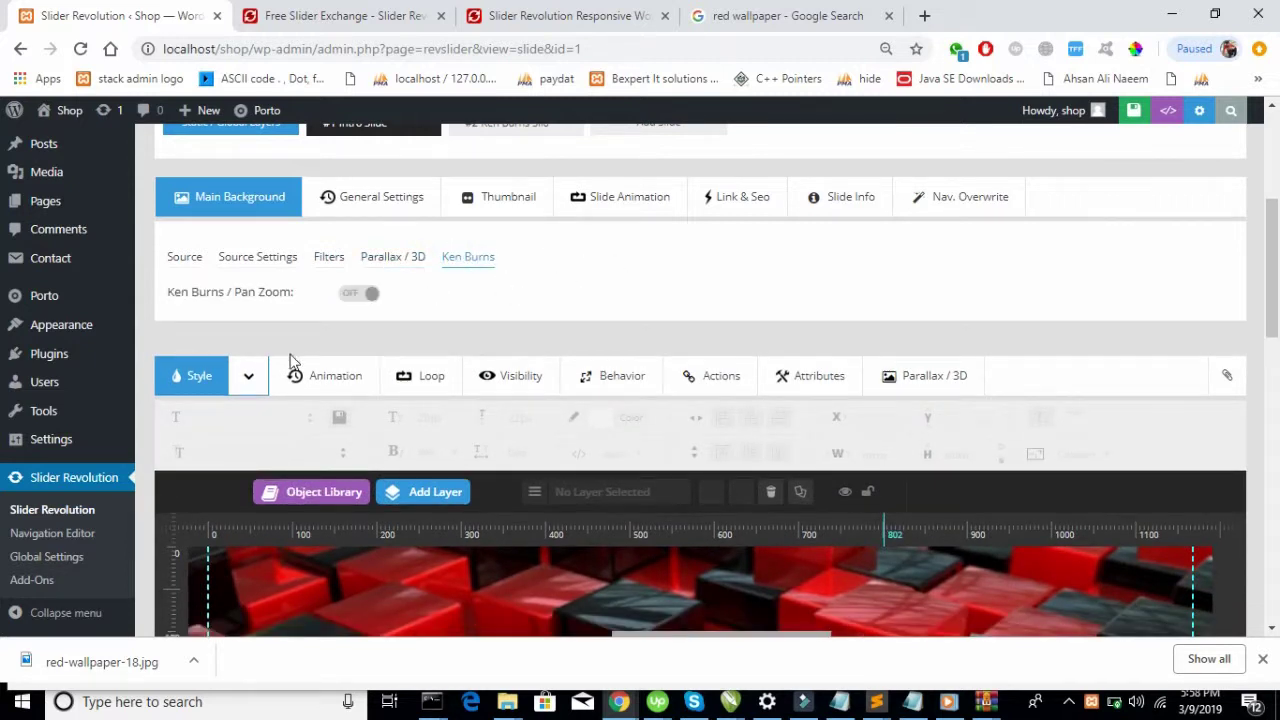
scroll(290, 362, "down", 2)
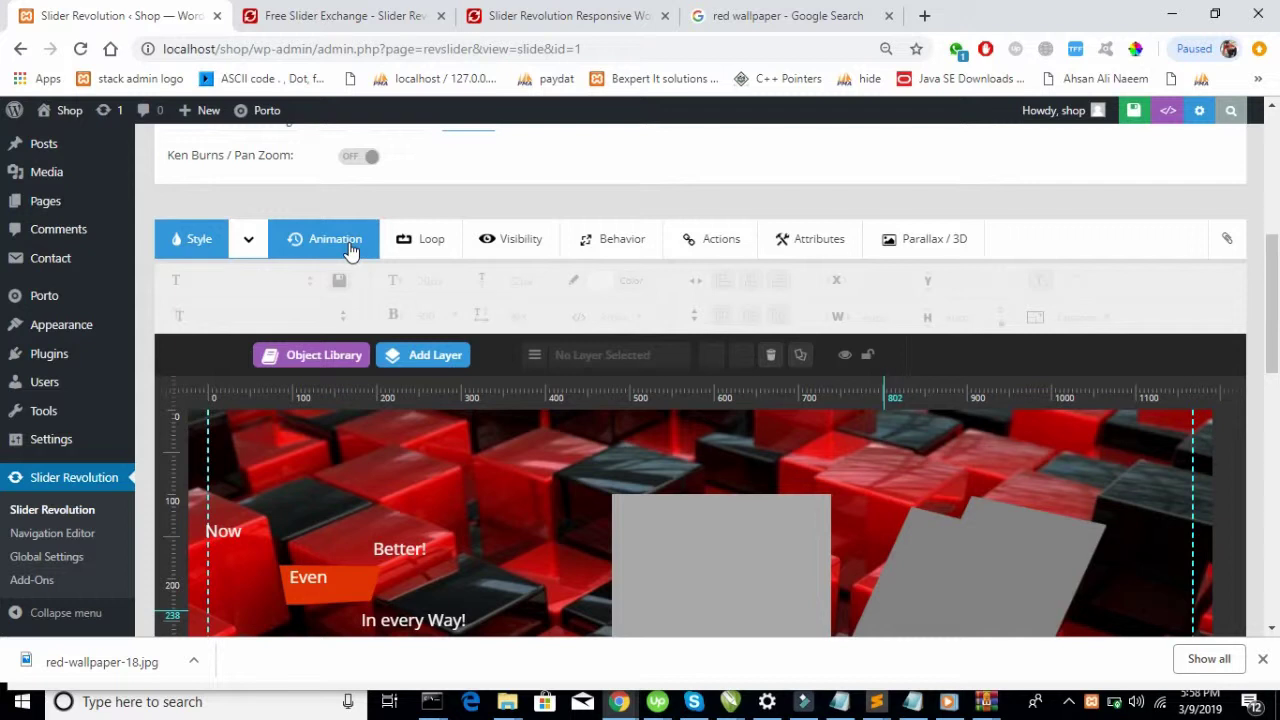
Step: View the layer Loop settings, stop the loop animation preview on the canvas, and dismiss the low-battery notice
left_click(452, 246)
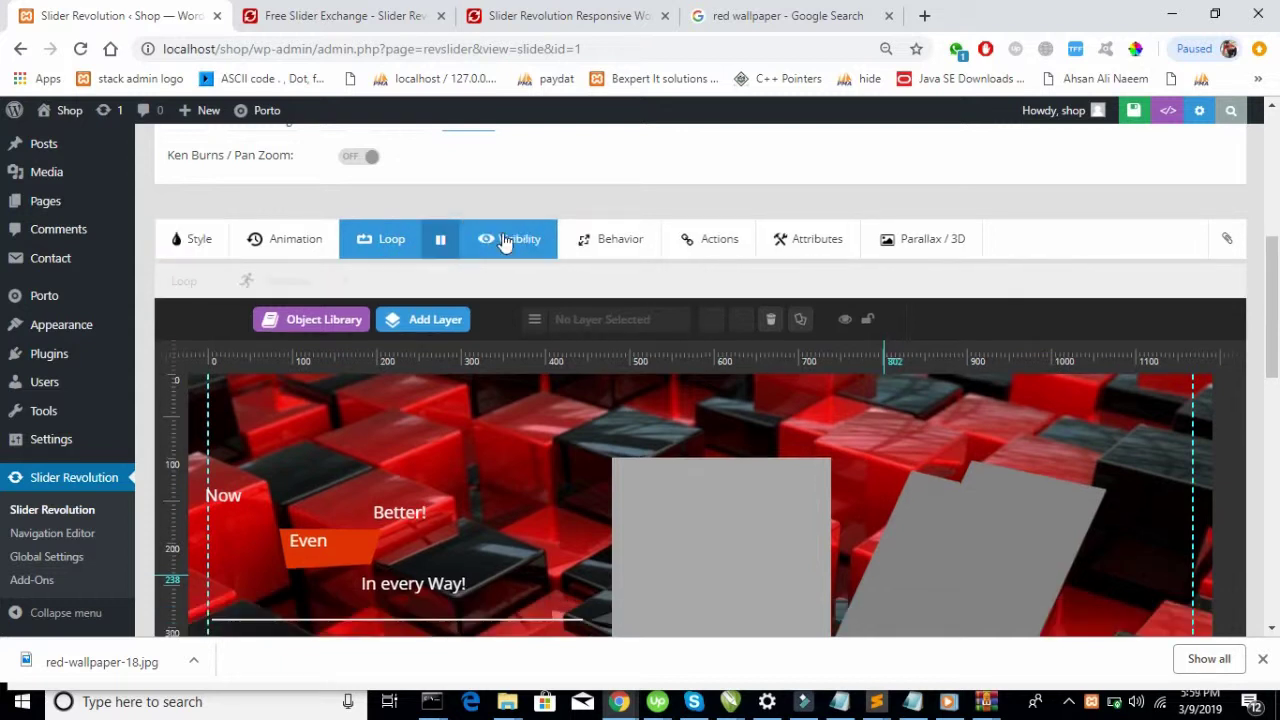
left_click(436, 247)
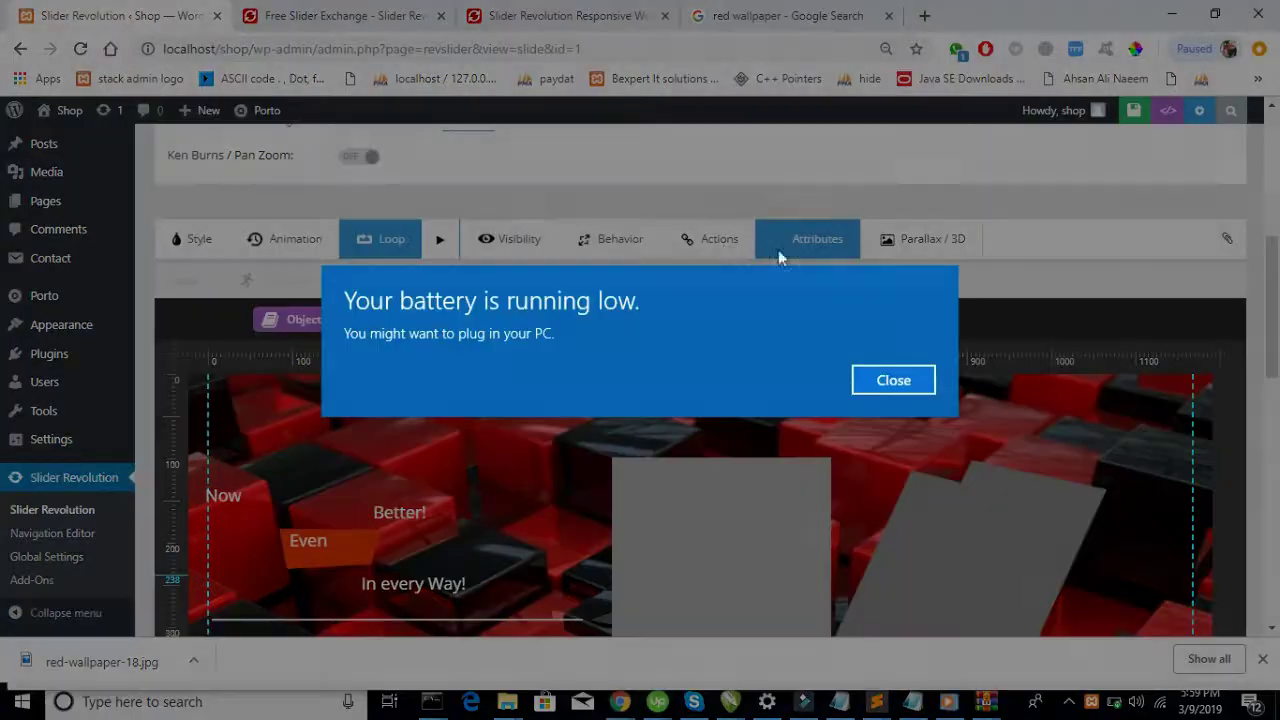
left_click(910, 397)
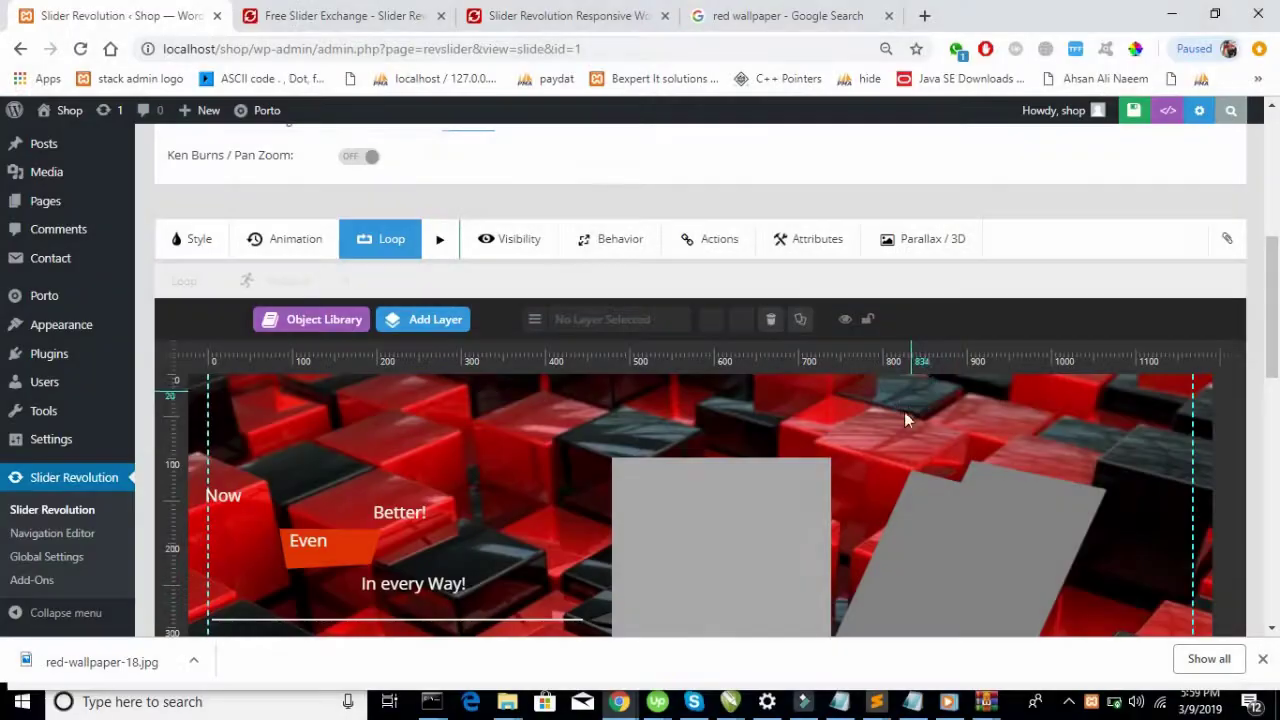
Step: Save the slide with its red-wallpaper-18.jpg background
scroll(666, 242, "down", 1)
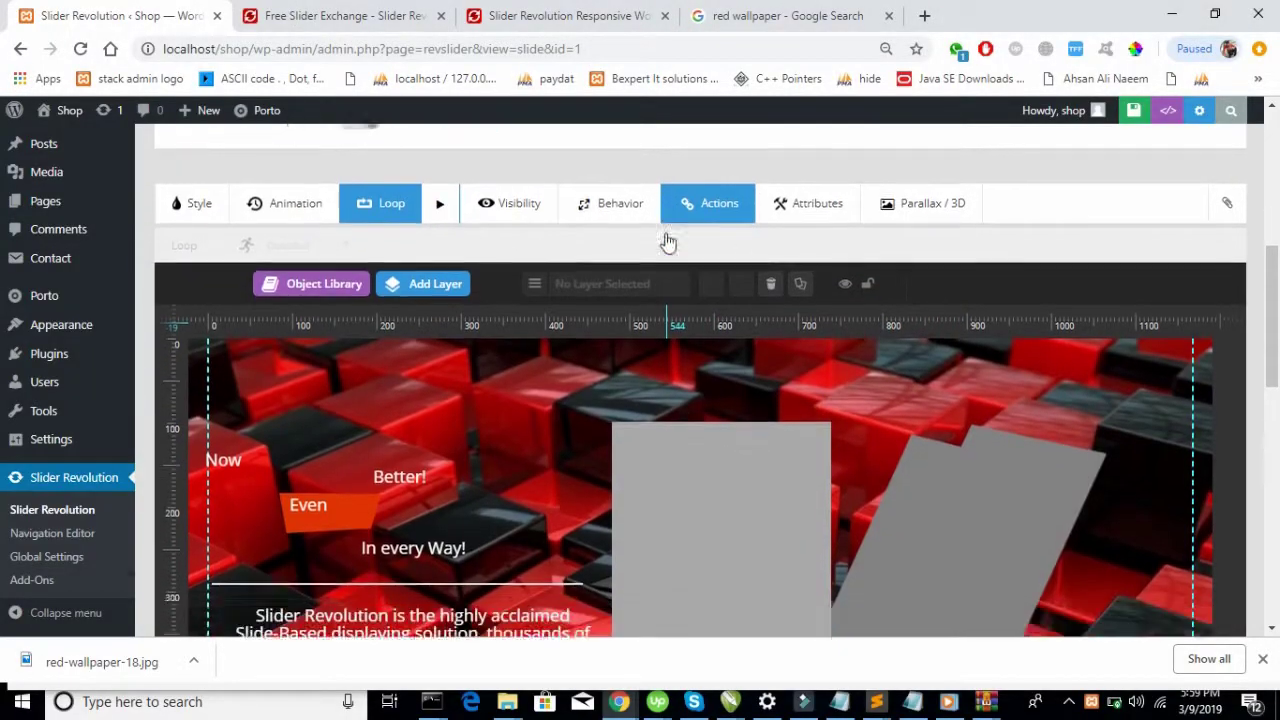
scroll(665, 232, "up", 1)
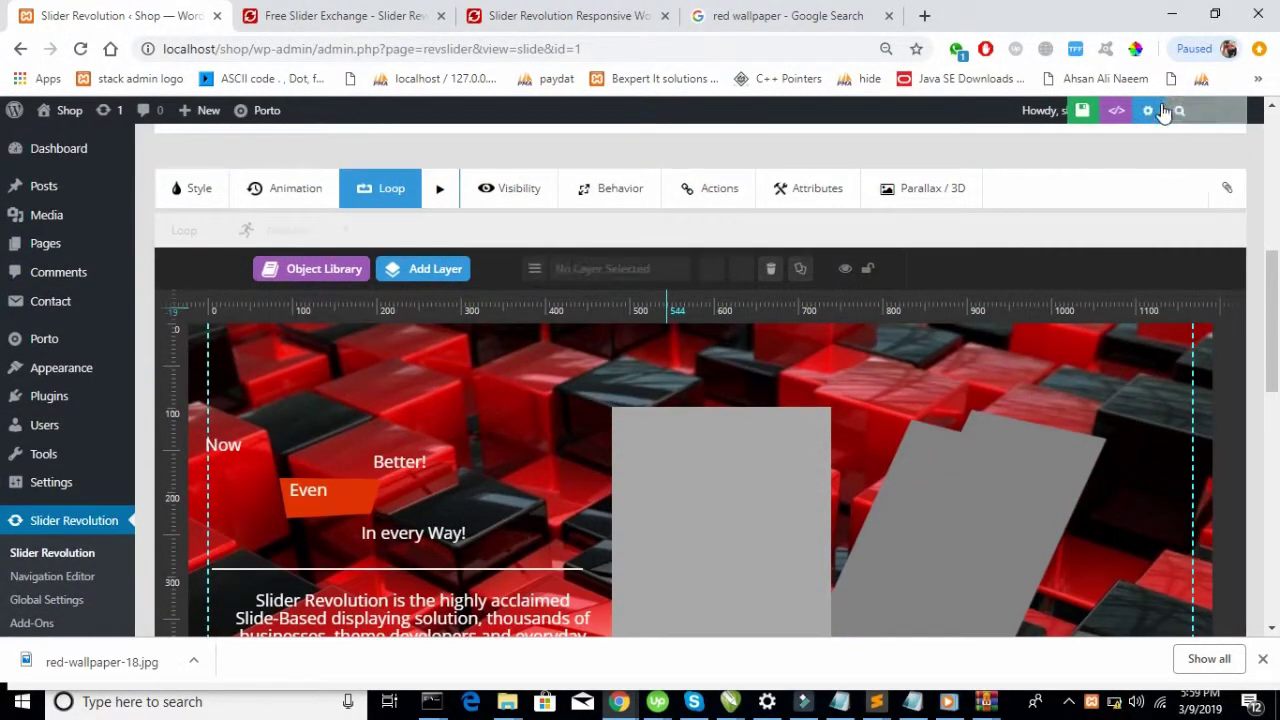
left_click(1076, 112)
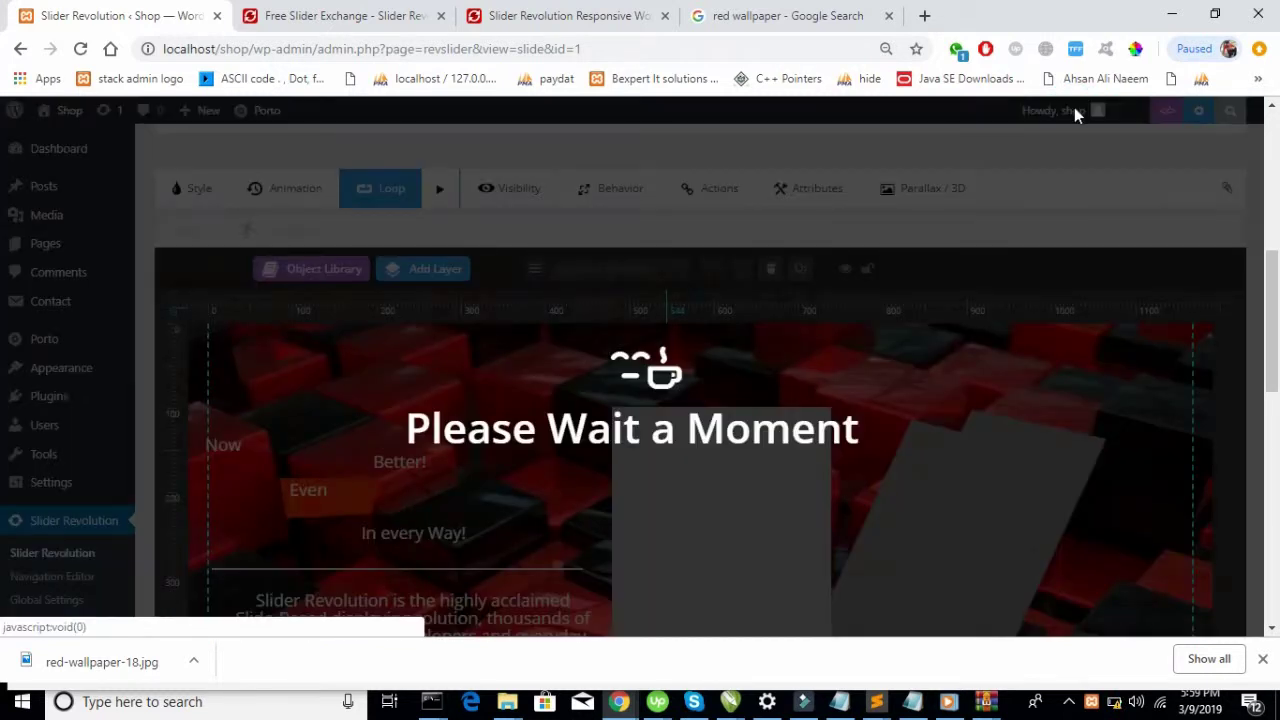